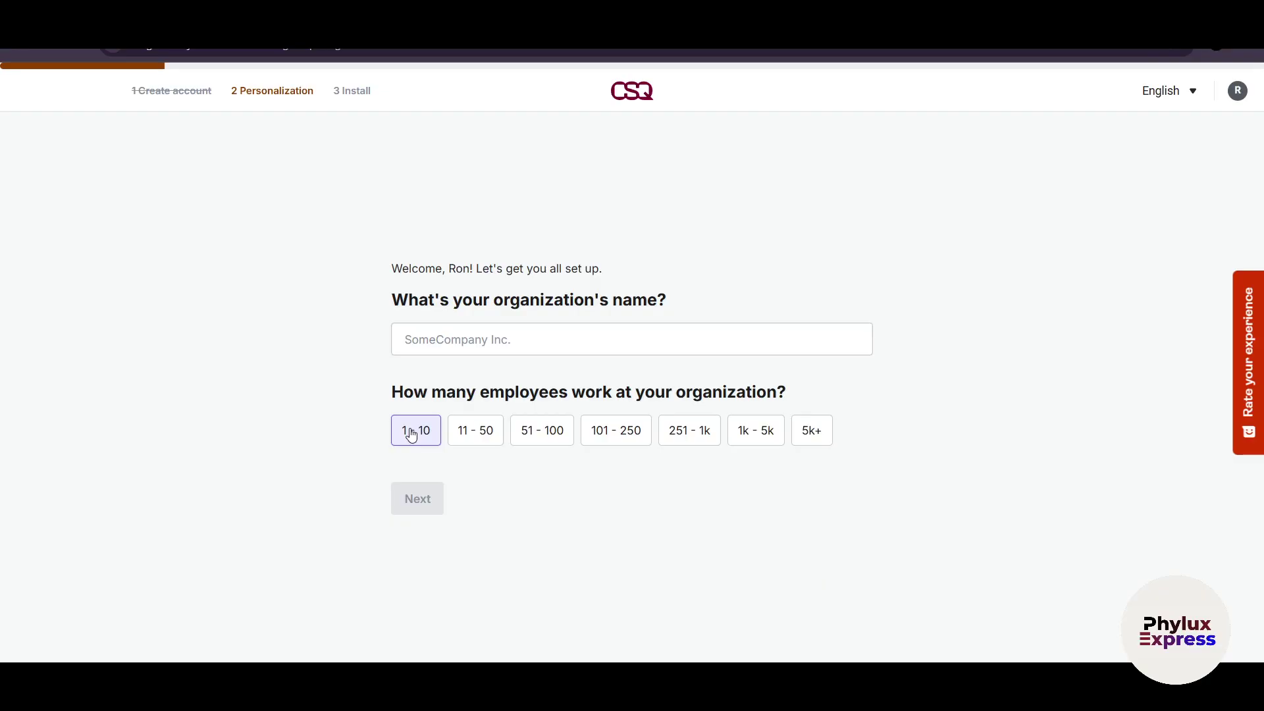
Enter Phylux Express as the organization's name with 1 - 10 employees and continue.
left_click(445, 332)
type("Ph")
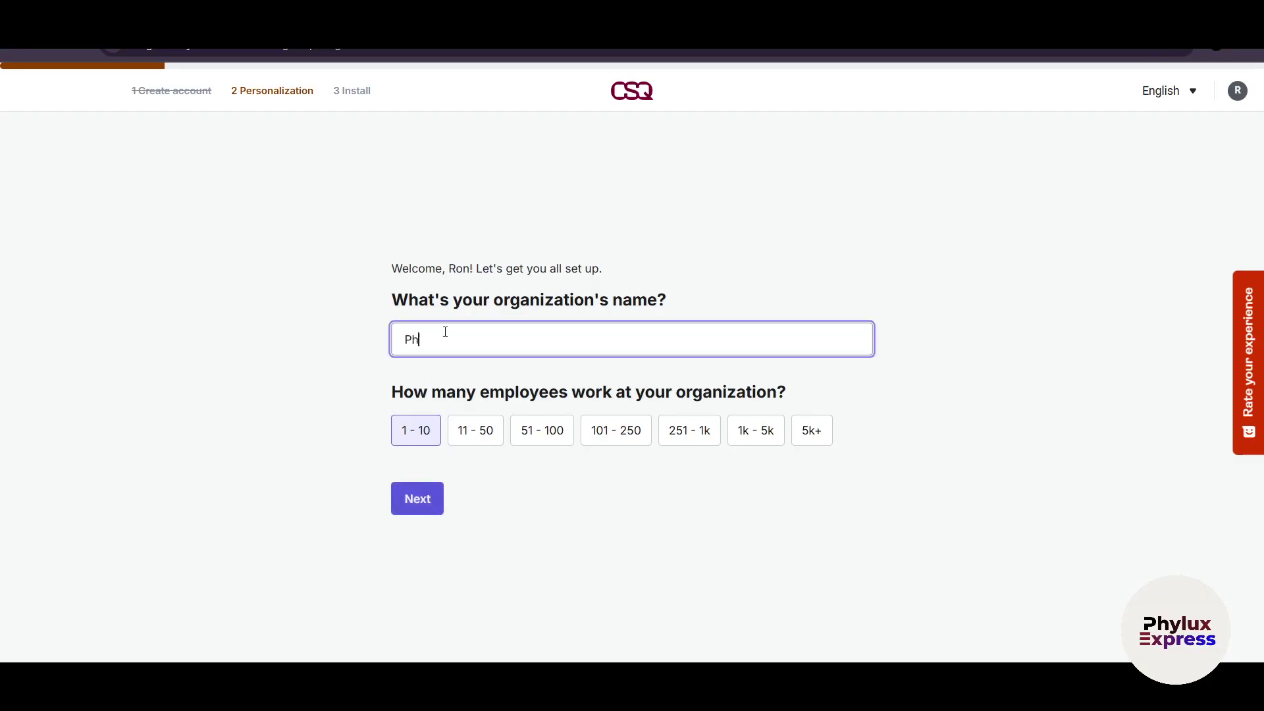
type("lux Express")
left_click(416, 505)
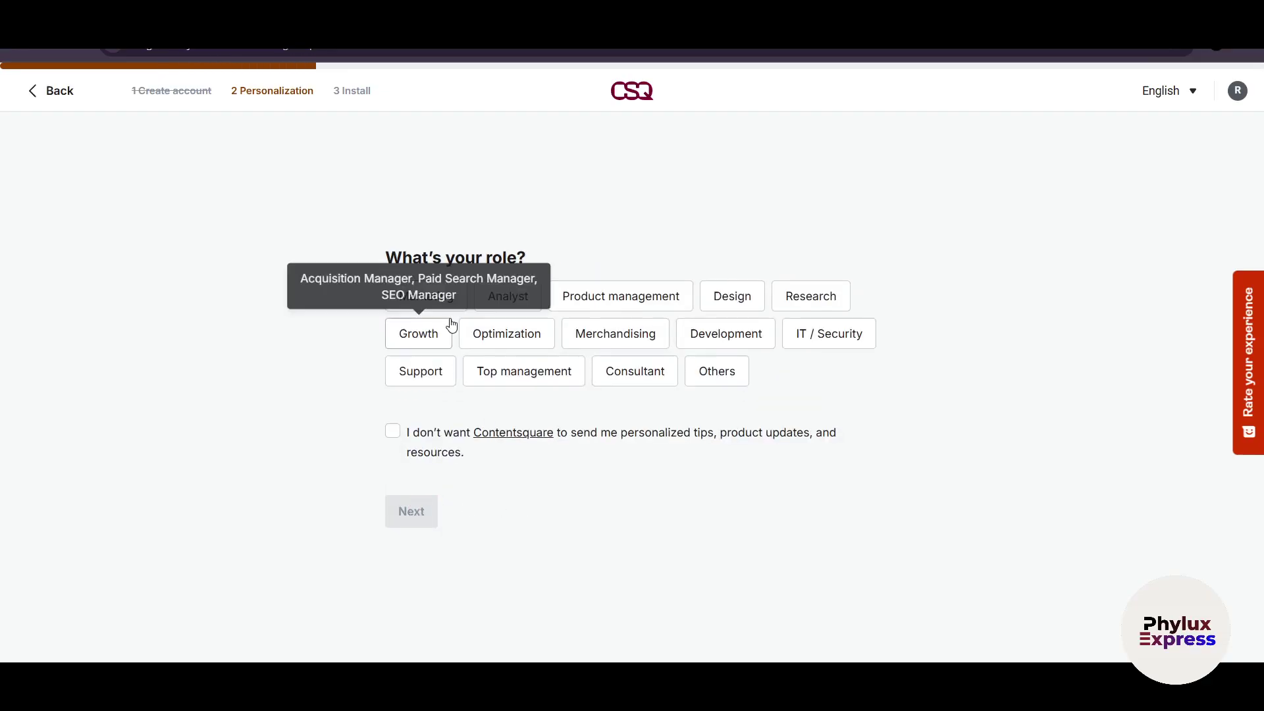
Choose Marketing as the role, opt out of personalized tips and product updates, and continue.
left_click(435, 299)
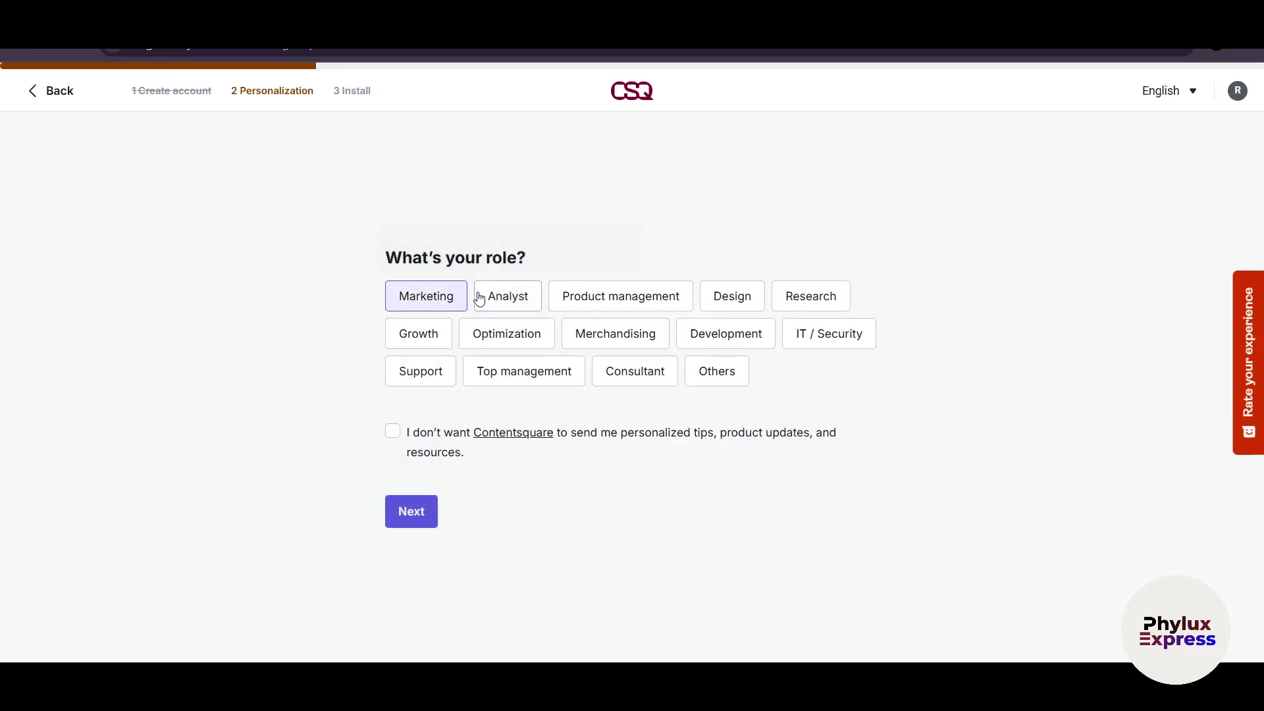
left_click(479, 299)
left_click(436, 296)
left_click(393, 432)
left_click(438, 519)
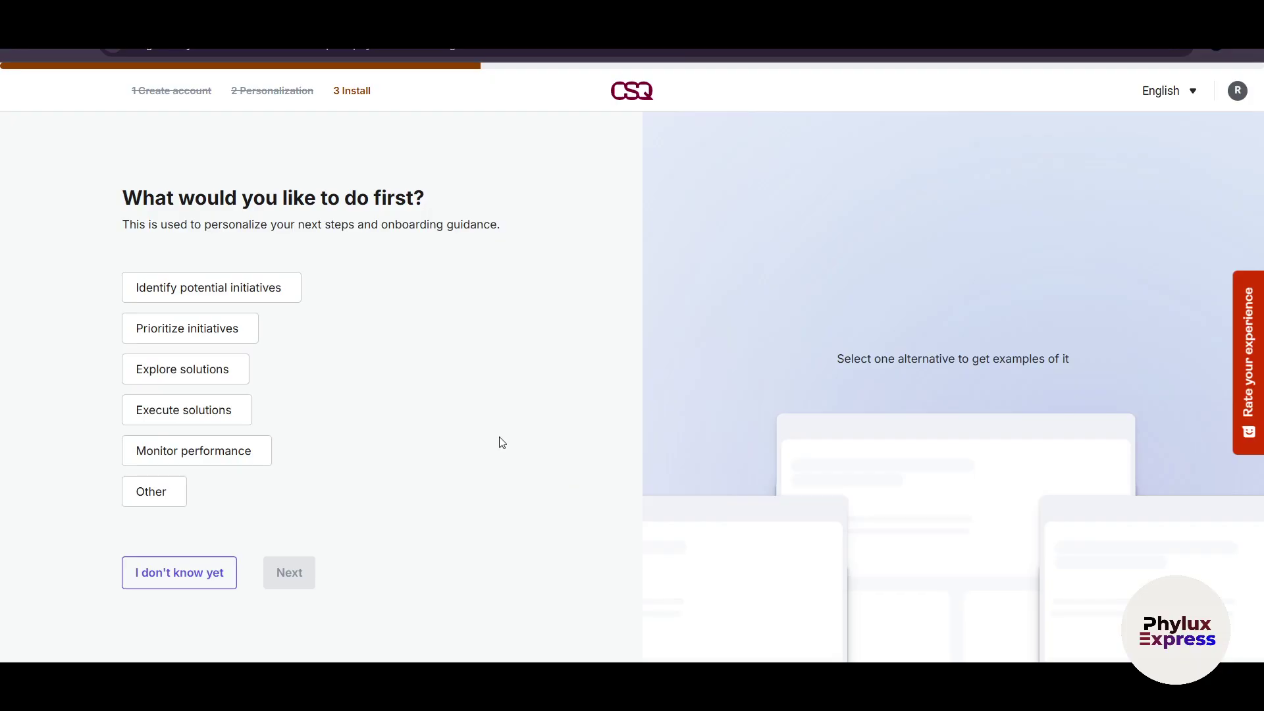
Skip the first-goal, site URL, NPS survey and feedback button setup, and close the free-trial notice and Get started guide.
left_click(211, 572)
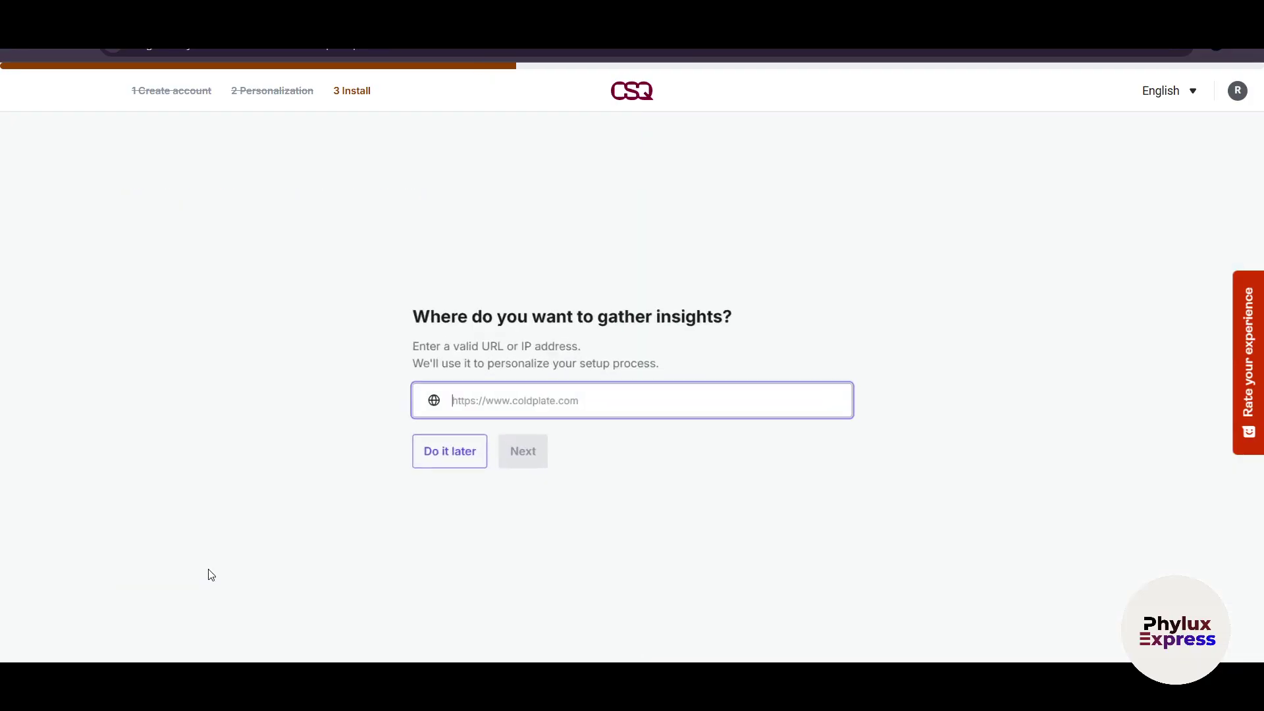
left_click(429, 455)
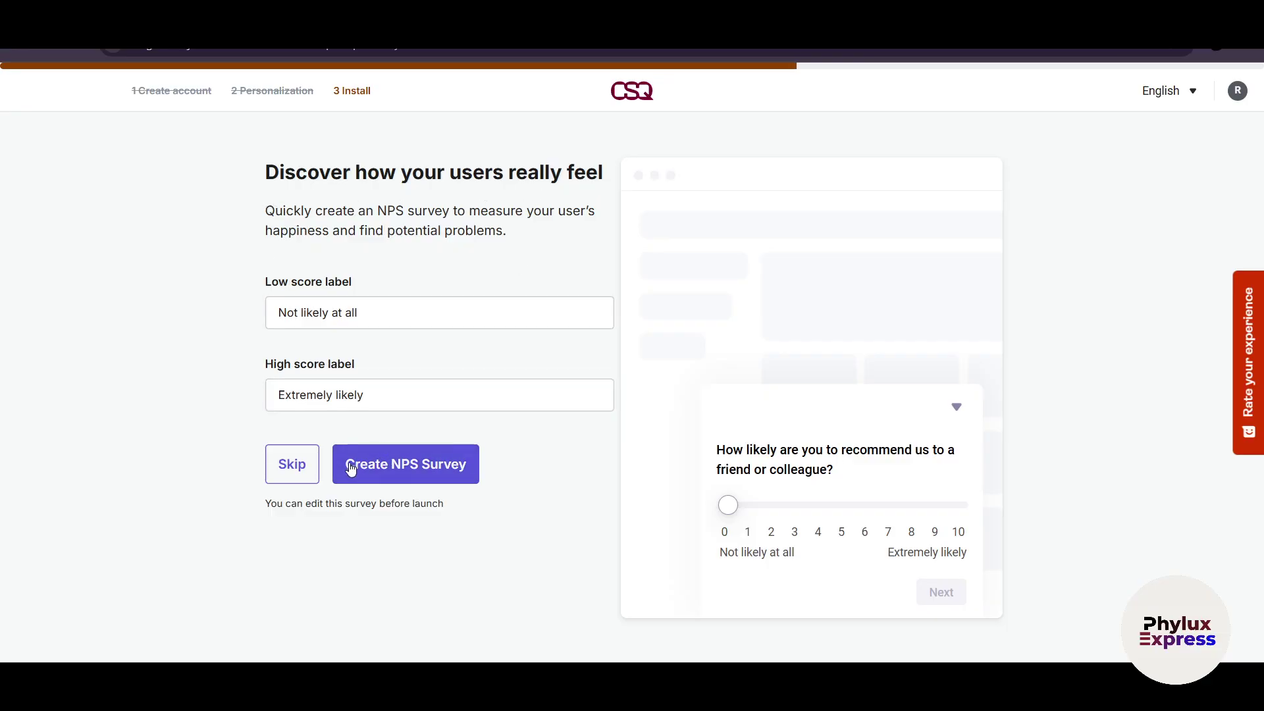
left_click(303, 475)
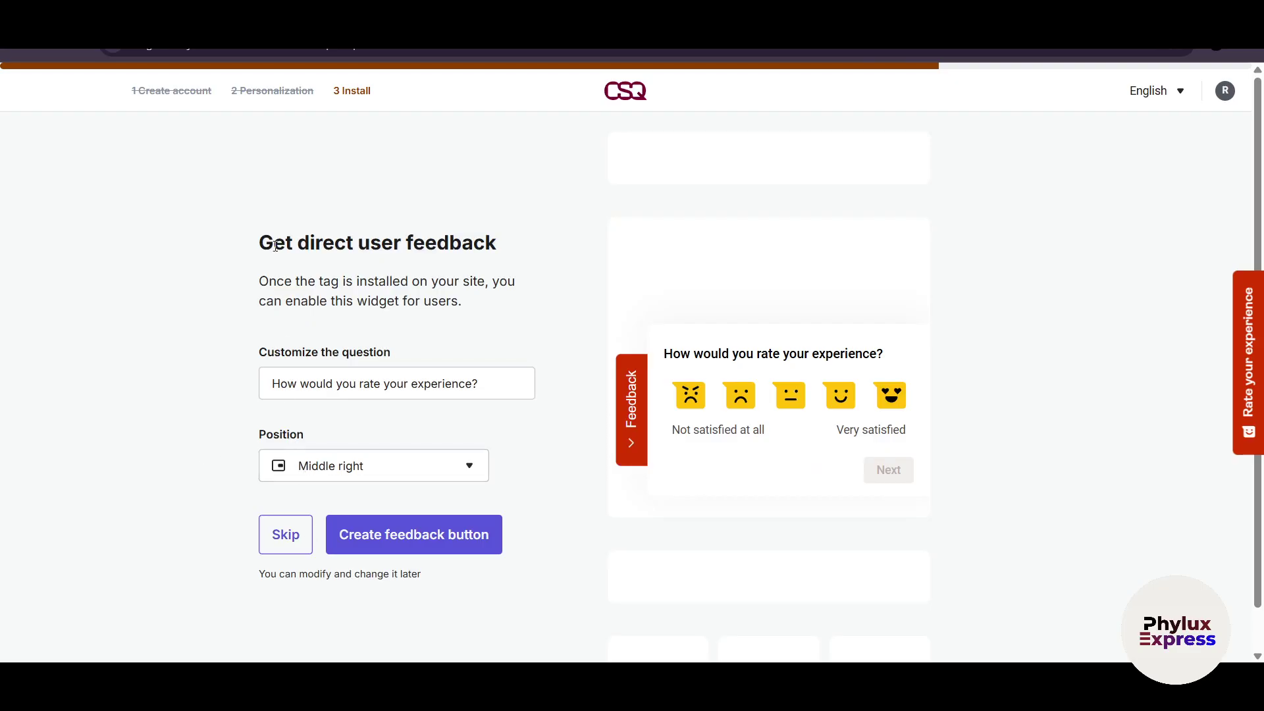
left_click(281, 545)
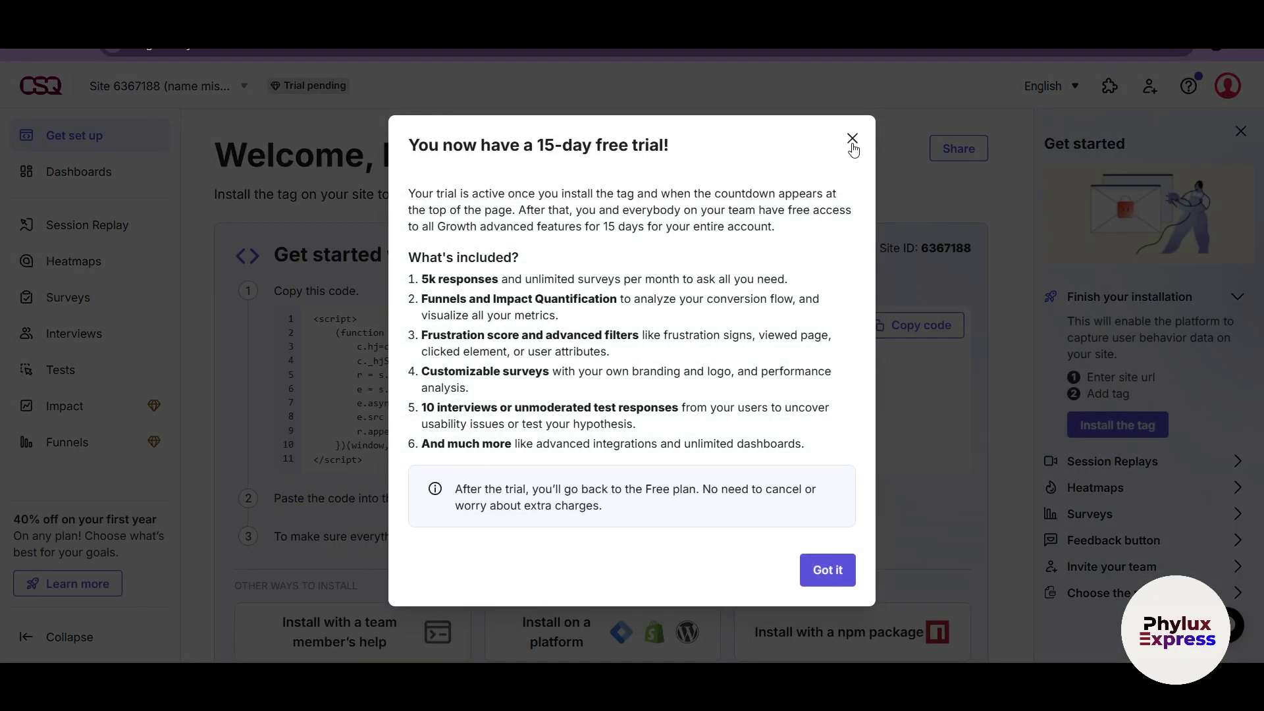
left_click(852, 139)
left_click(1242, 132)
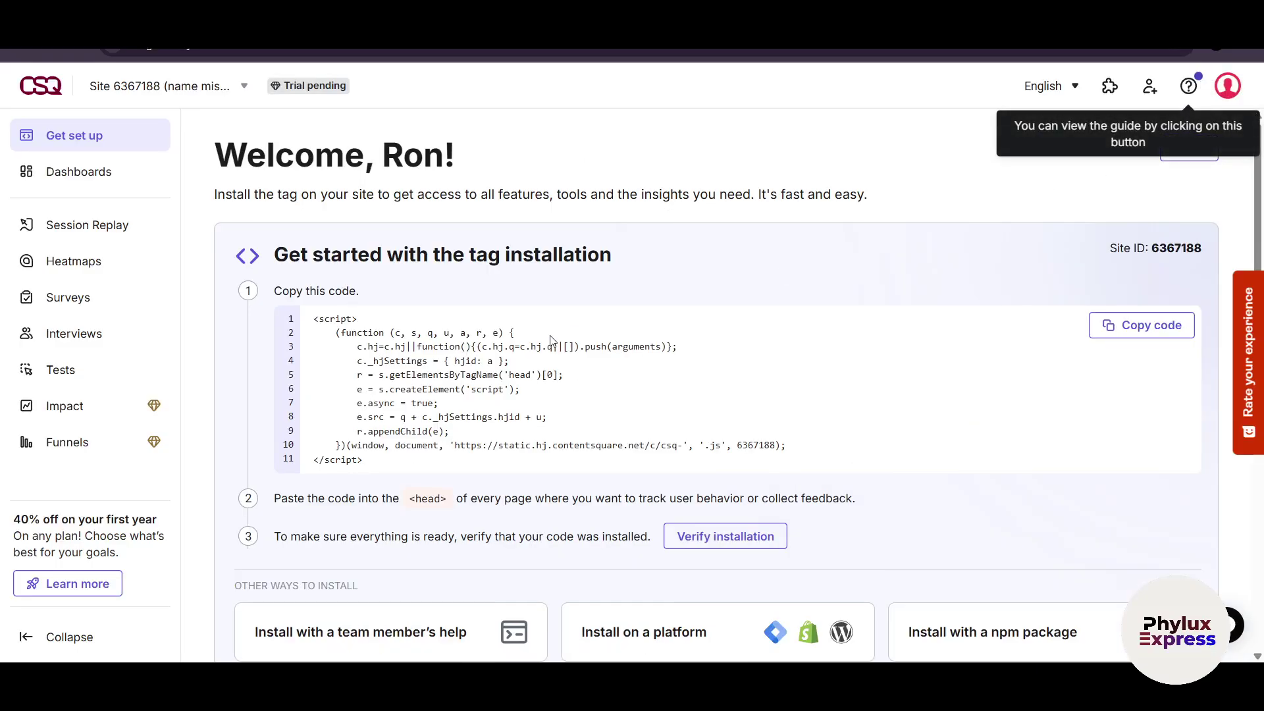
Copy the tag installation code and open theme.liquid in Shopify's code editor for the Dawn theme.
scroll(552, 535, "down", 4)
scroll(601, 561, "up", 4)
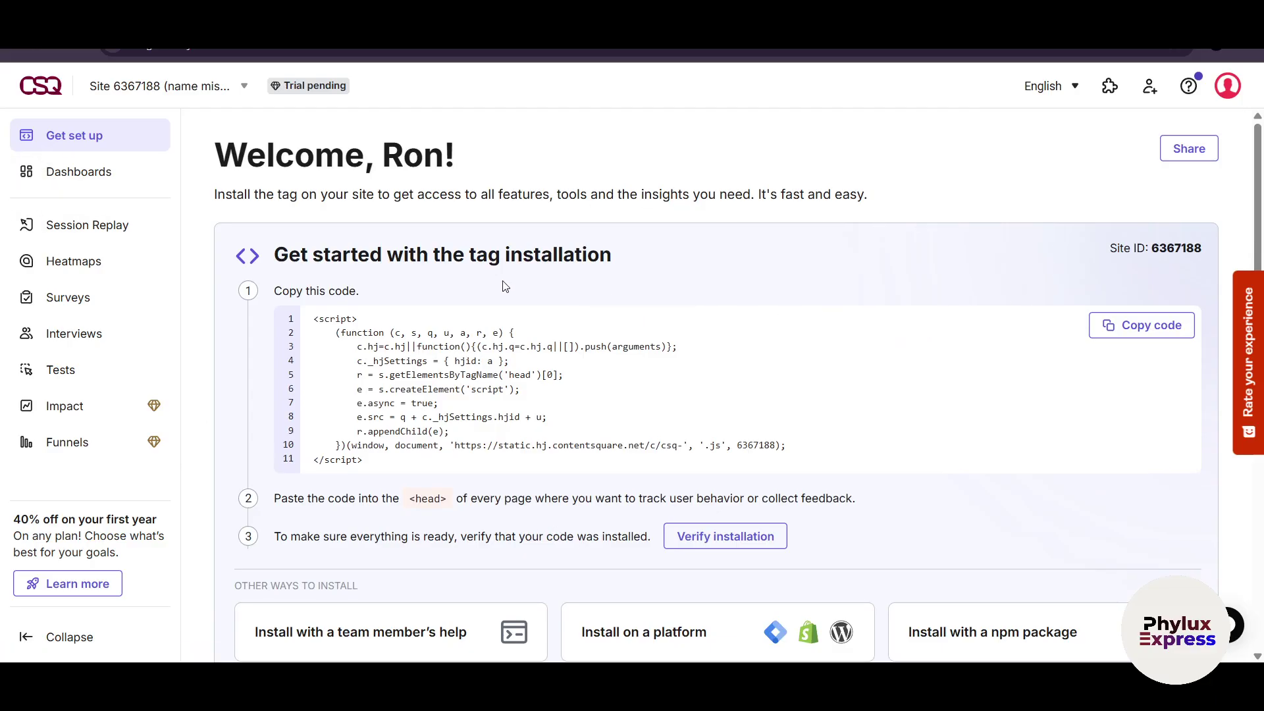
scroll(680, 329, "down", 2)
scroll(680, 328, "up", 2)
left_click(1153, 325)
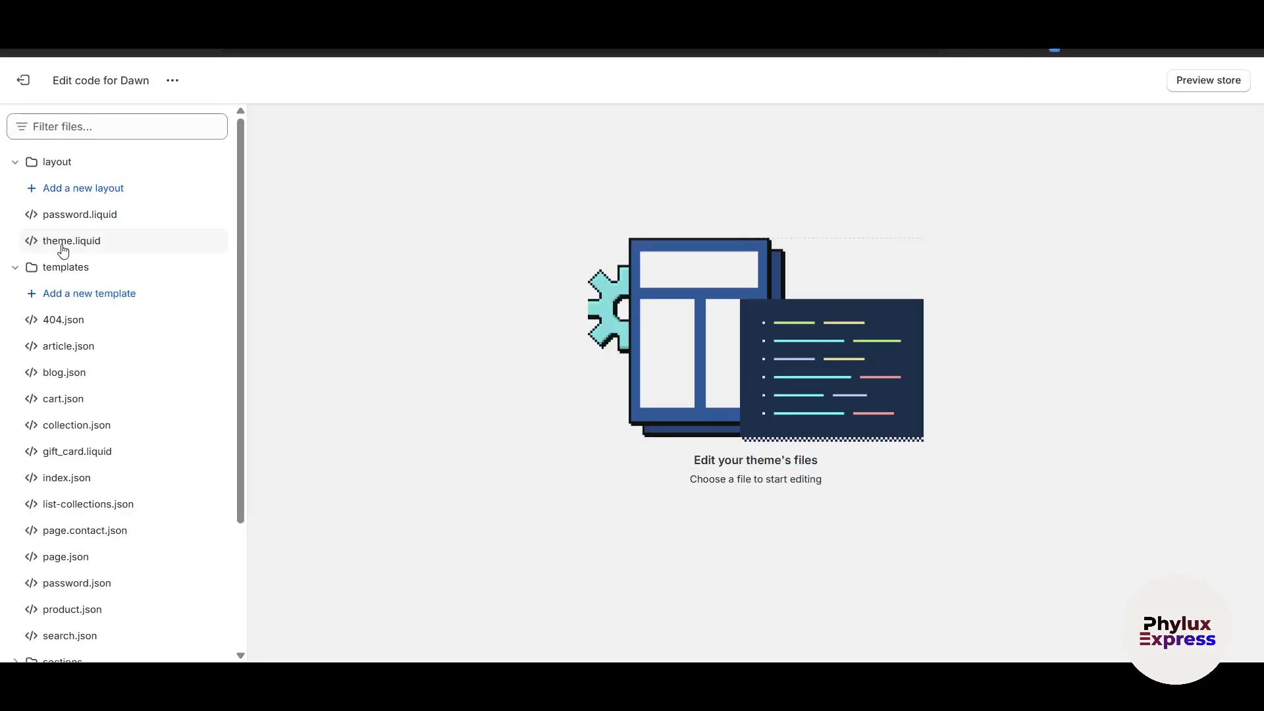
left_click(63, 251)
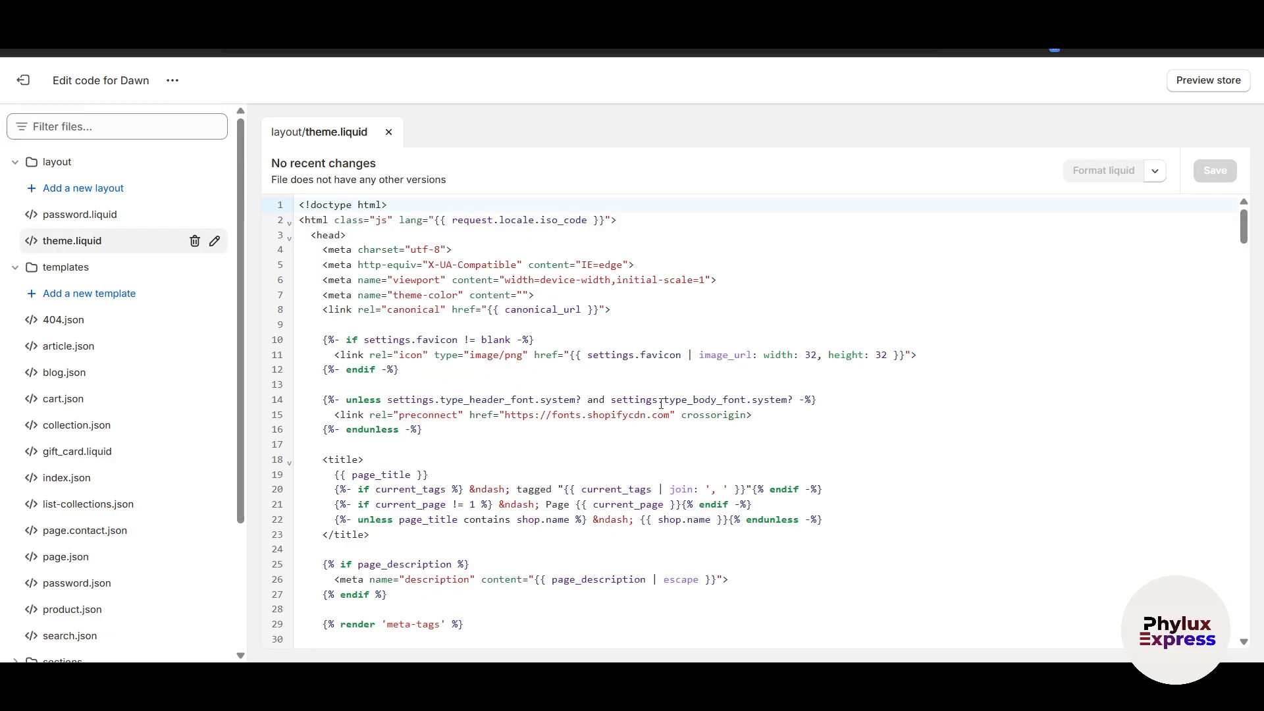
Copy the <head> tag name from the Hotjar installation instructions and search for it in Shopify's theme.liquid.
key("alt+Tab")
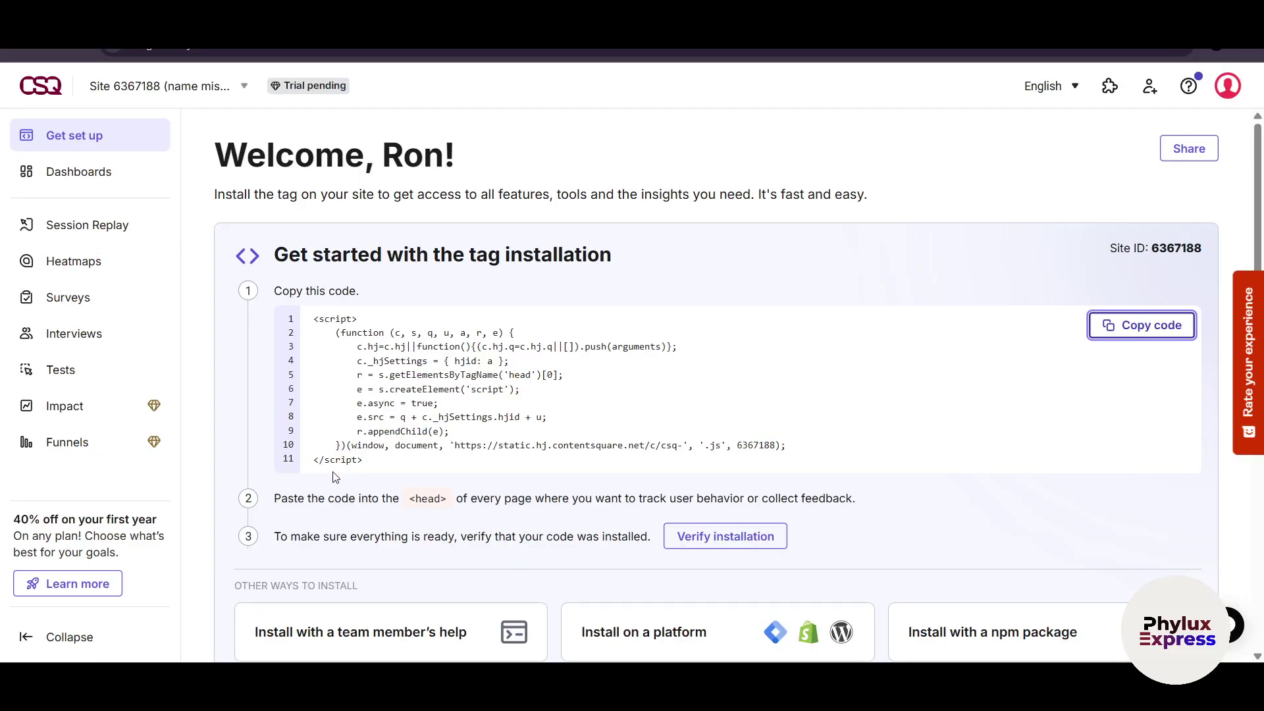
left_click_drag(409, 500, 447, 508)
key("alt+Tab")
key("ctrl+f")
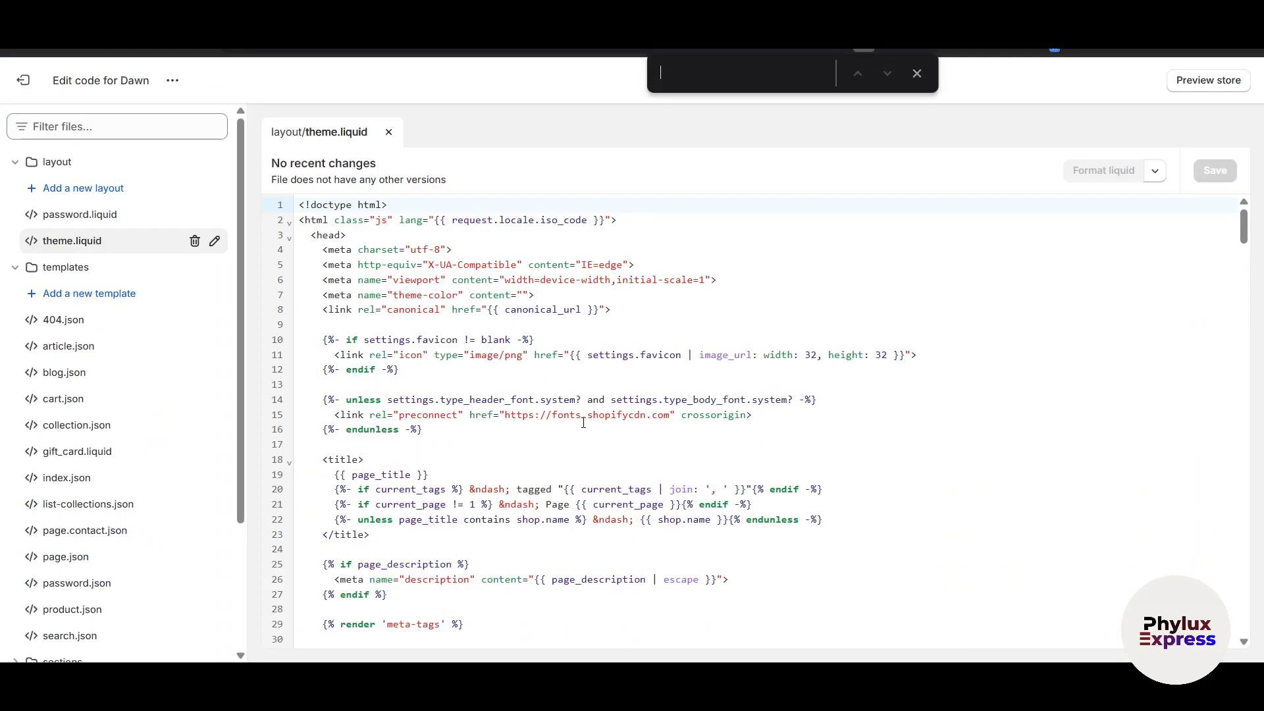
key("ctrl+v")
Copy the tracking script from Hotjar again, paste it over the <head> tag in Shopify's theme.liquid, and save the file.
key("alt+Tab")
left_click(1182, 329)
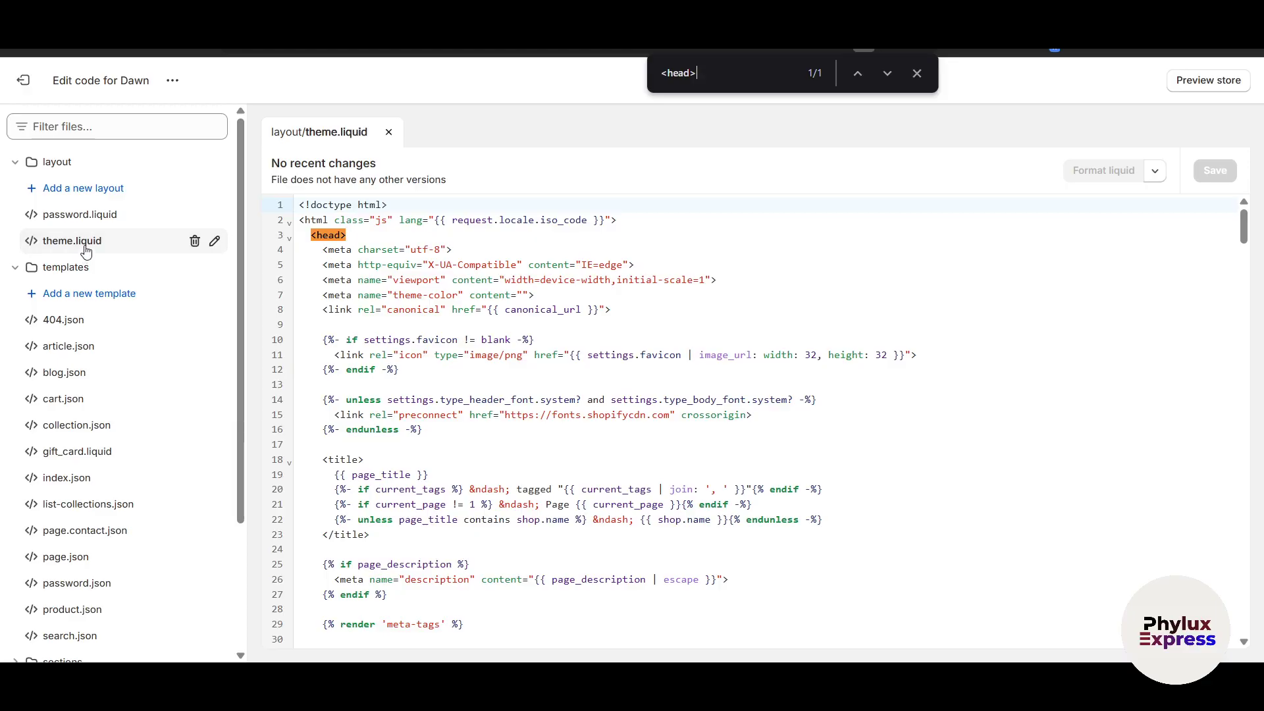
scroll(586, 498, "down", 10)
scroll(586, 498, "up", 9)
scroll(586, 499, "up", 2)
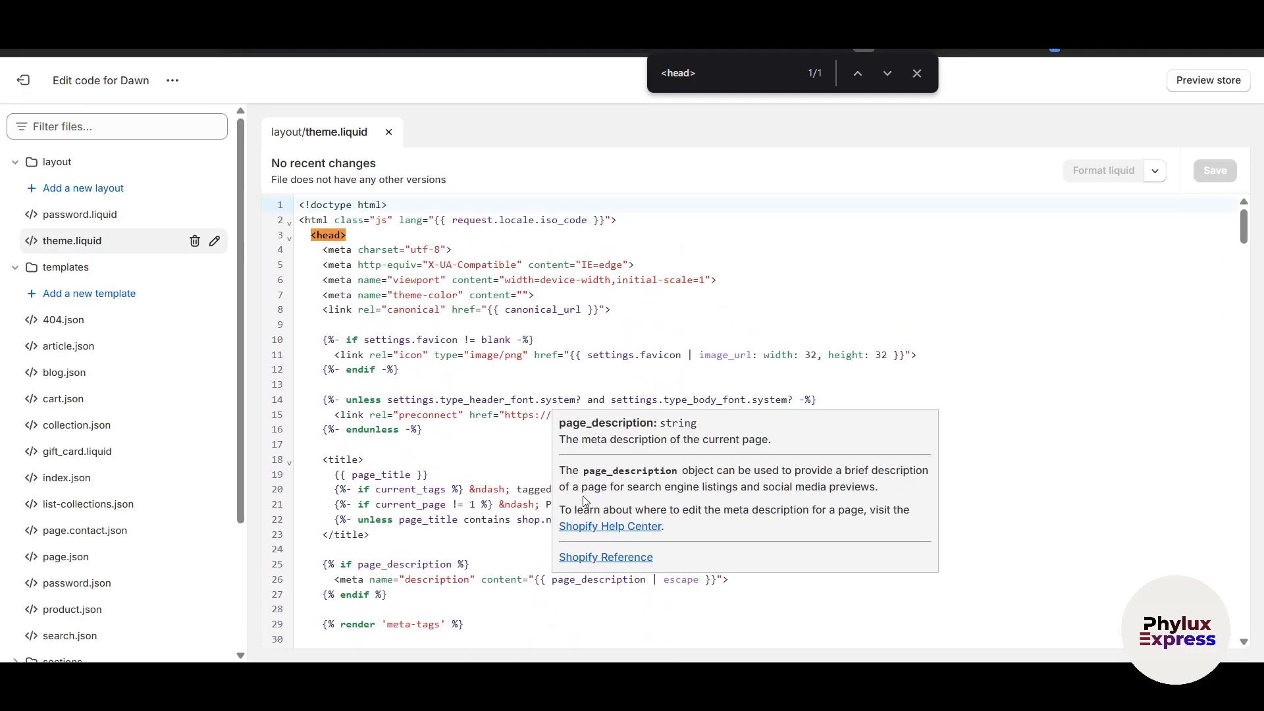
left_click(379, 324)
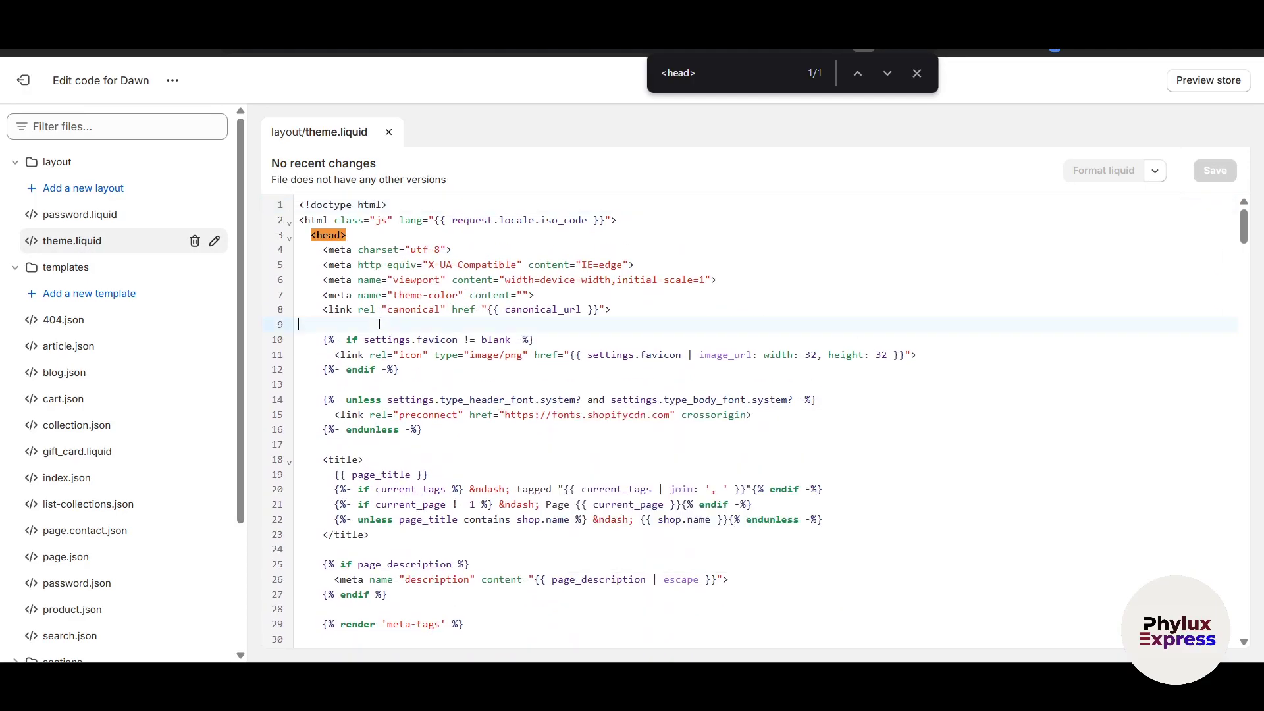
left_click(312, 235)
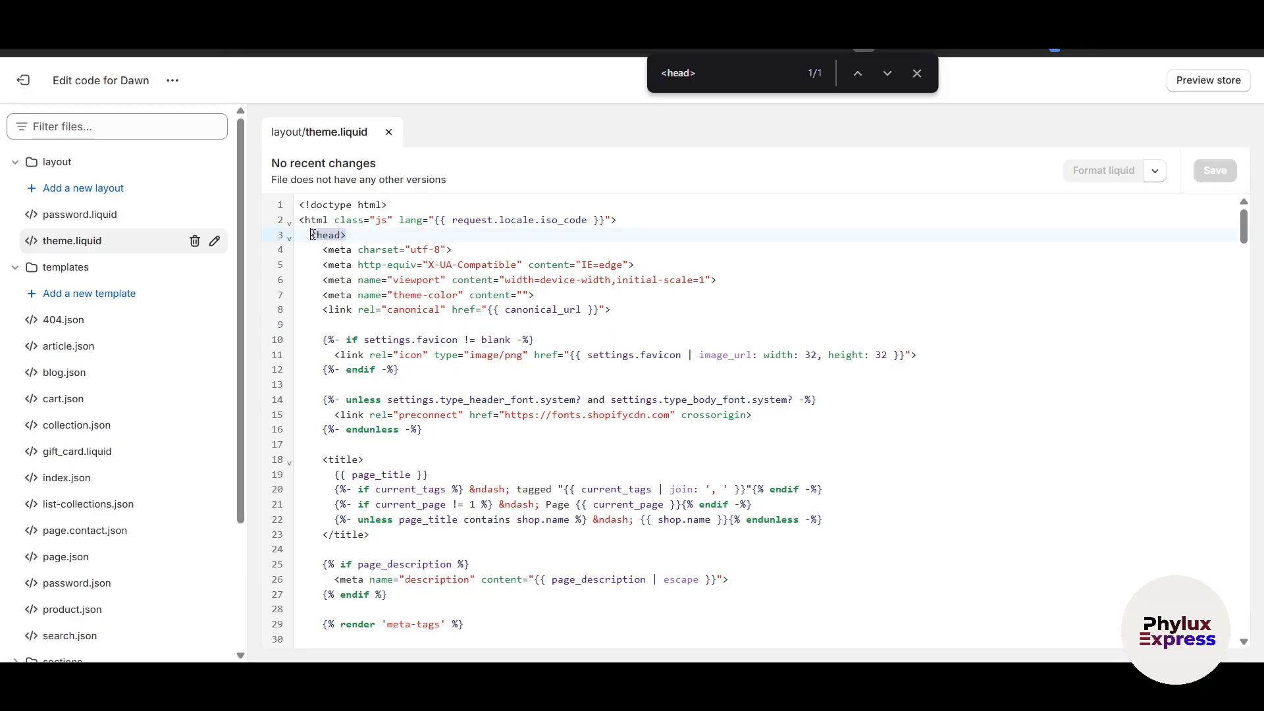
key("ctrl+v")
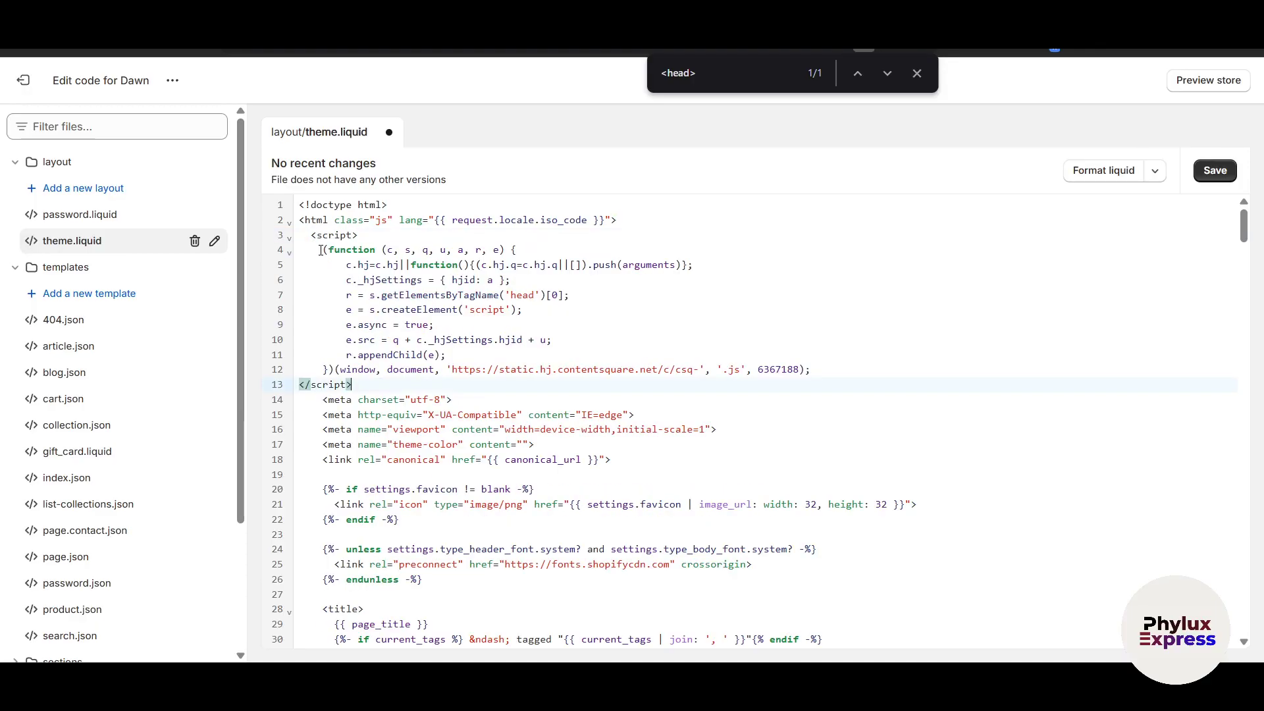
key("ctrl+s")
Return to the Hotjar setup page and open the installation verification with its URL field ready for input.
key("alt+Tab")
scroll(560, 563, "down", 1)
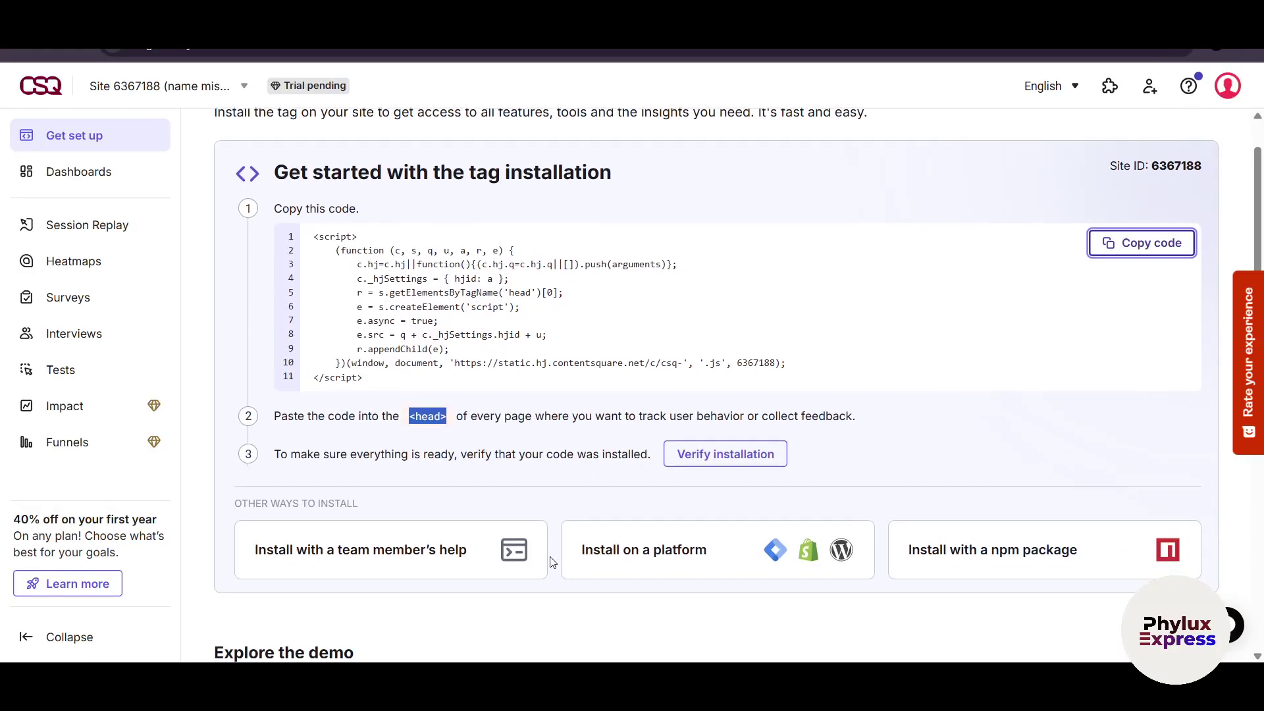
left_click(724, 454)
left_click(438, 336)
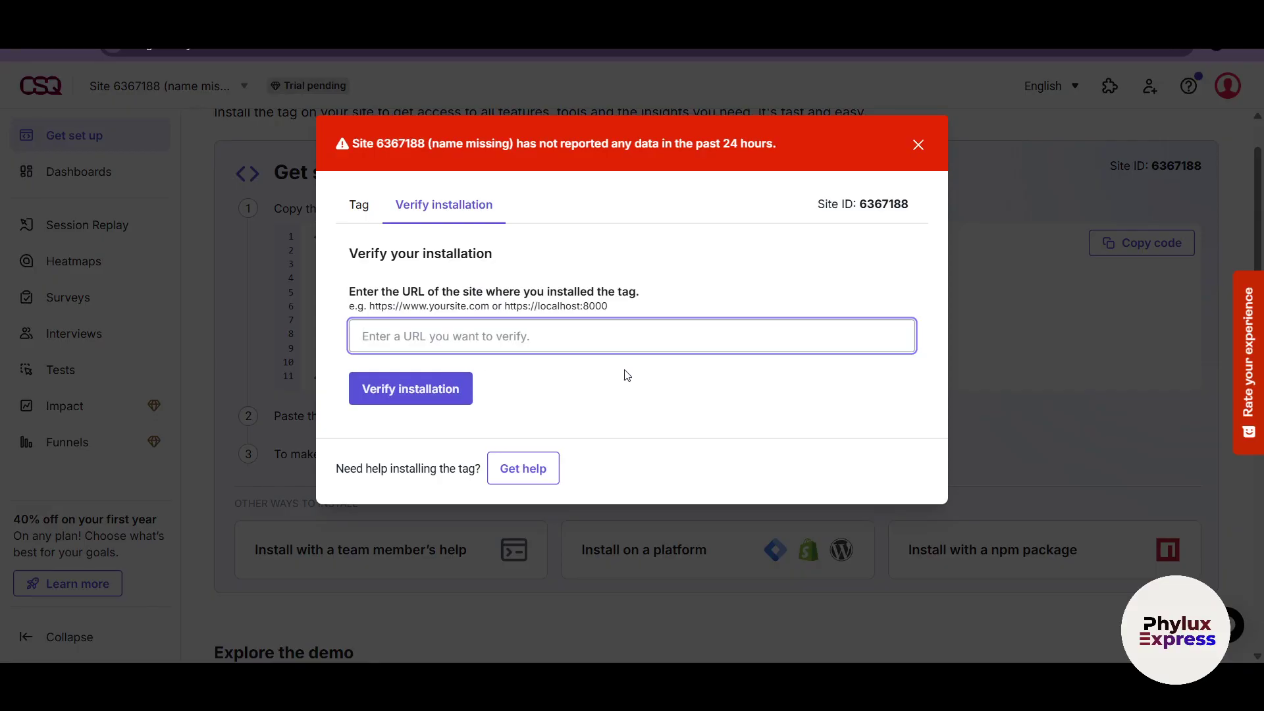
Get the online store's URL from Shopify, verify the Hotjar installation with it, and close the verification dialog.
key("alt+Tab")
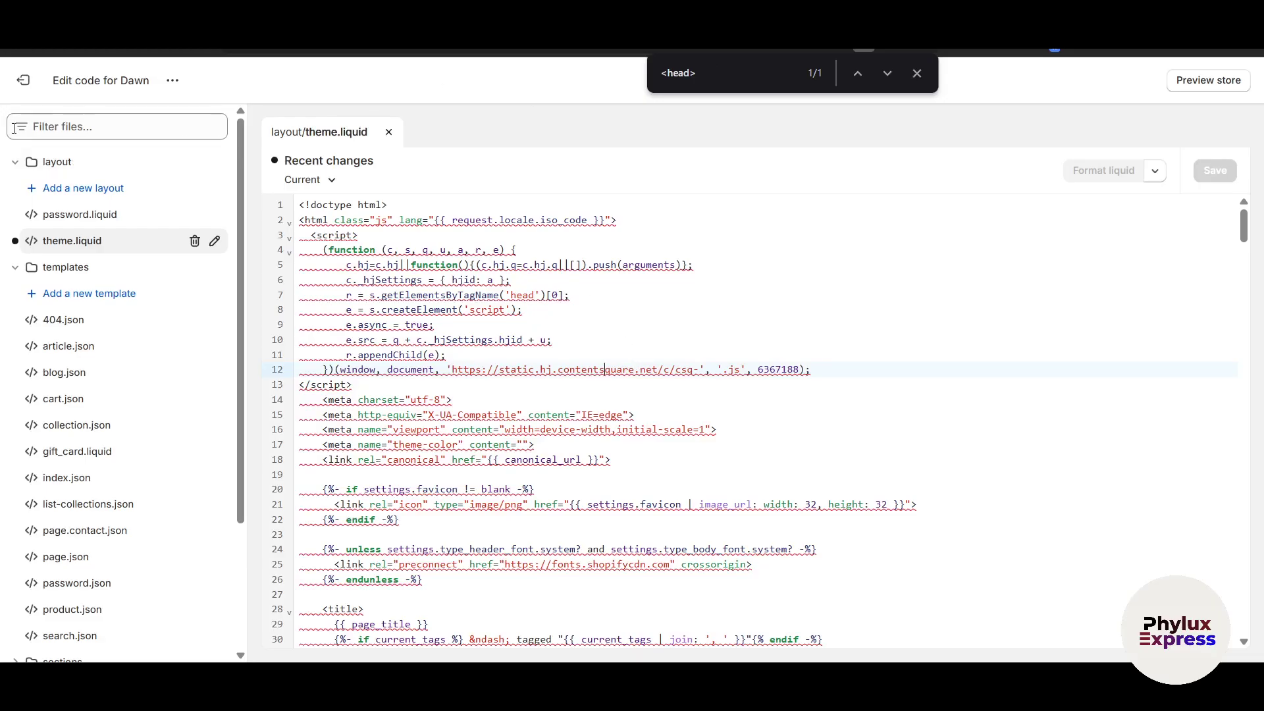
left_click(23, 80)
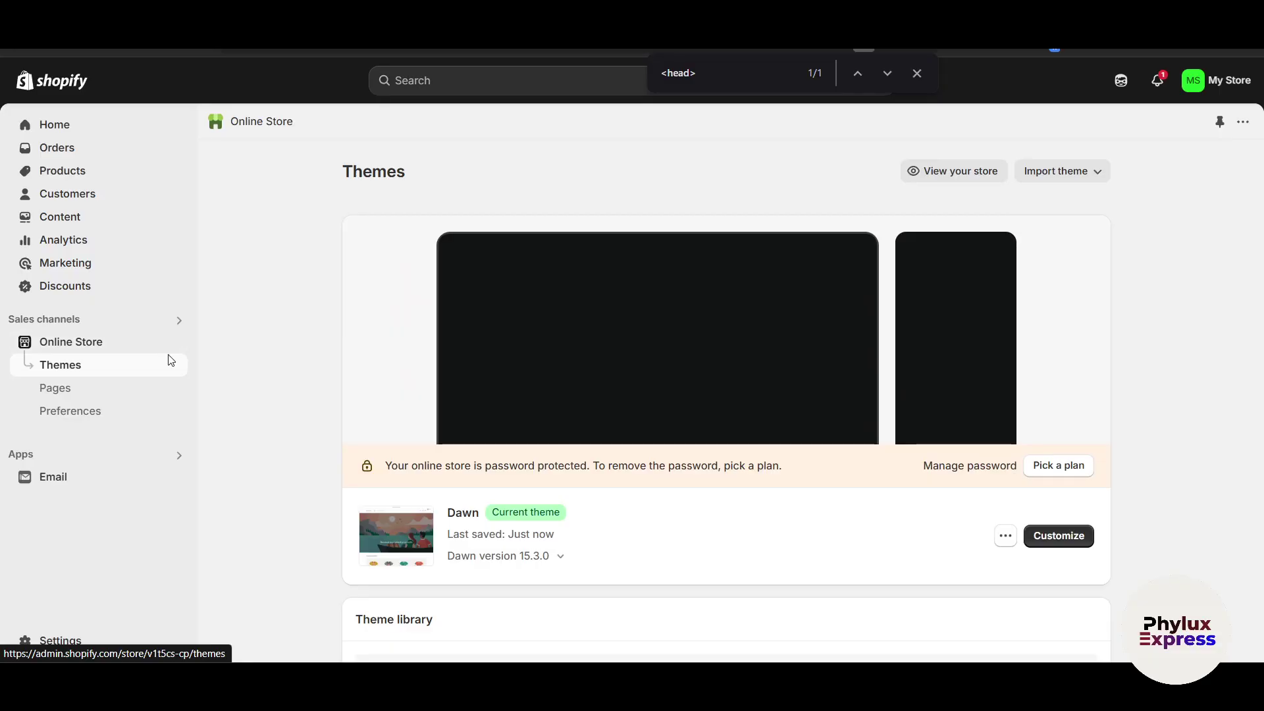
left_click(175, 342)
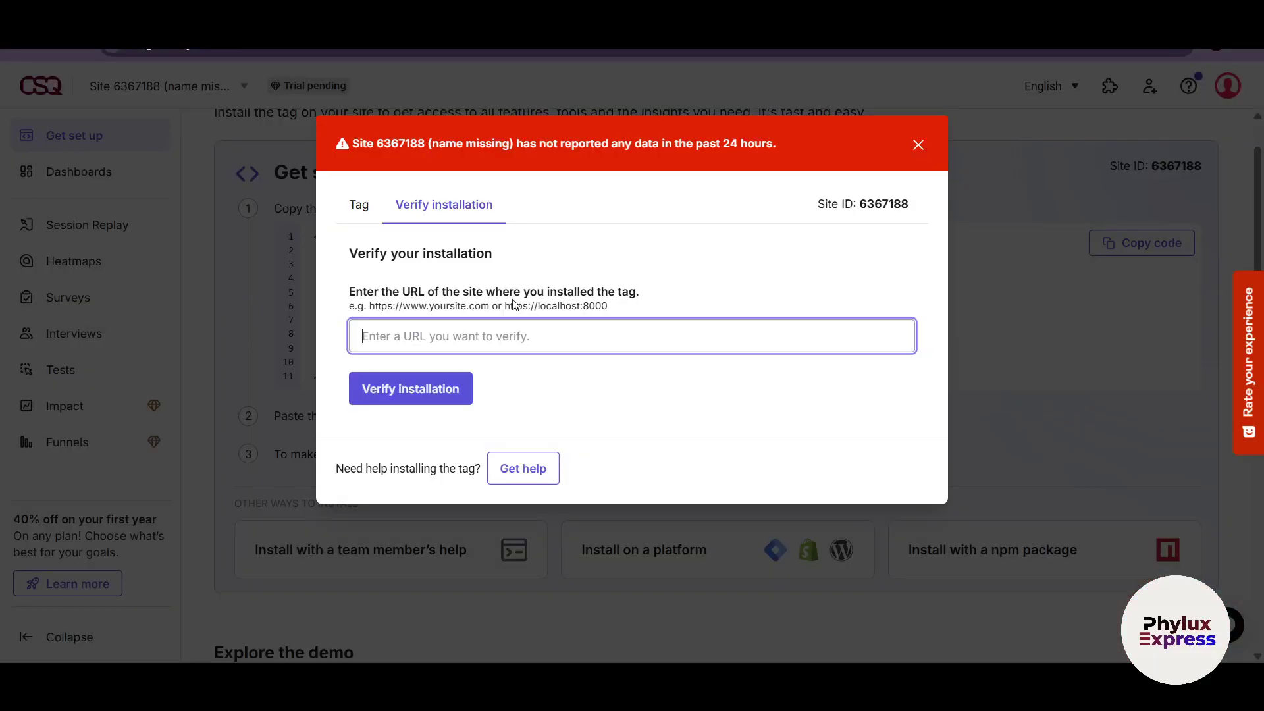
key("ctrl+v")
left_click(428, 388)
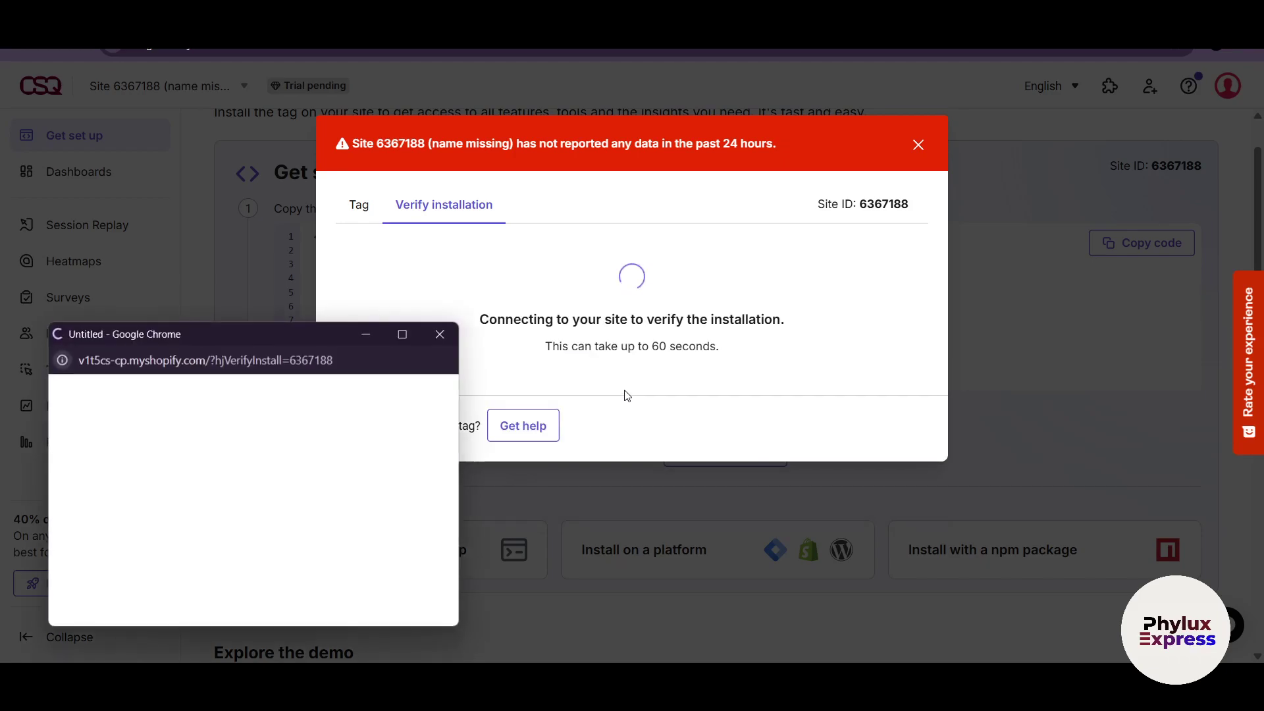
left_click_drag(175, 333, 421, 281)
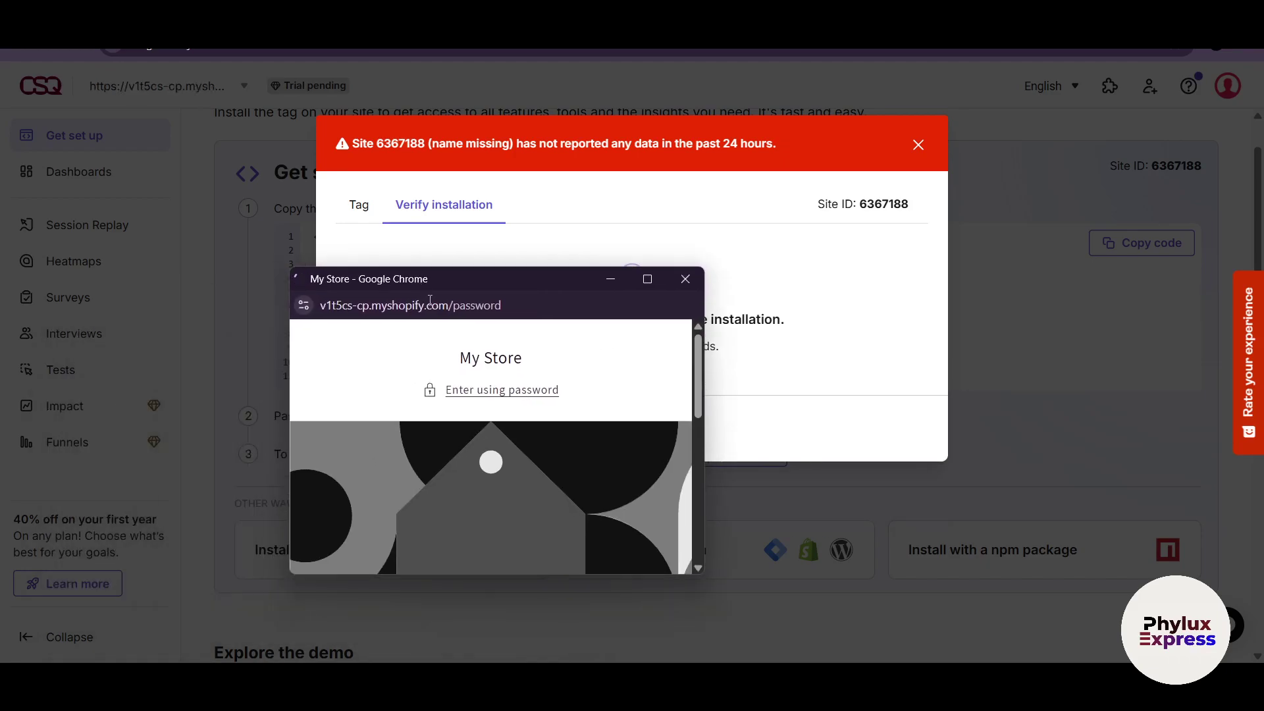
left_click_drag(703, 523, 892, 523)
left_click(612, 400)
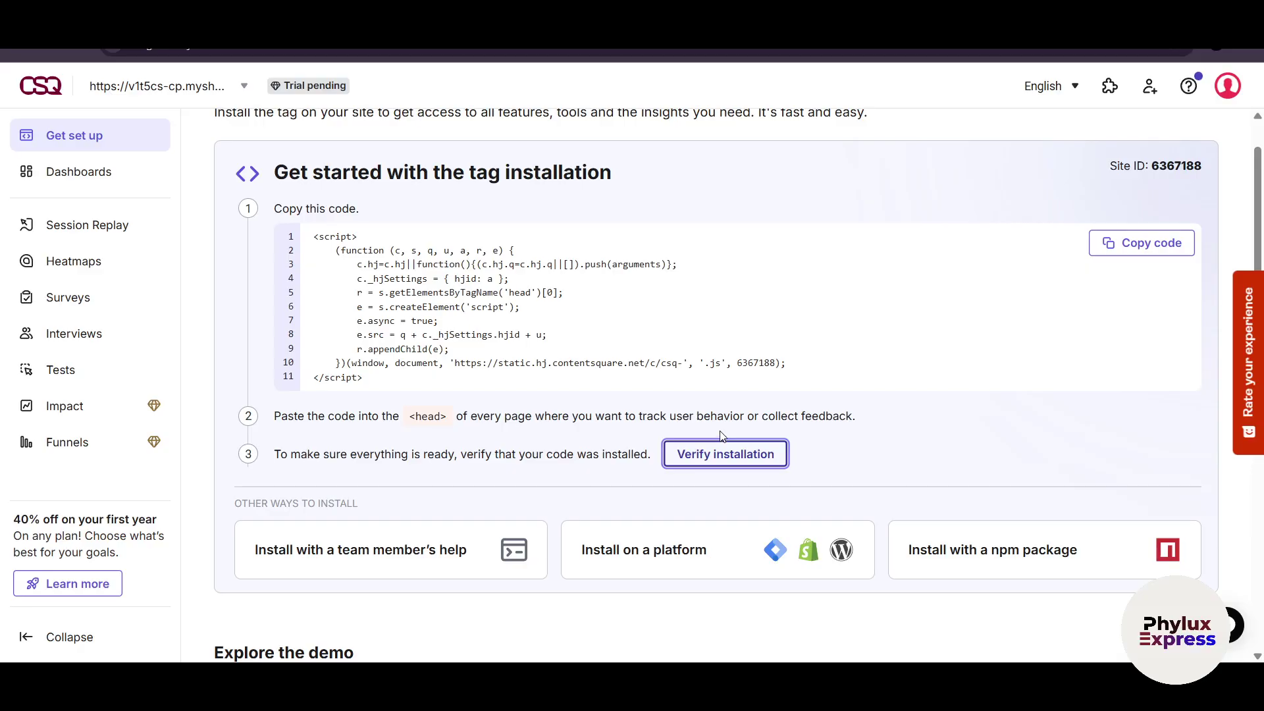
Open the platform installation options, show more platforms, and read the Hotjar article on installing the tracking code.
scroll(721, 435, "down", 2)
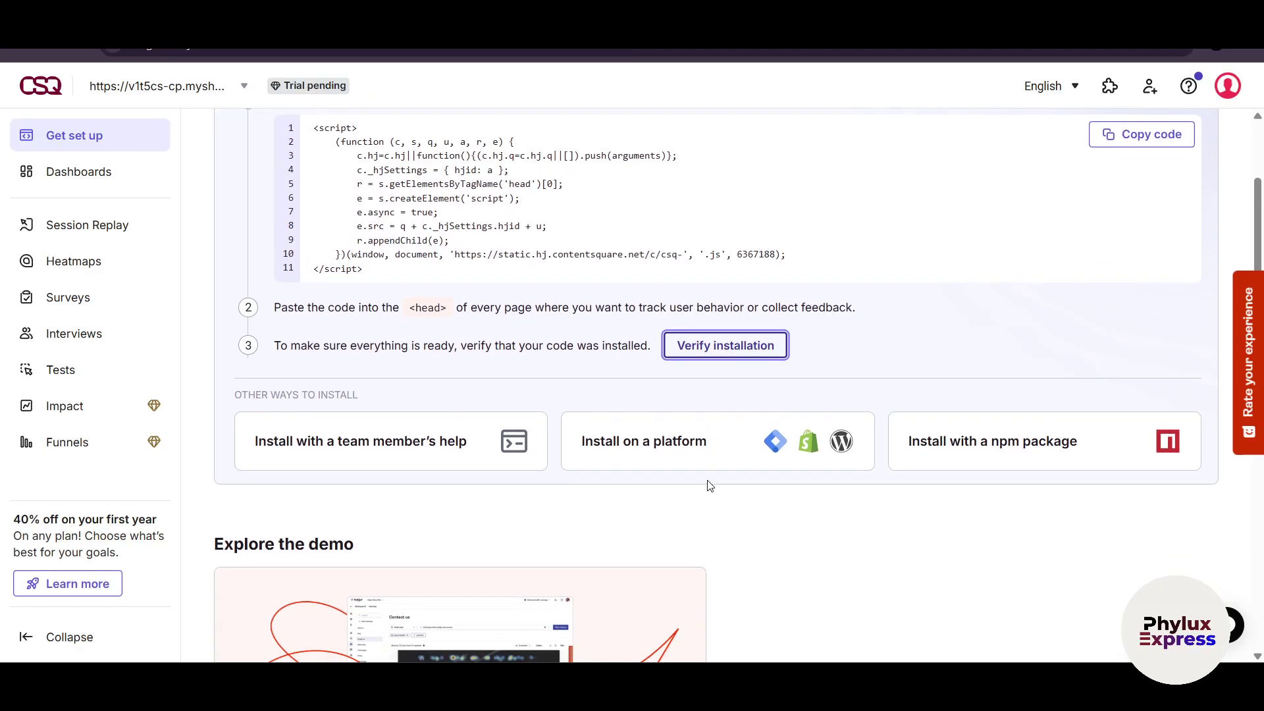
left_click(686, 446)
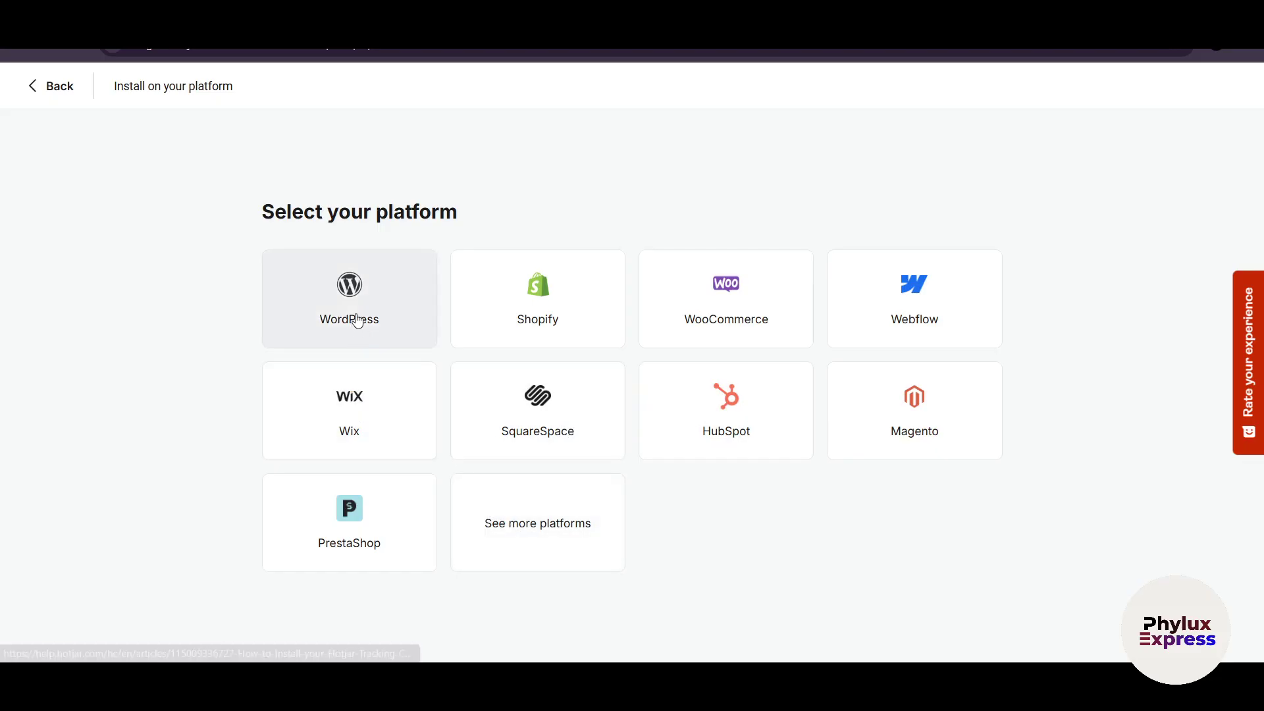
left_click(514, 507)
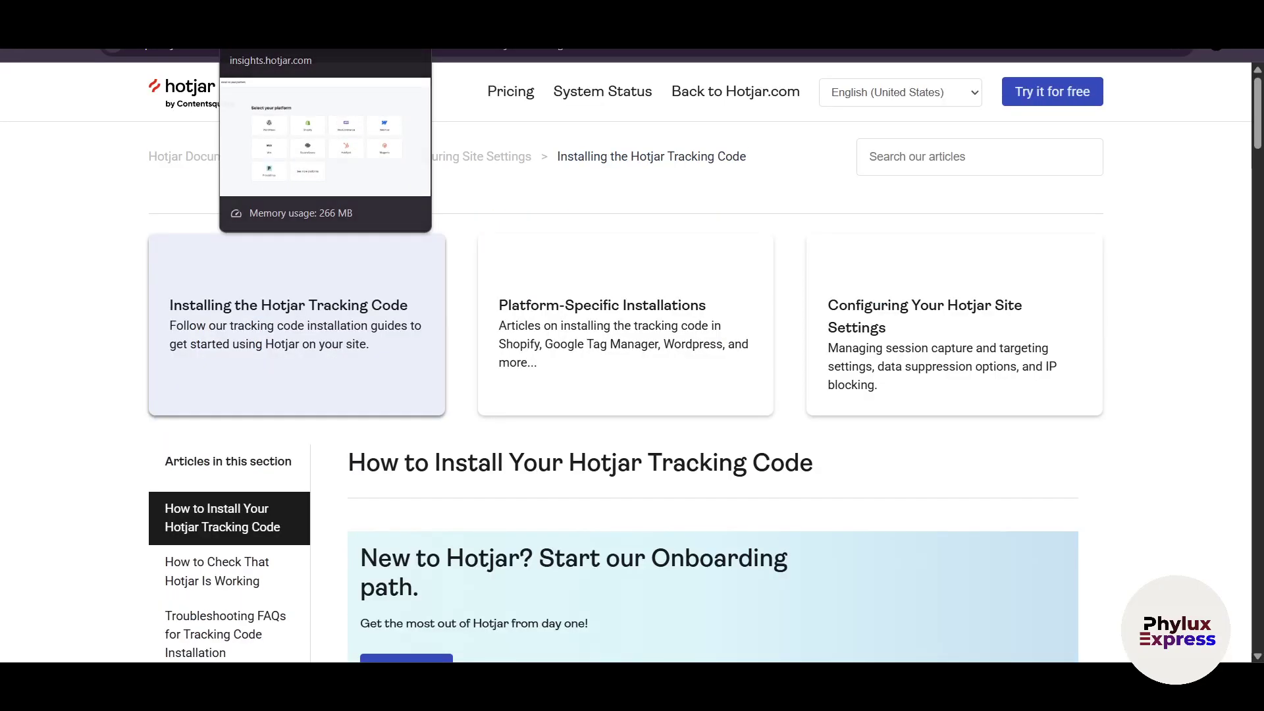
left_click(296, 16)
left_click(474, 16)
scroll(561, 578, "down", 15)
scroll(628, 481, "down", 10)
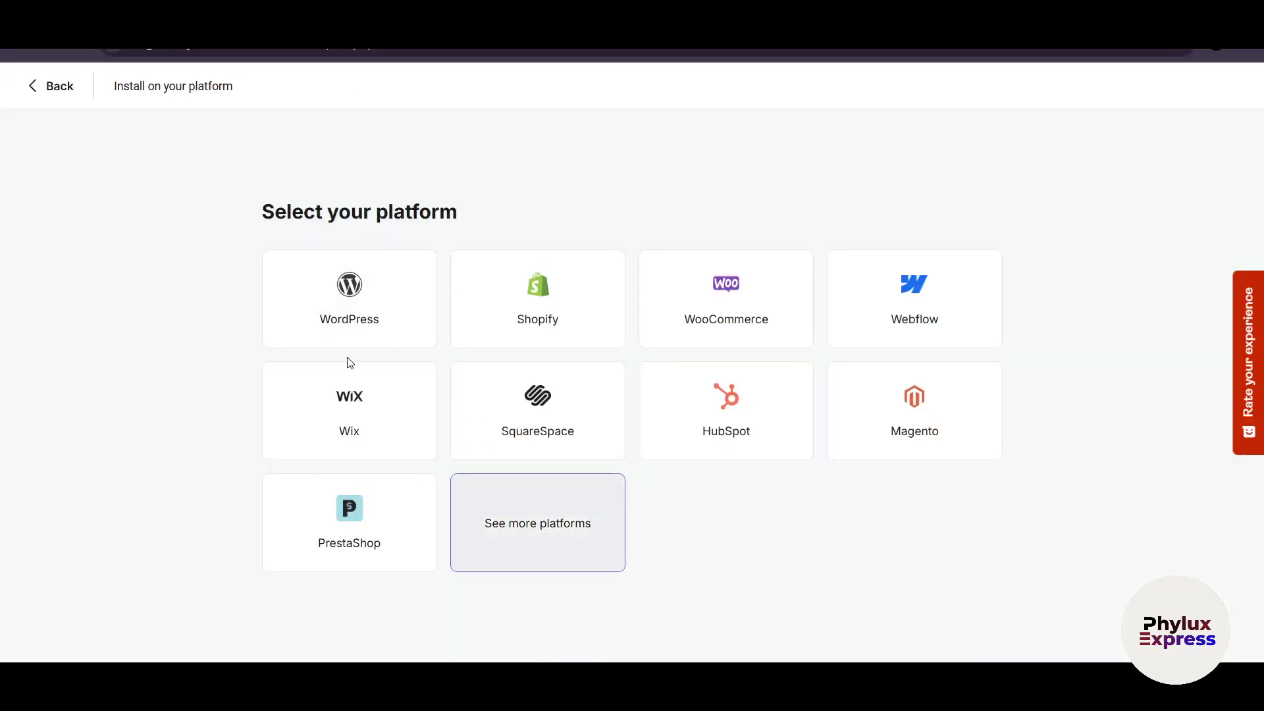
Check the WordPress installation option, return to the setup page, and view the Explore the demo section.
left_click(345, 316)
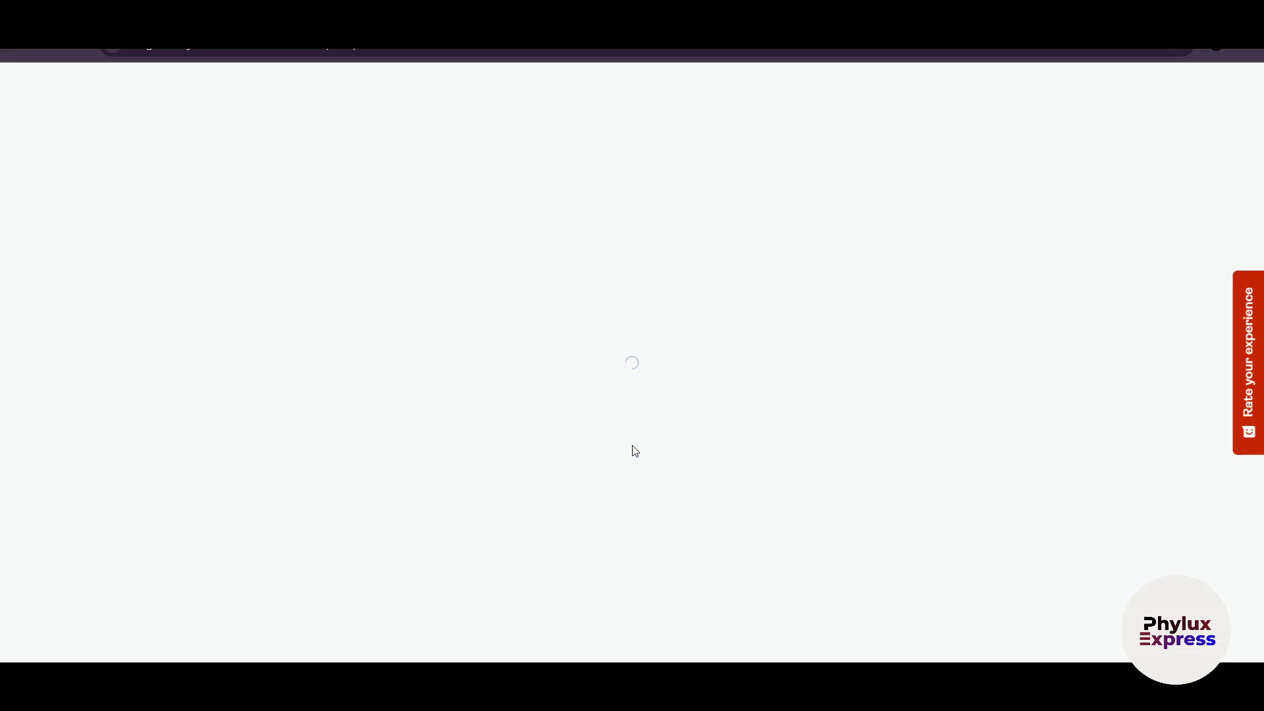
left_click(25, 48)
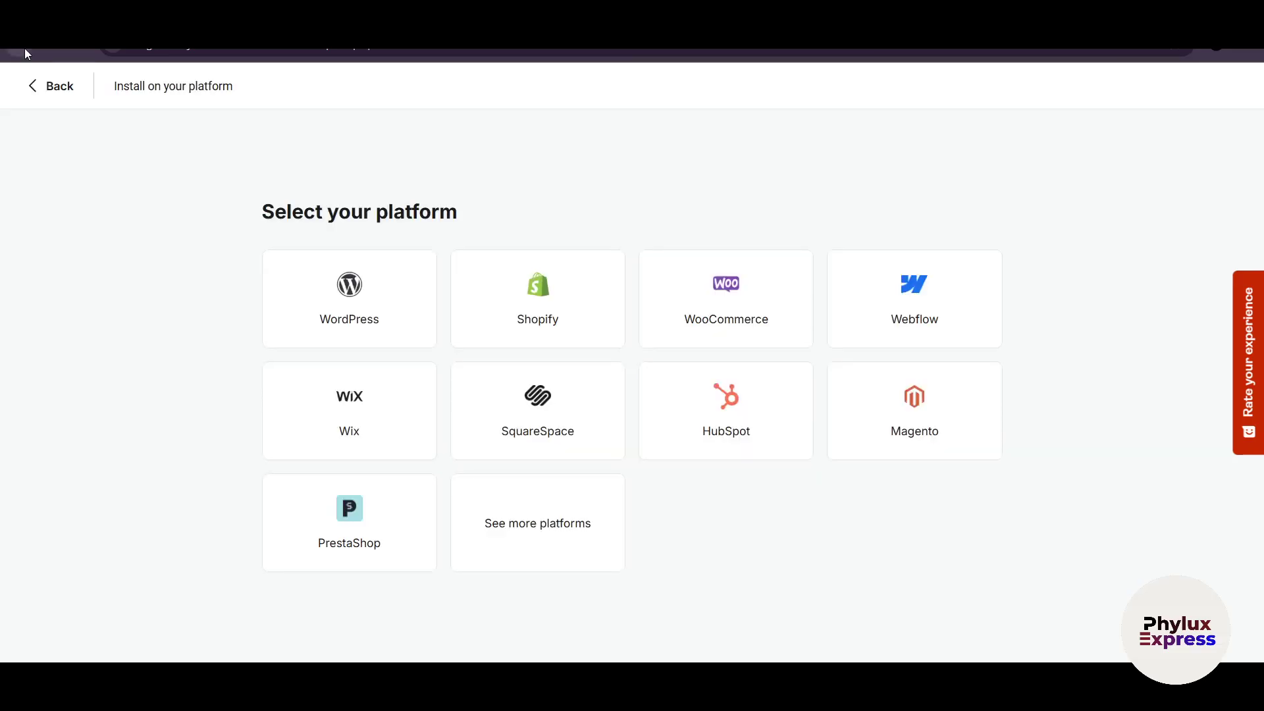
left_click(25, 49)
scroll(678, 465, "down", 3)
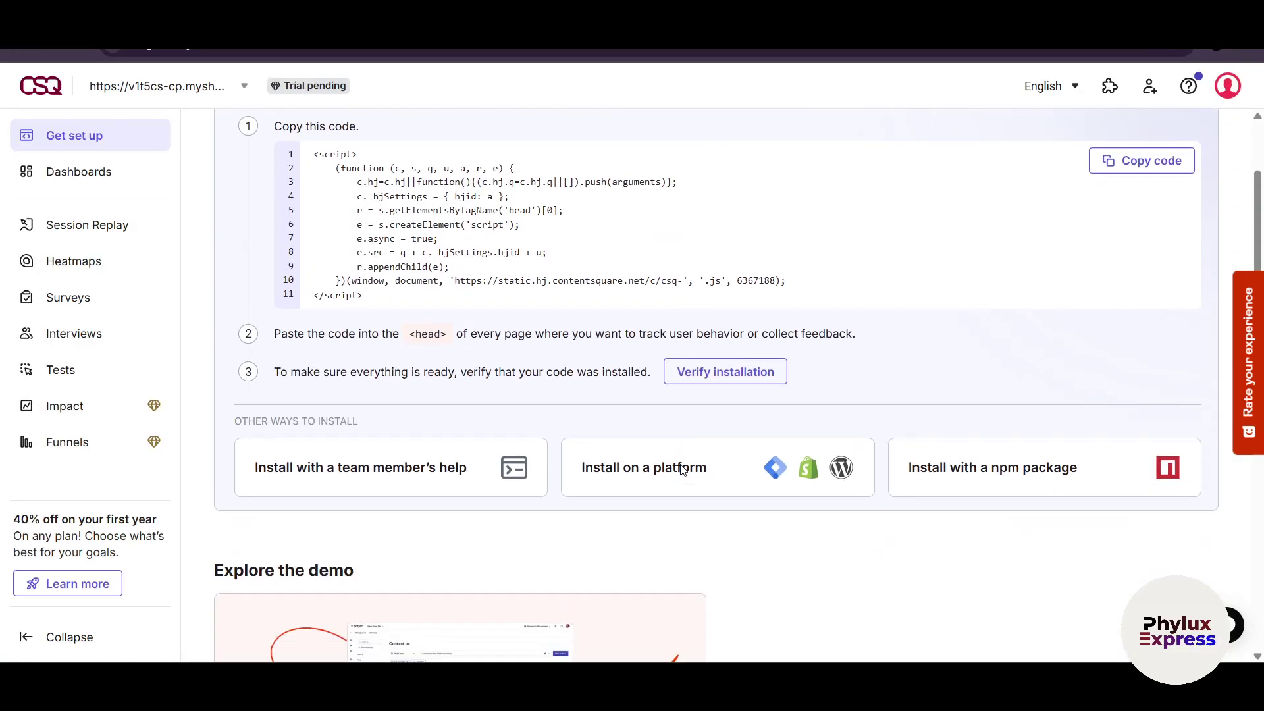
scroll(607, 429, "down", 4)
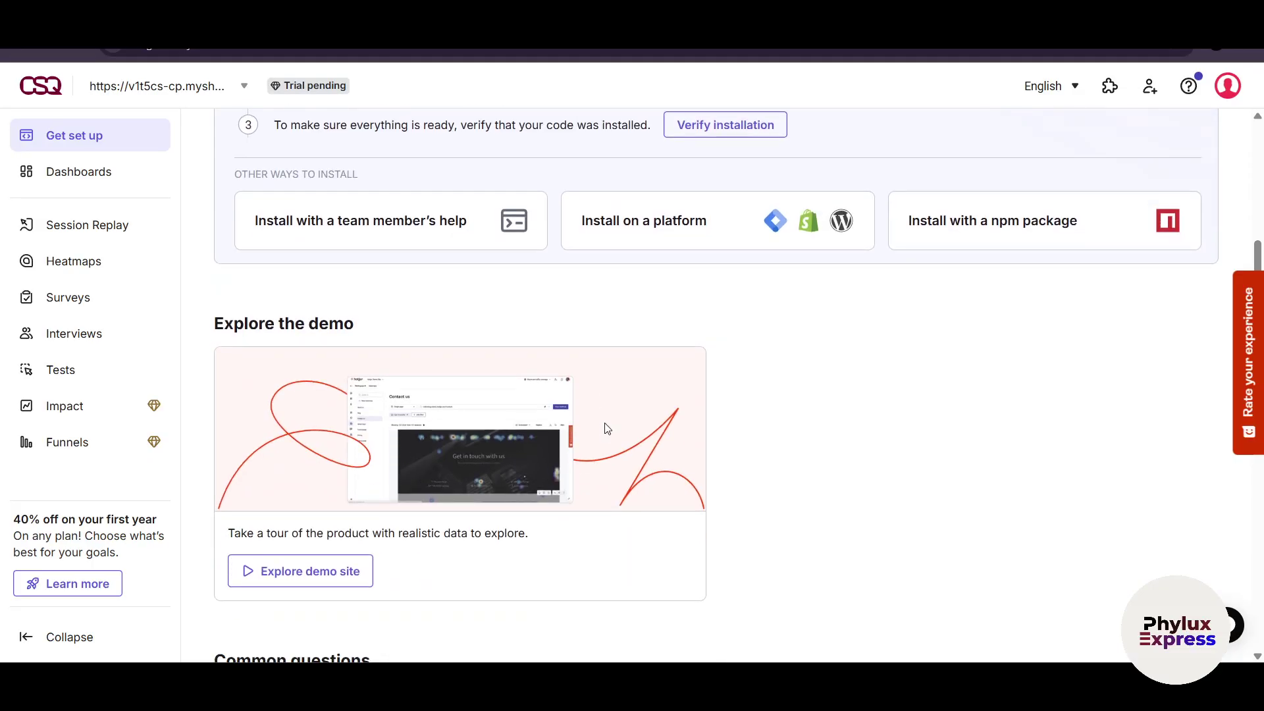
Review the npm package installation instructions and the linked package page, and return to the setup page.
scroll(607, 432, "up", 4)
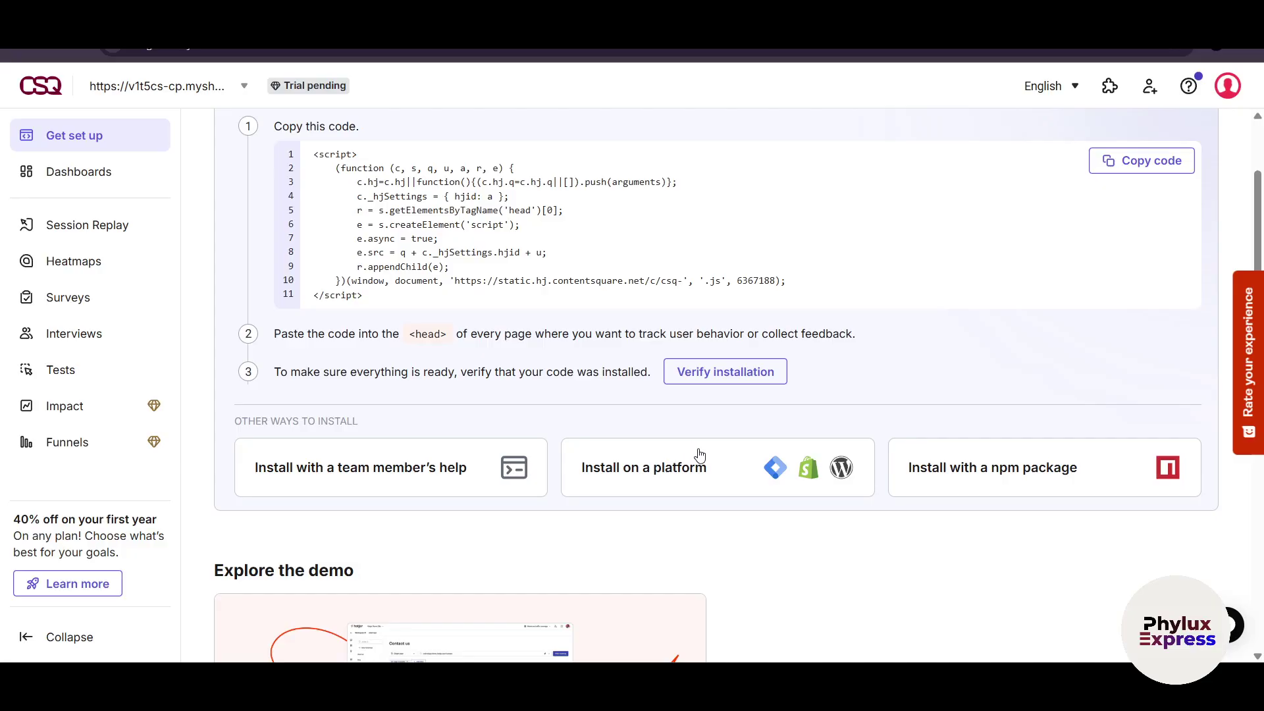
scroll(915, 514, "up", 1)
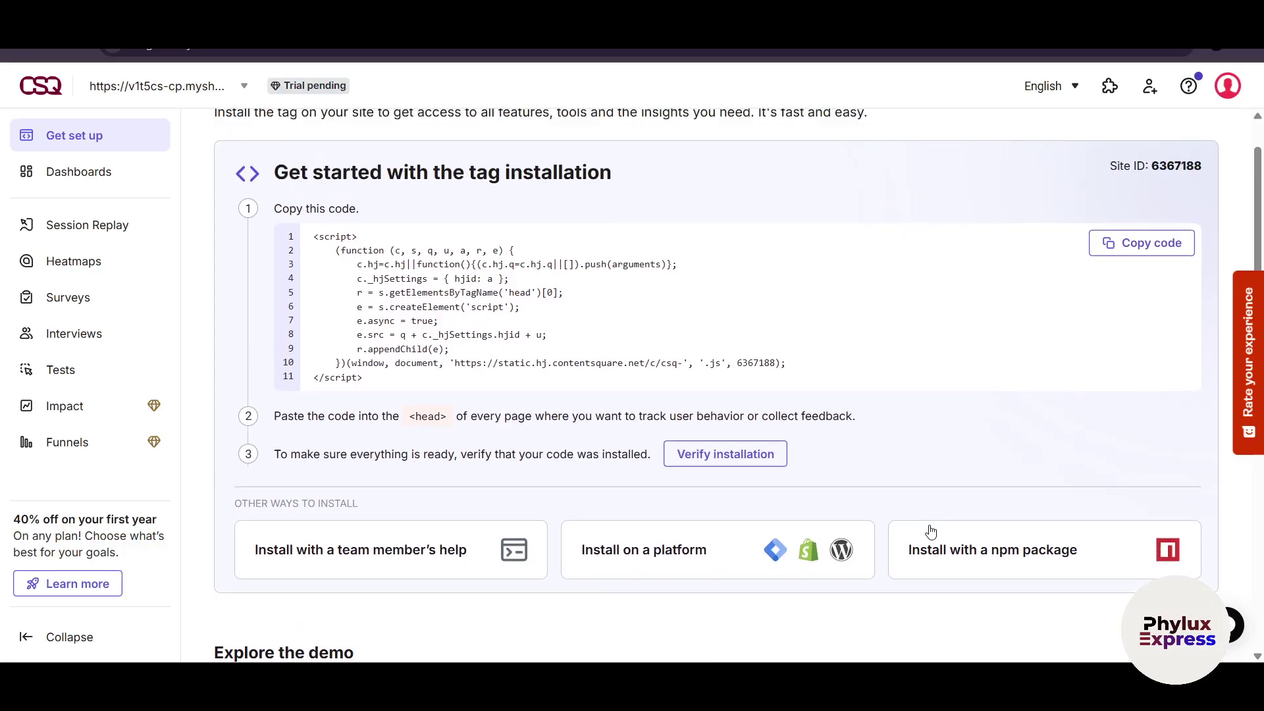
left_click(1001, 559)
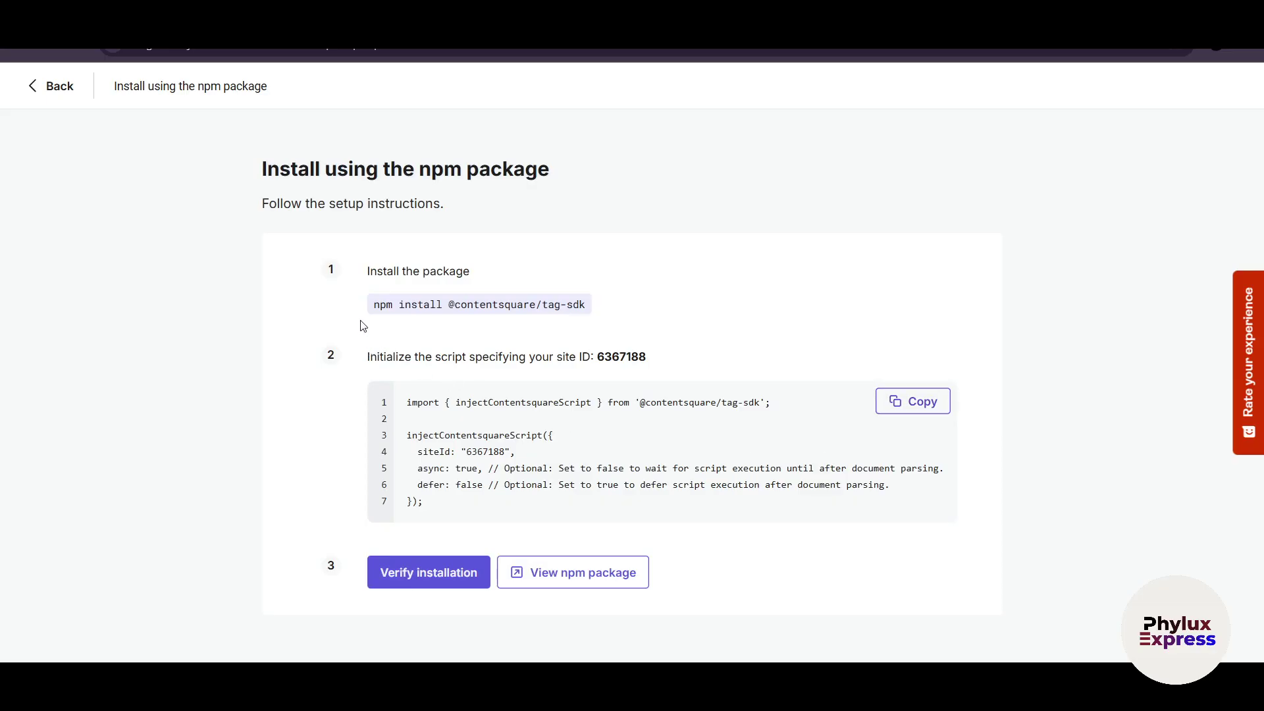
left_click(532, 574)
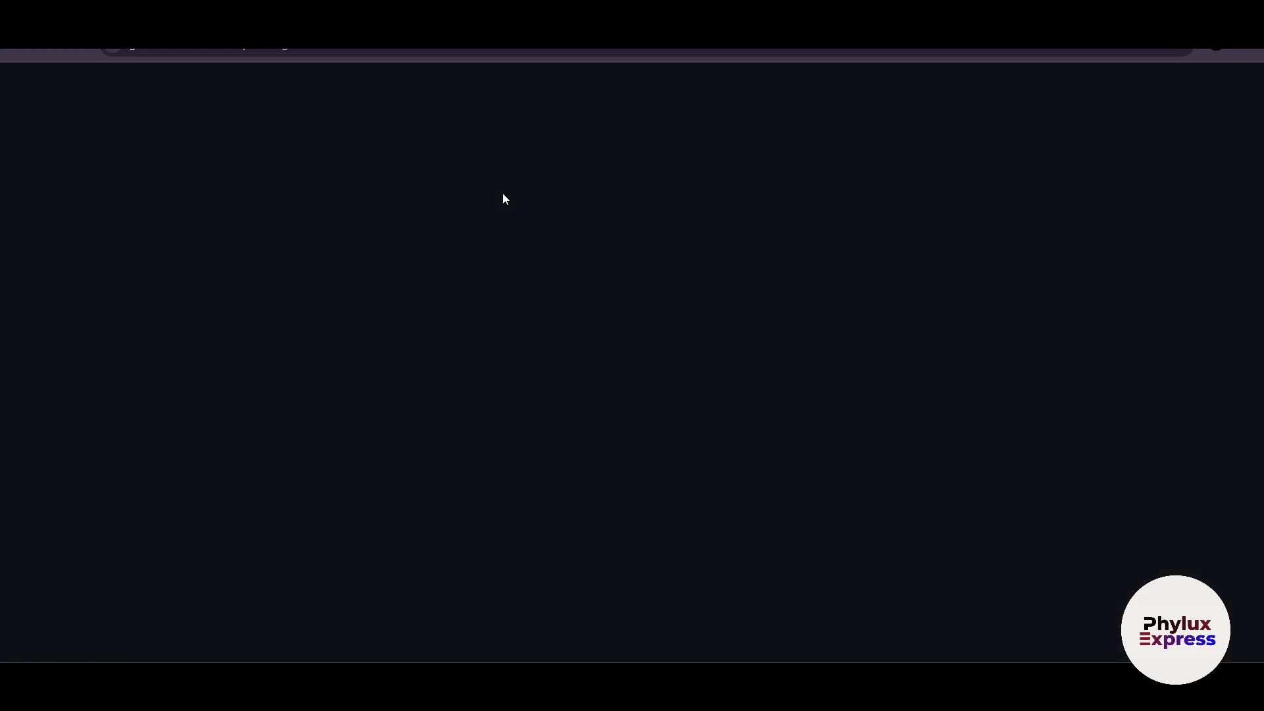
scroll(467, 434, "down", 5)
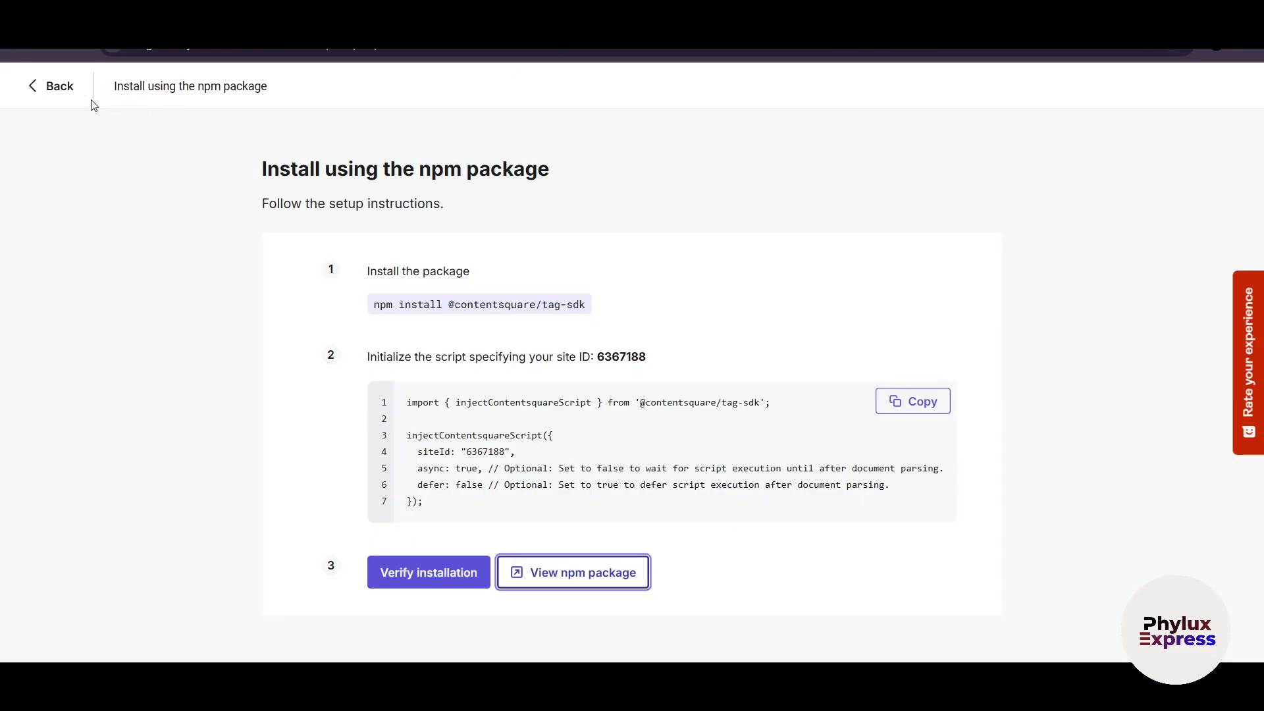
left_click(56, 89)
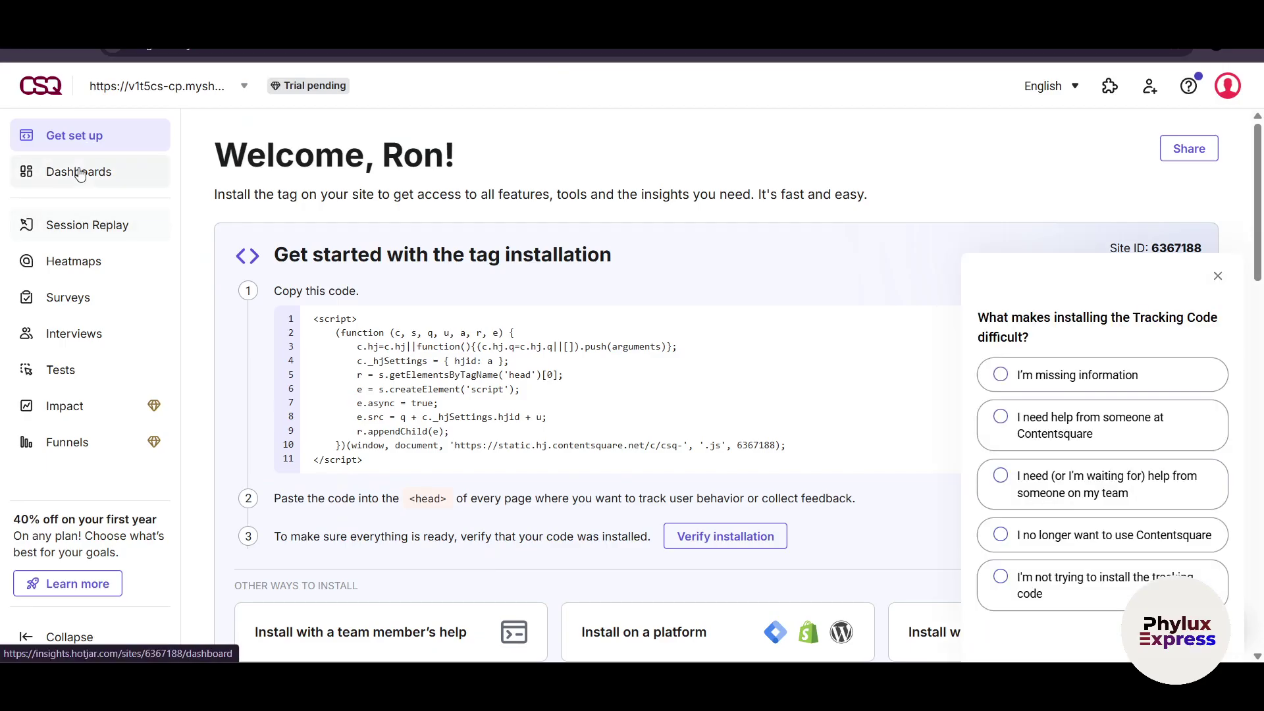
Open the Dashboards demo, personalized for Session Replay and tracking the results of an A/B test.
left_click(79, 173)
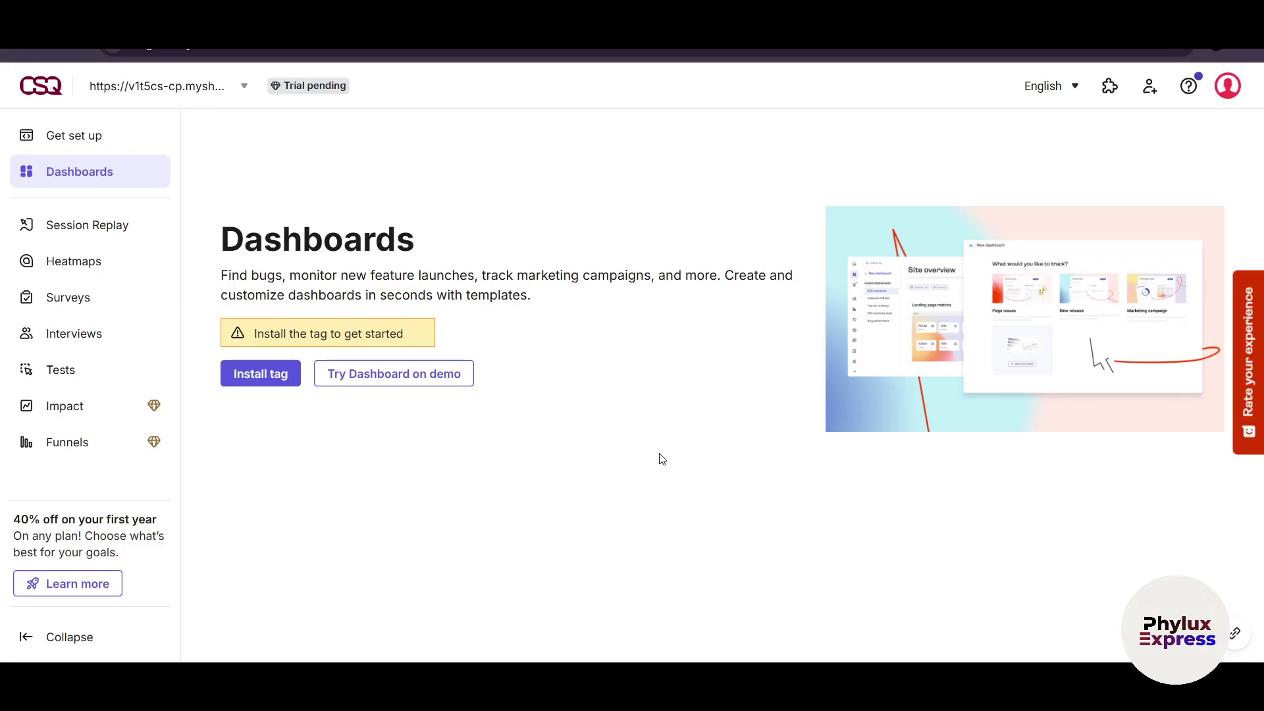
left_click(414, 374)
left_click(321, 282)
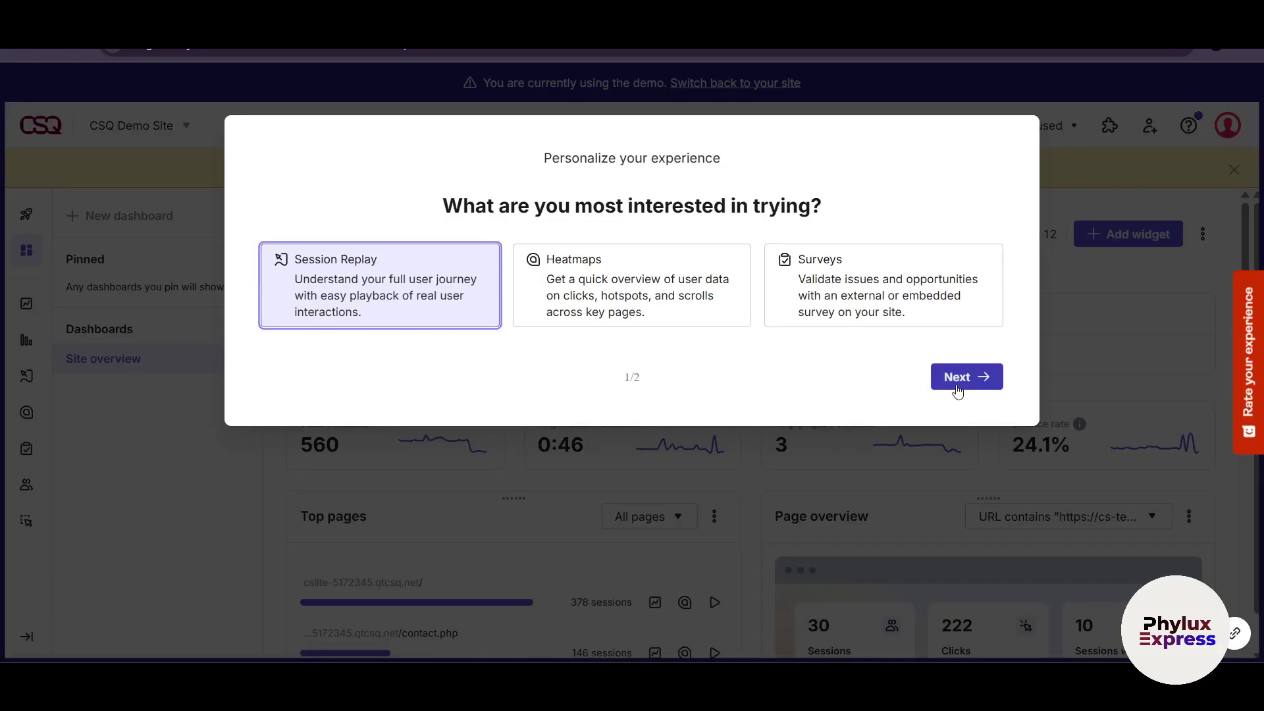
left_click(956, 377)
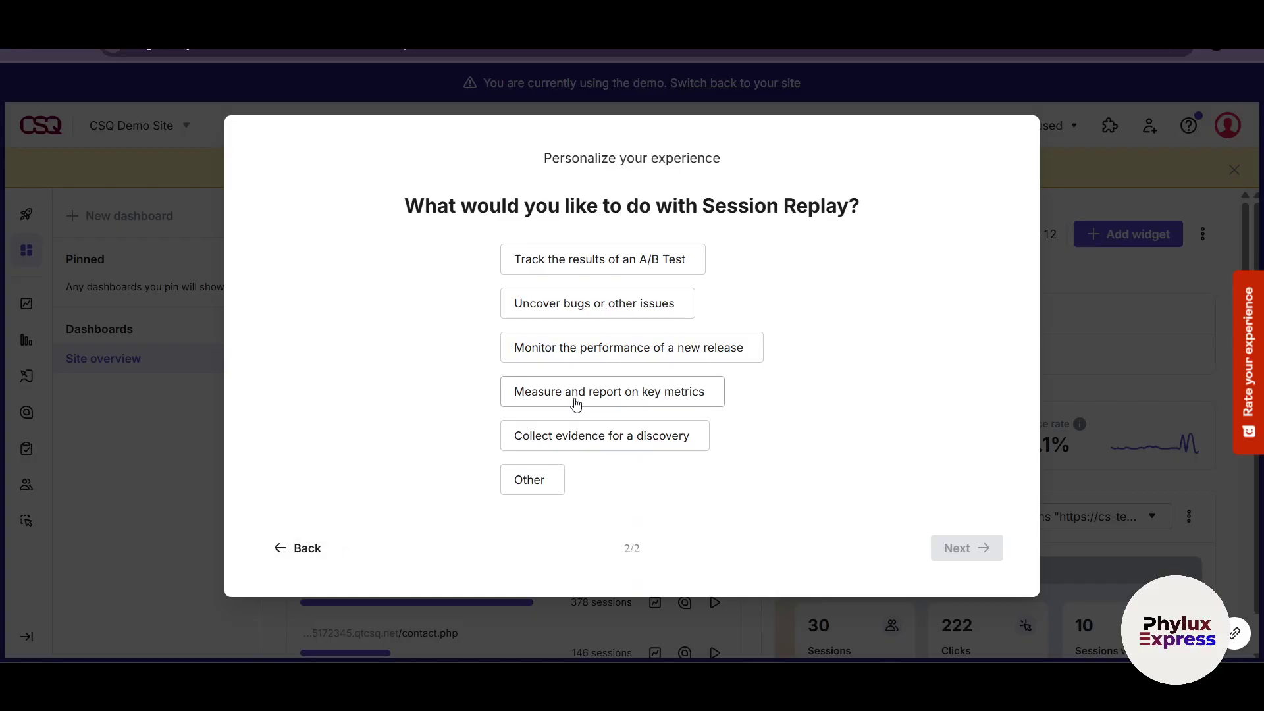
left_click(584, 267)
left_click(975, 551)
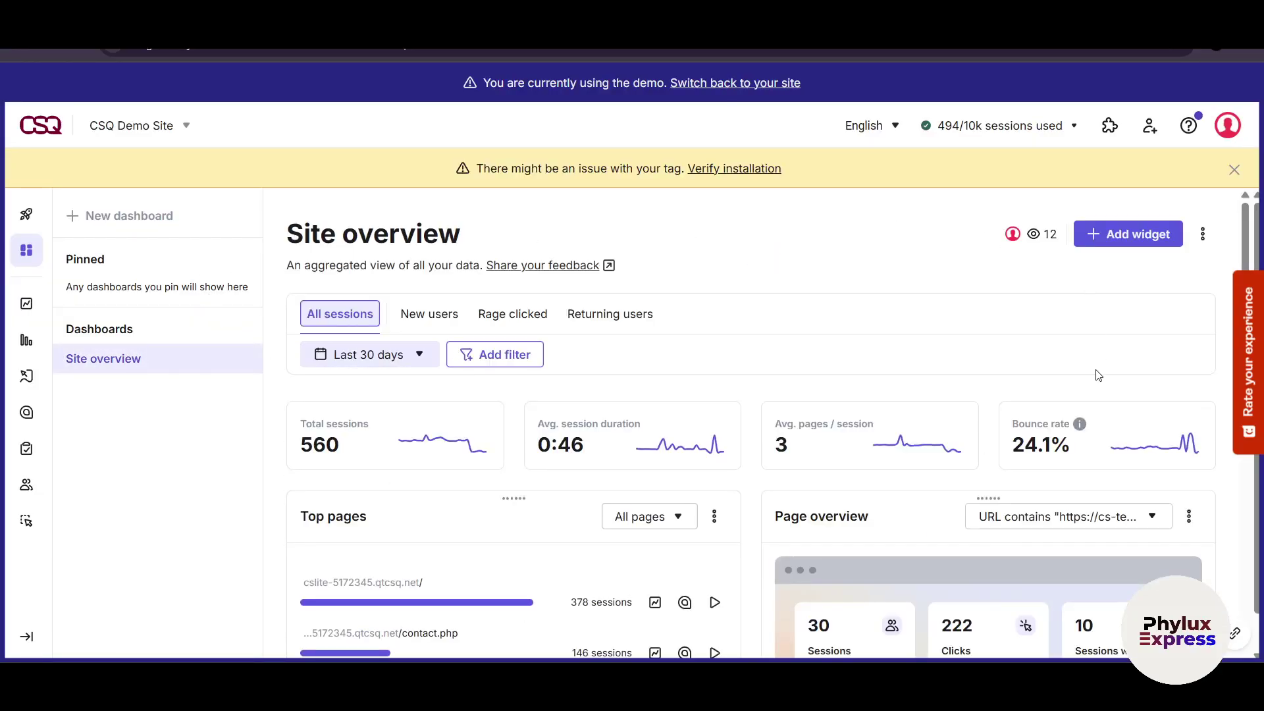
Dismiss the tag issue notice and examine the Site overview dashboard's metrics, widgets and viewer list.
scroll(1020, 493, "down", 1)
scroll(632, 461, "up", 1)
left_click(1233, 171)
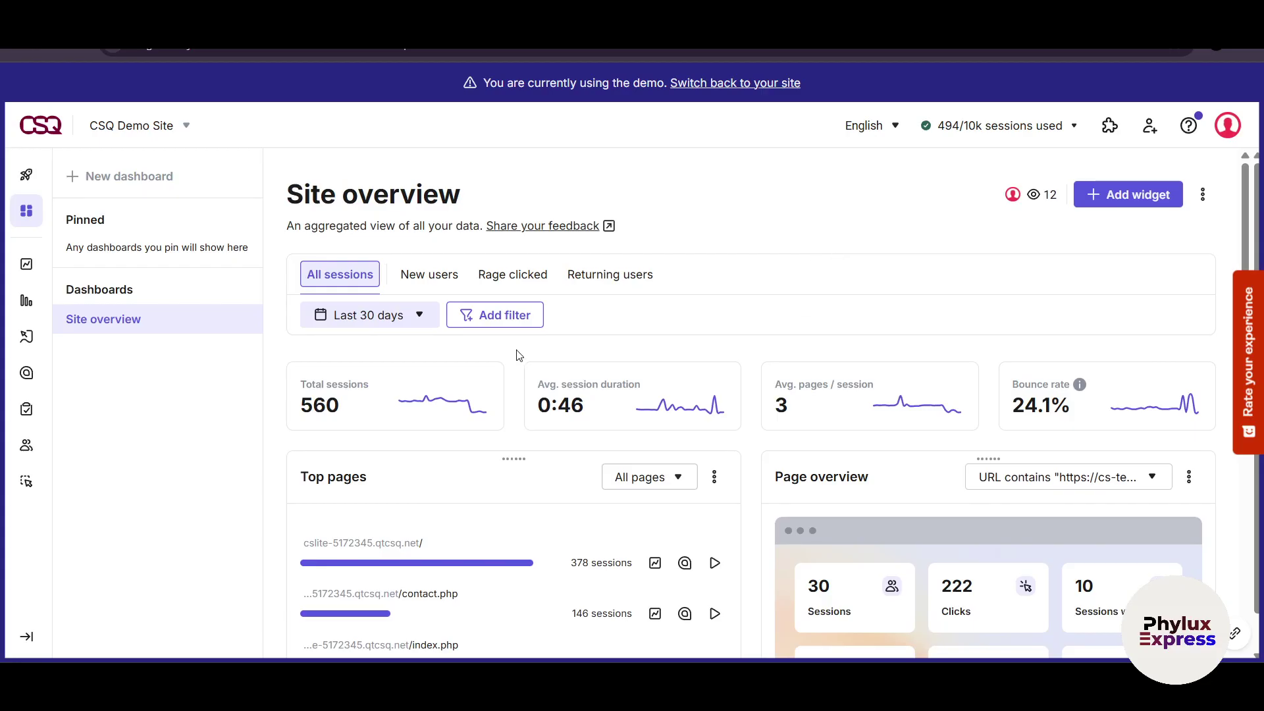
scroll(372, 412, "down", 1)
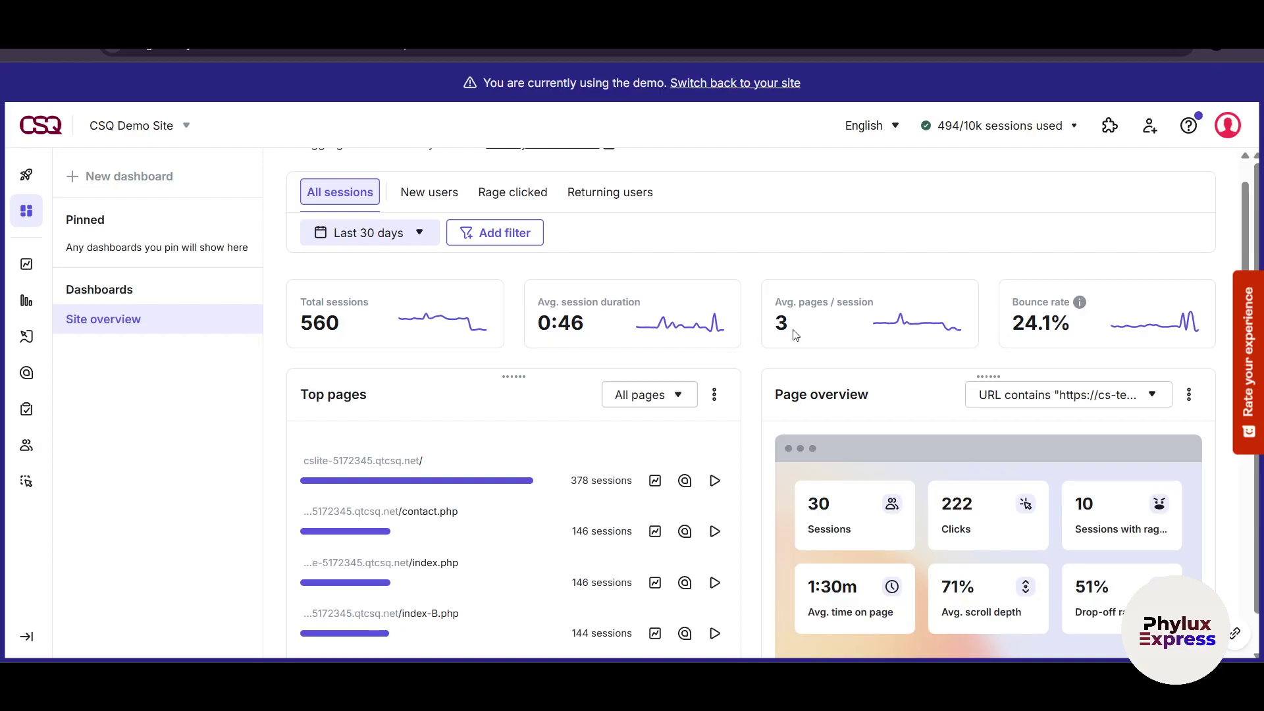
scroll(1091, 336, "down", 10)
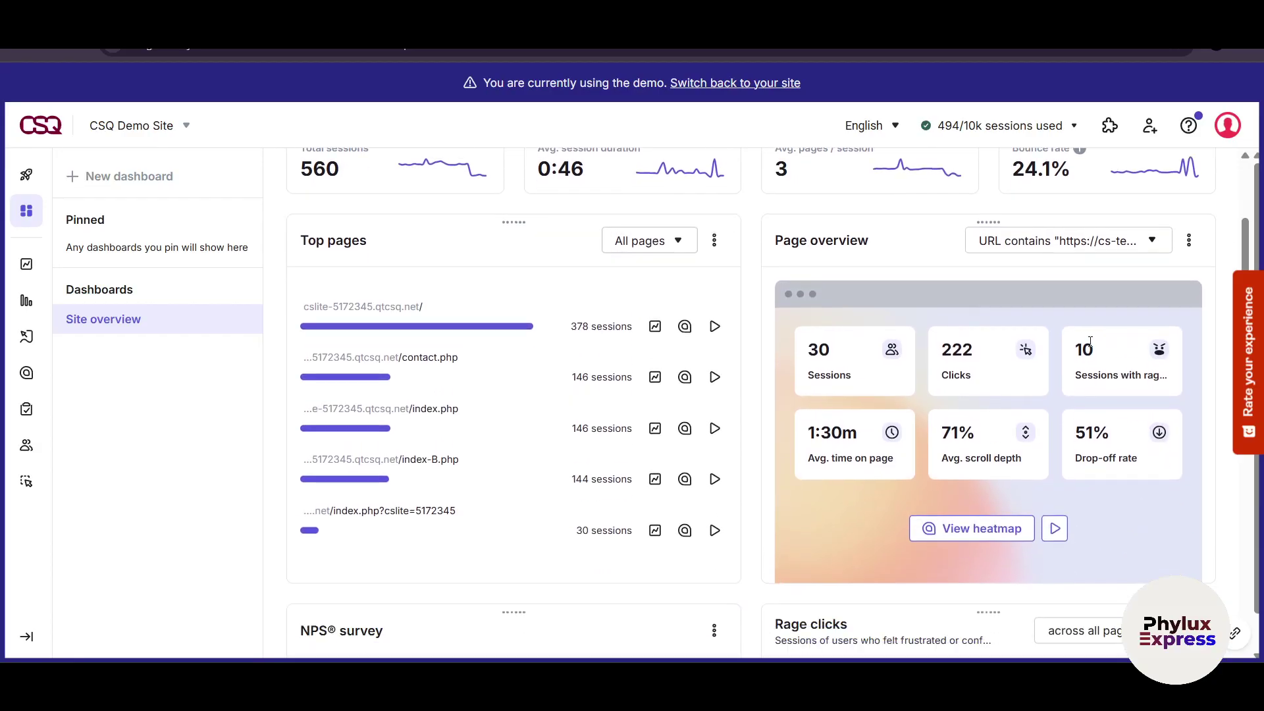
scroll(743, 482, "down", 7)
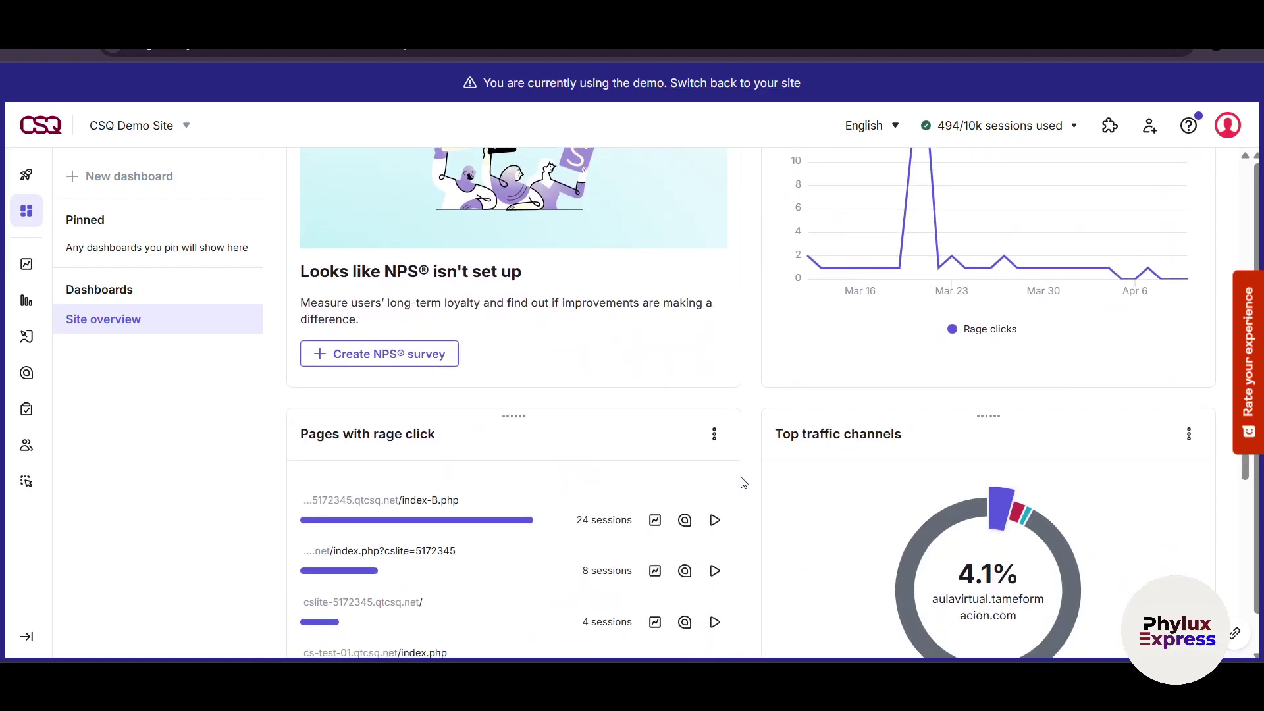
scroll(743, 482, "up", 18)
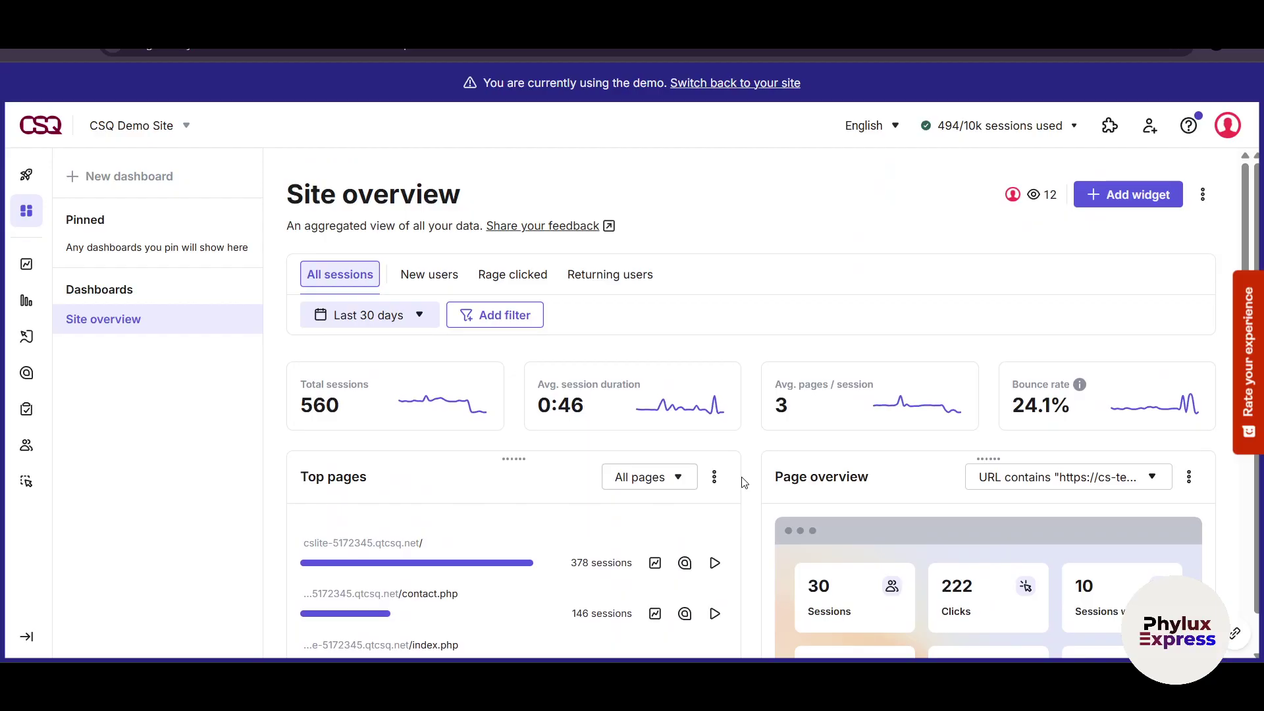
mouse_move(1034, 196)
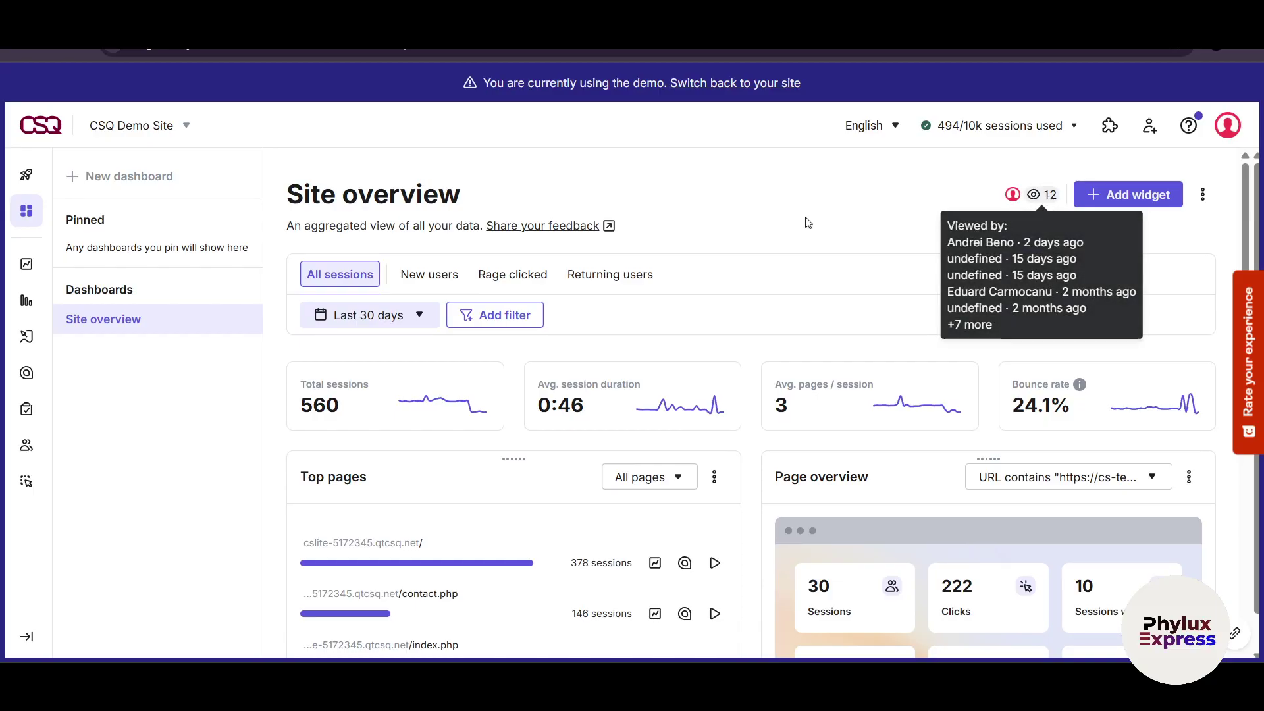
Look through the demo's Get started, Dashboards and Impact pages, and examine the Funnel page.
left_click(28, 176)
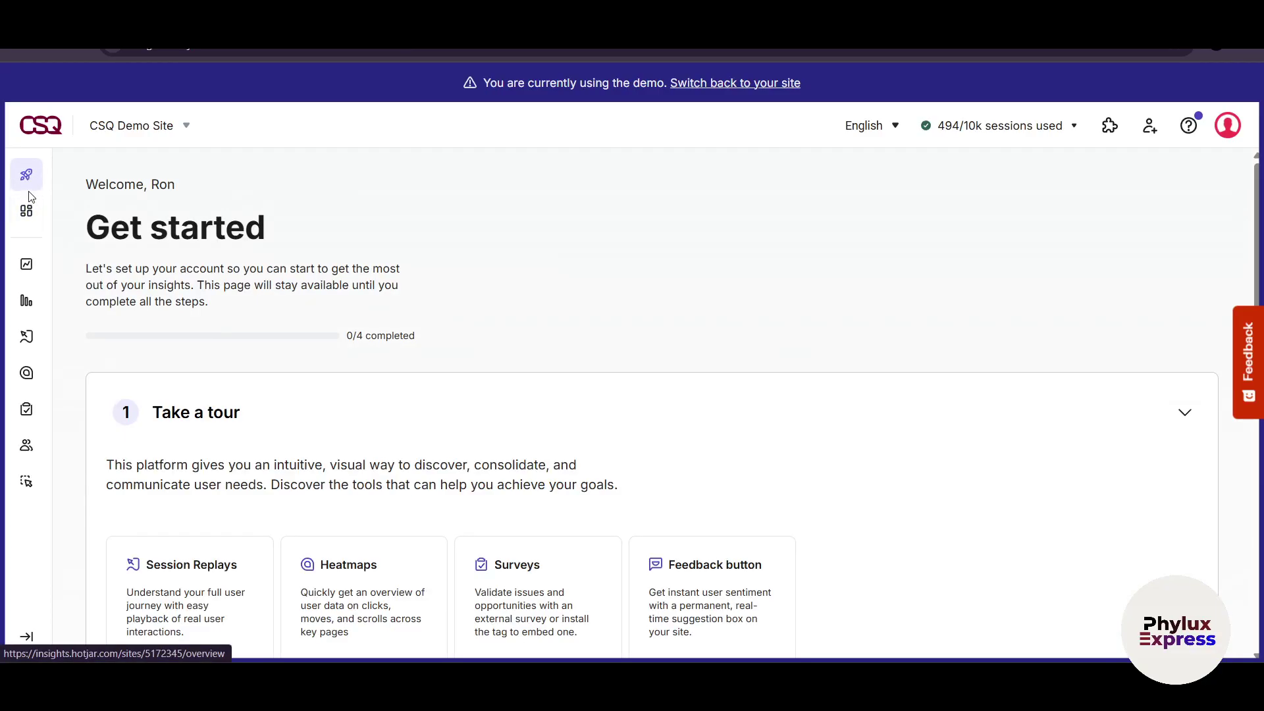
left_click(26, 214)
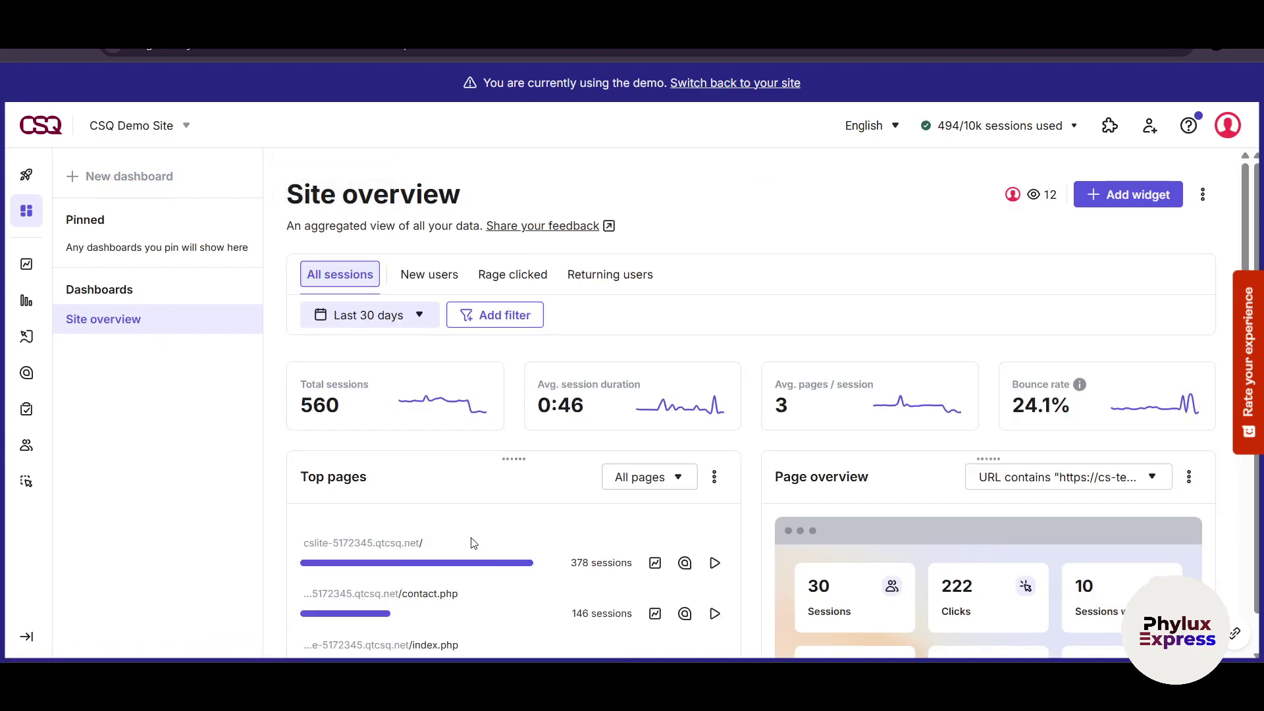
left_click(26, 264)
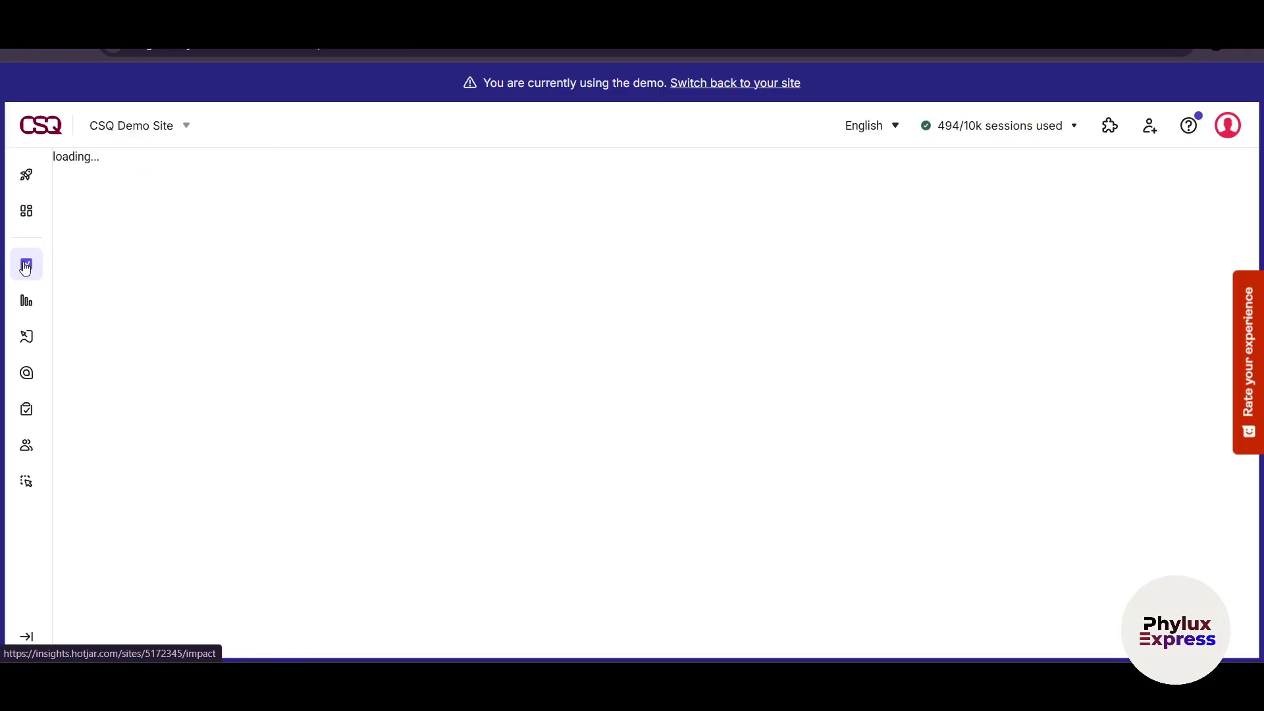
left_click(27, 305)
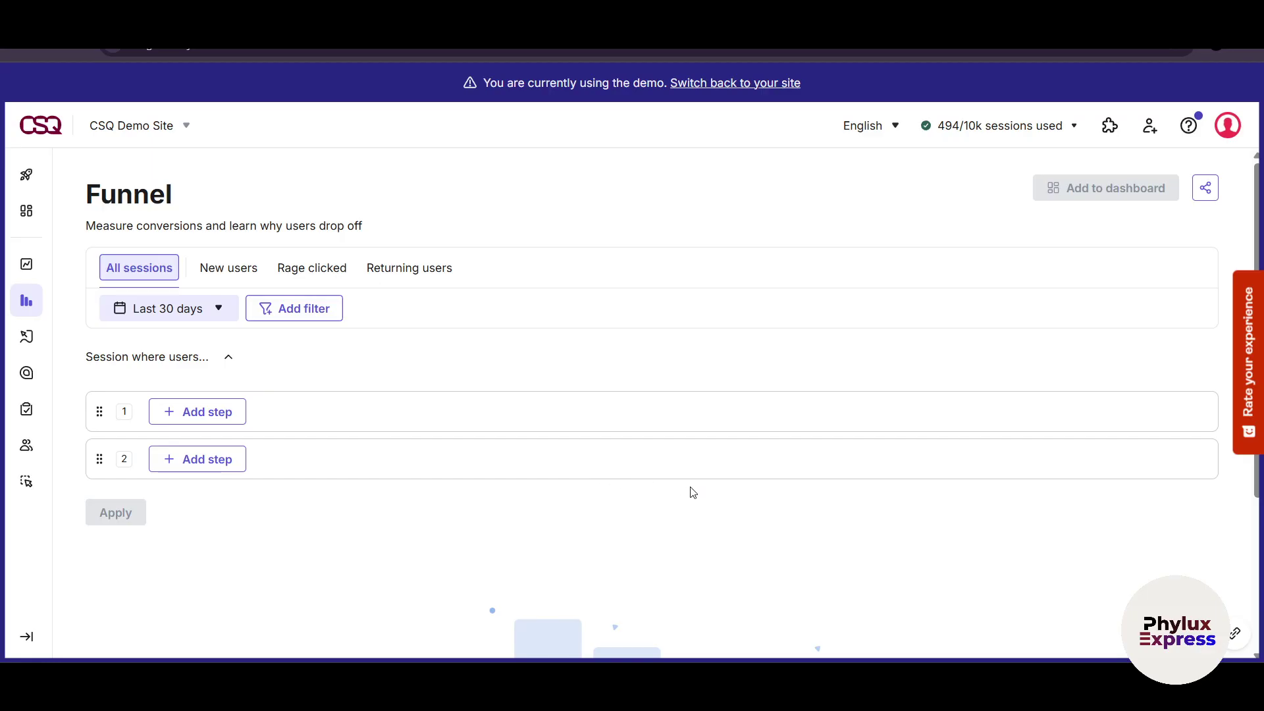
scroll(692, 492, "down", 3)
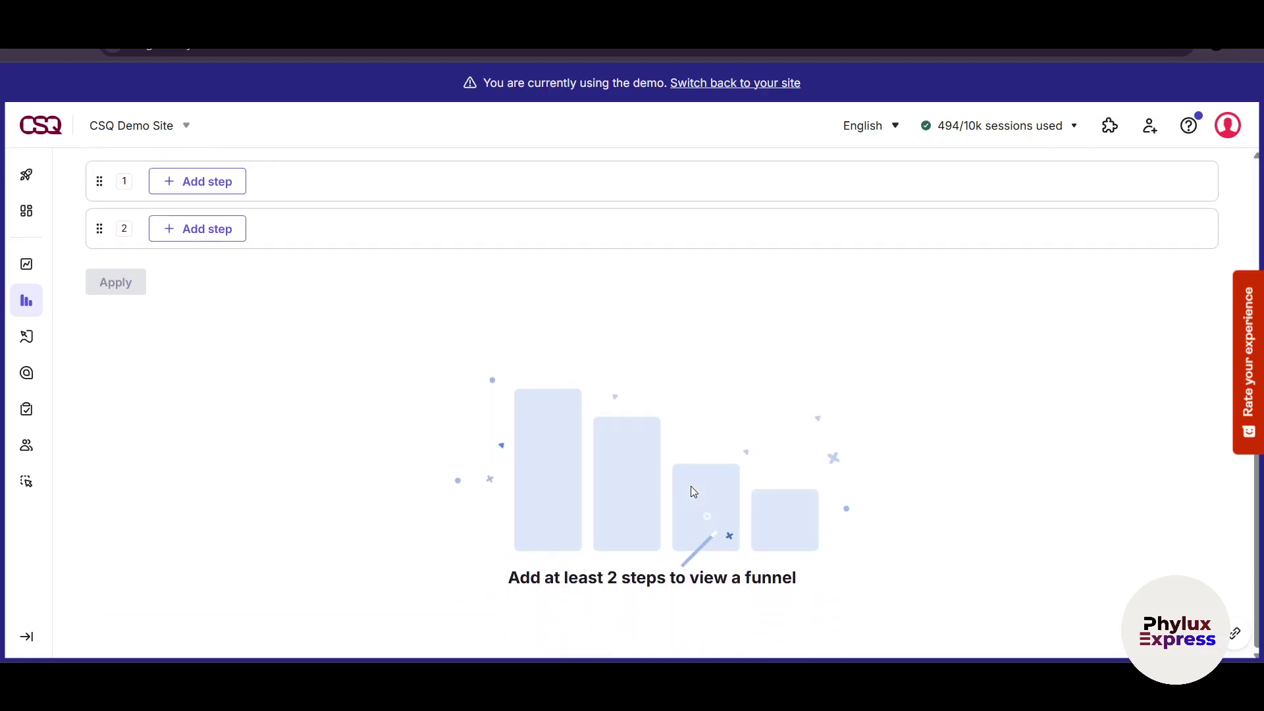
scroll(692, 491, "up", 3)
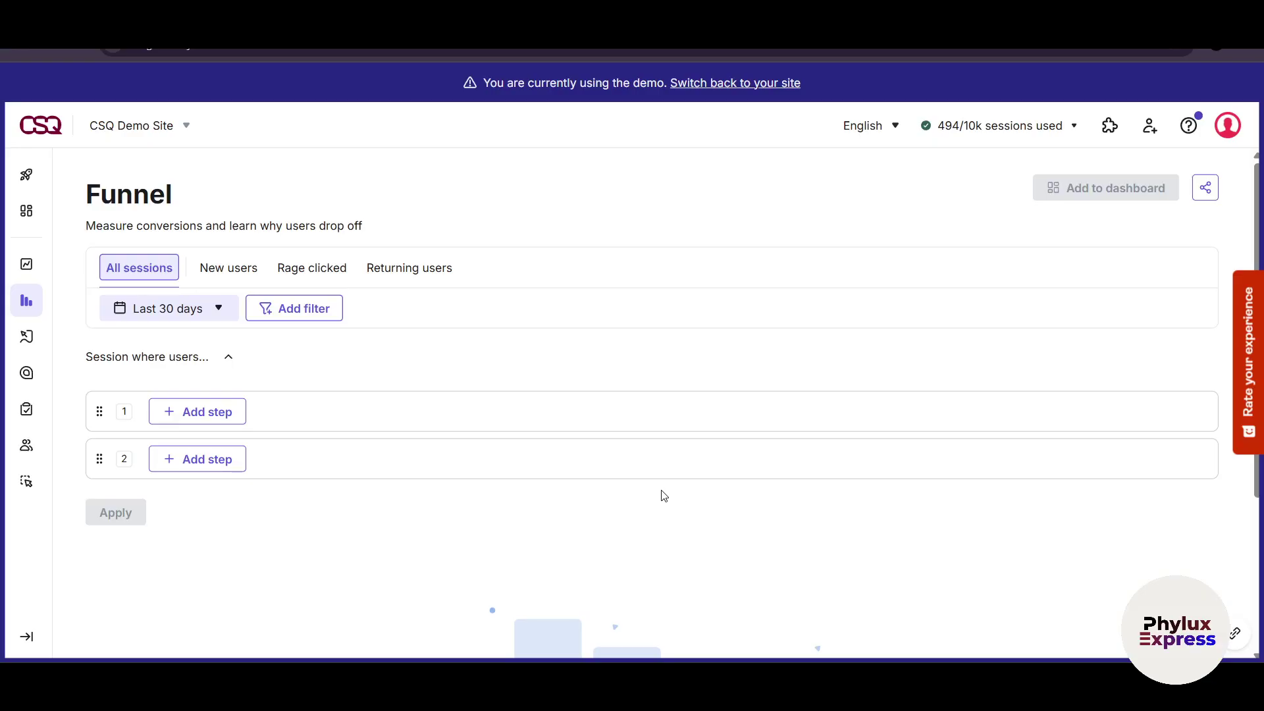
scroll(663, 495, "down", 2)
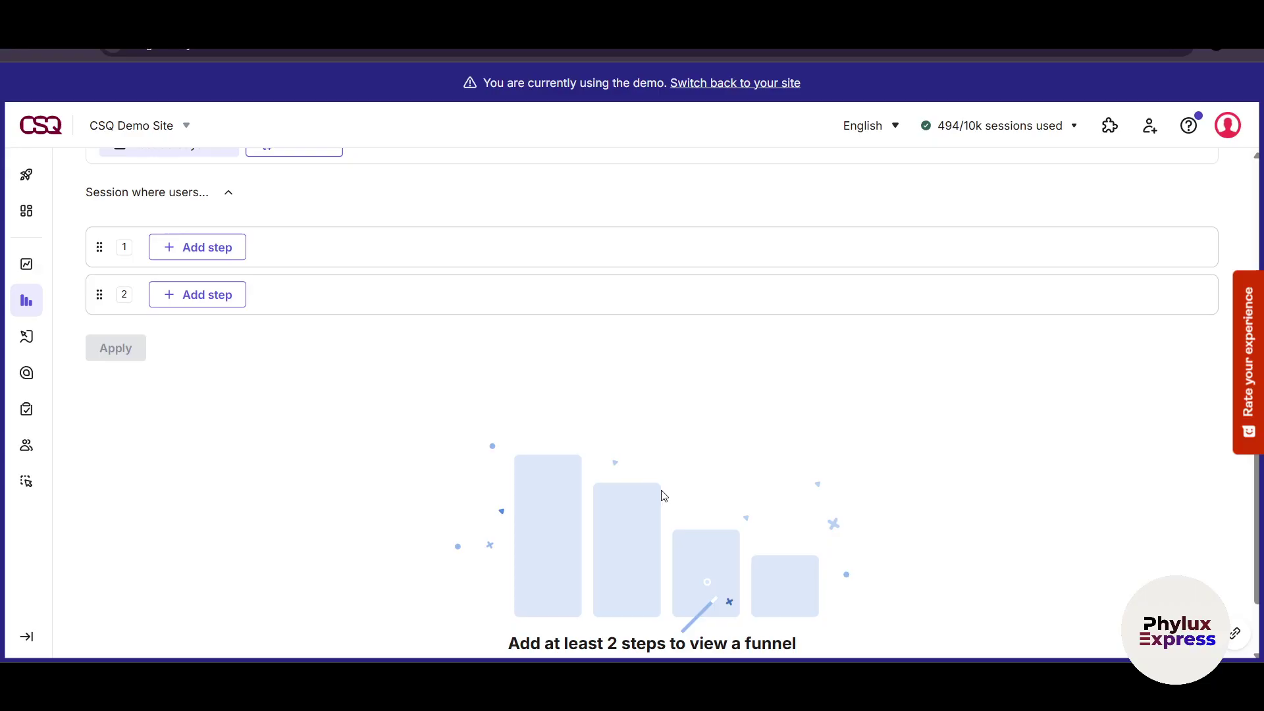
scroll(438, 438, "up", 2)
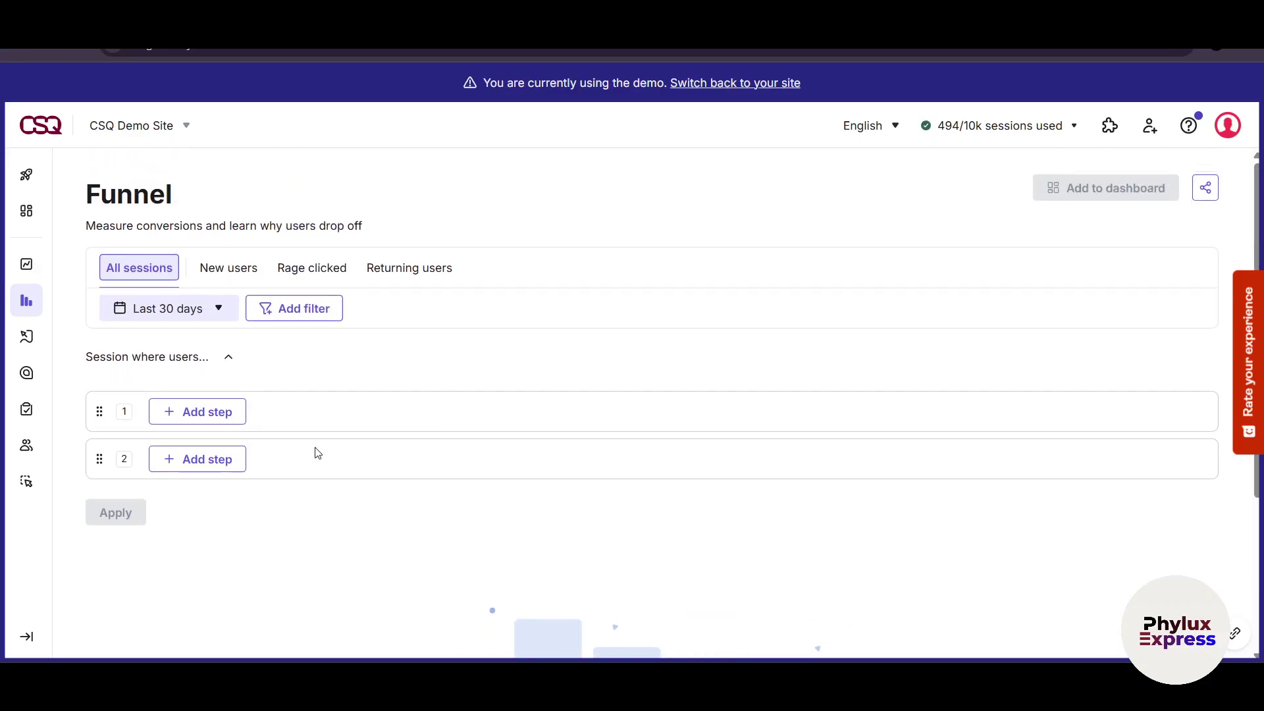
Add the first funnel step for a page URL that matches exactly the suggested cs-test-01.qtcsq.net/index.php address including its query.
left_click(223, 412)
scroll(536, 392, "down", 1)
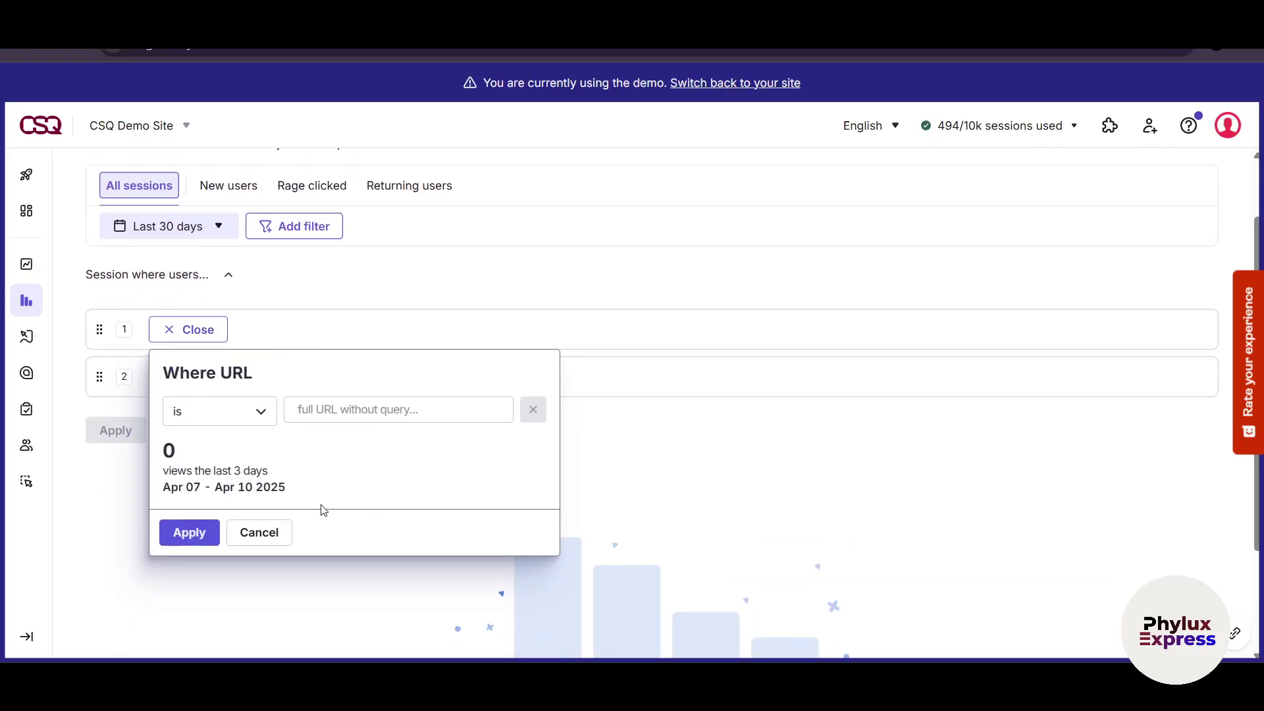
left_click(259, 414)
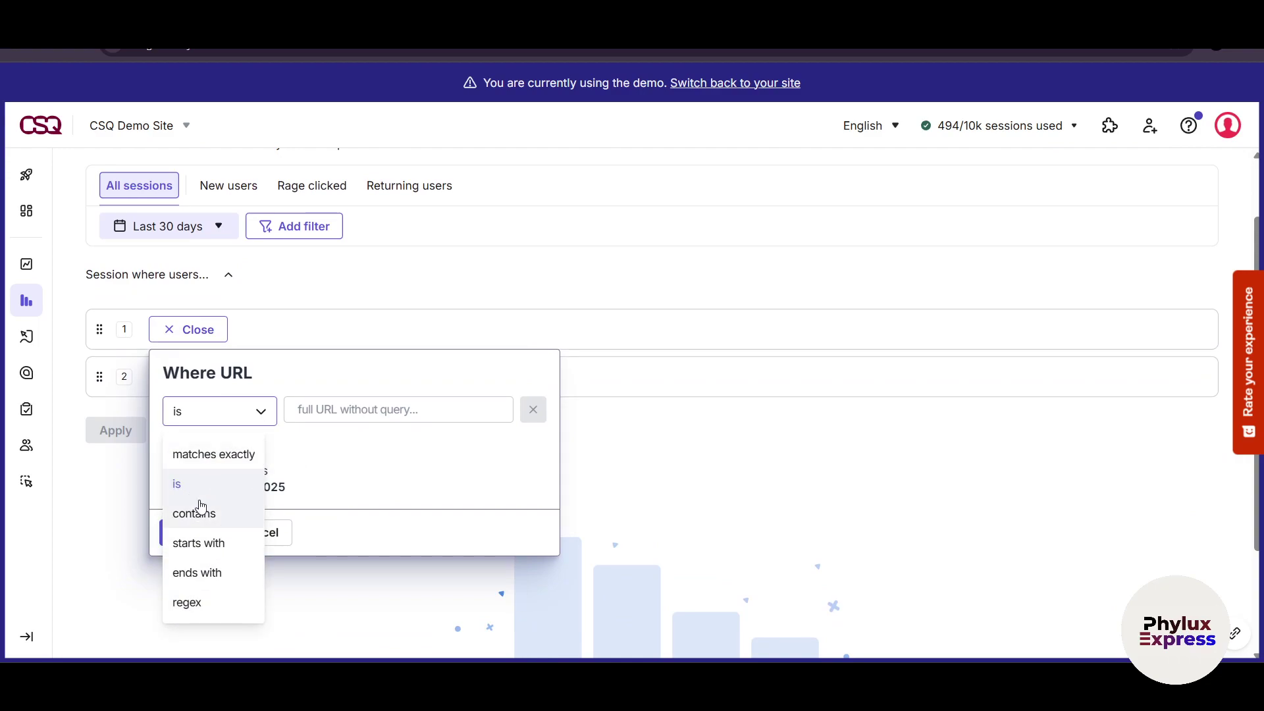
left_click(221, 468)
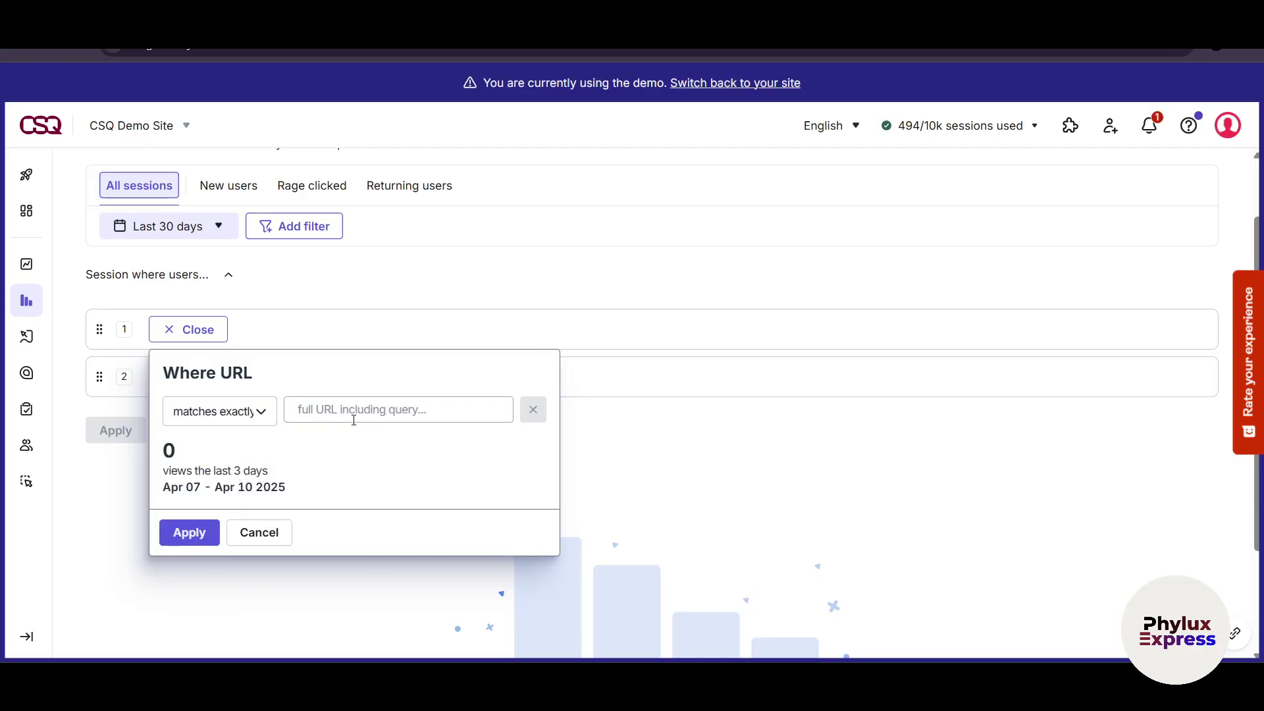
left_click(353, 414)
left_click(754, 409)
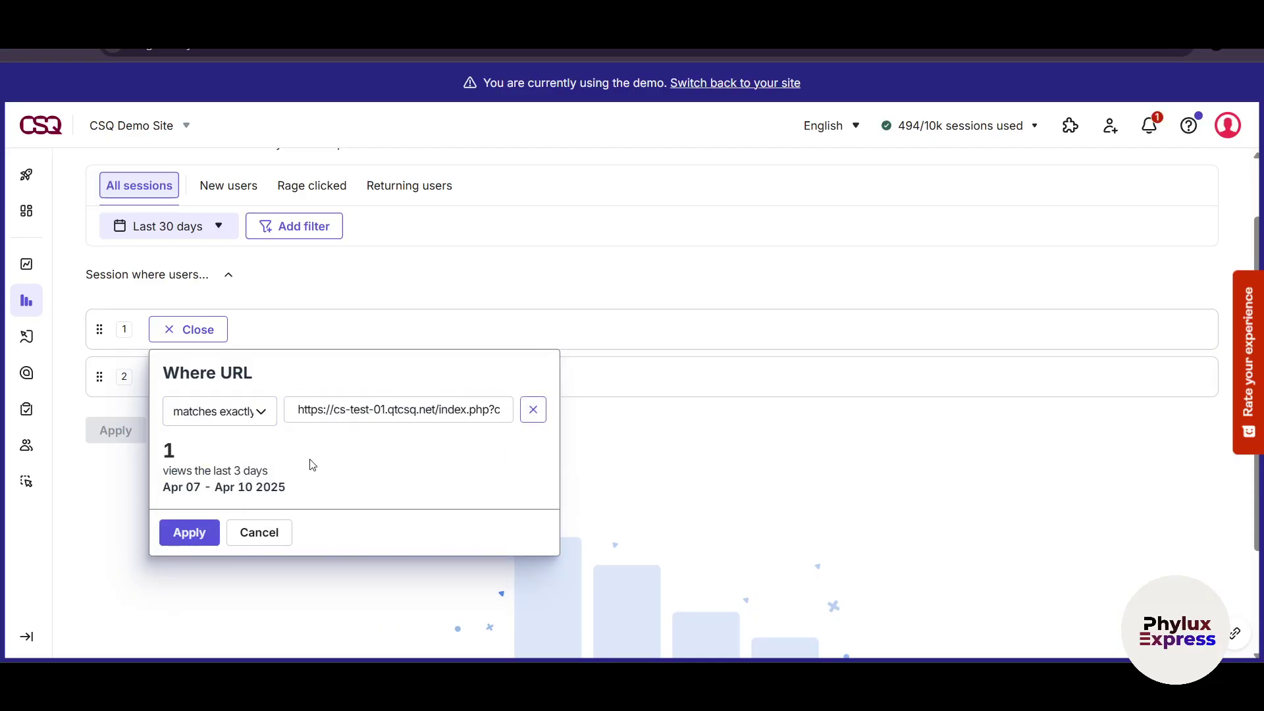
left_click(188, 532)
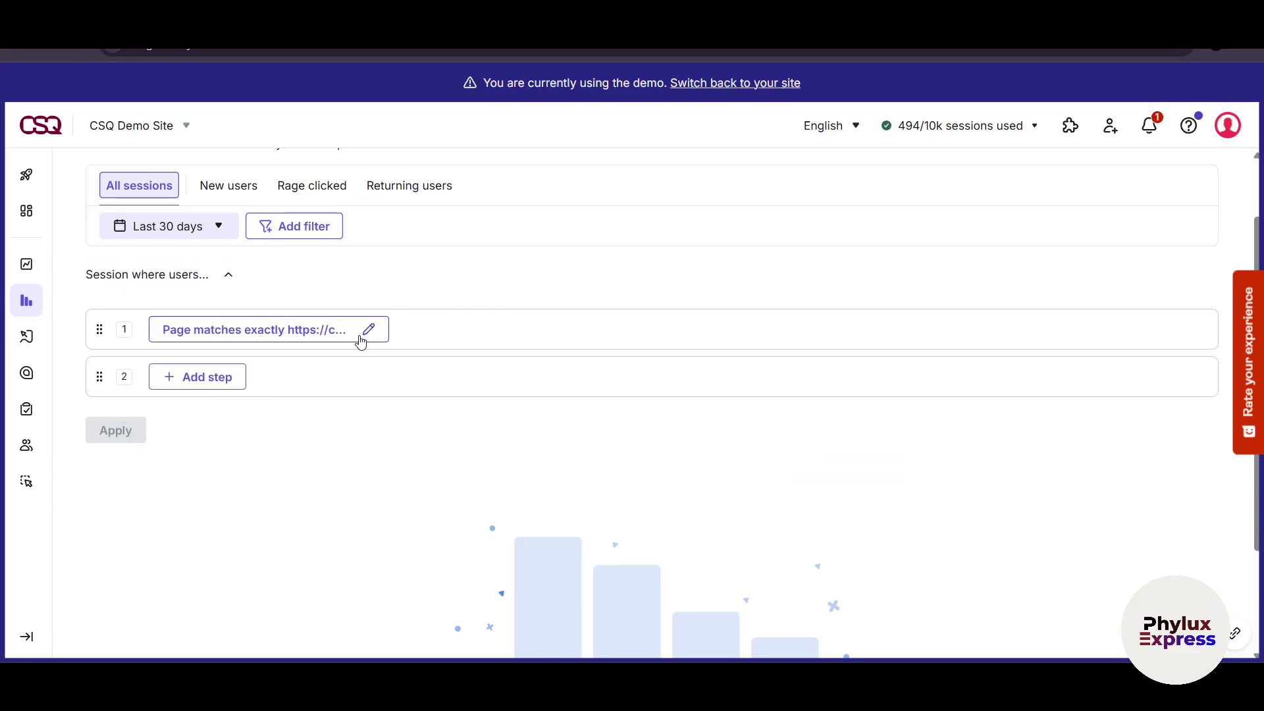
scroll(443, 477, "down", 3)
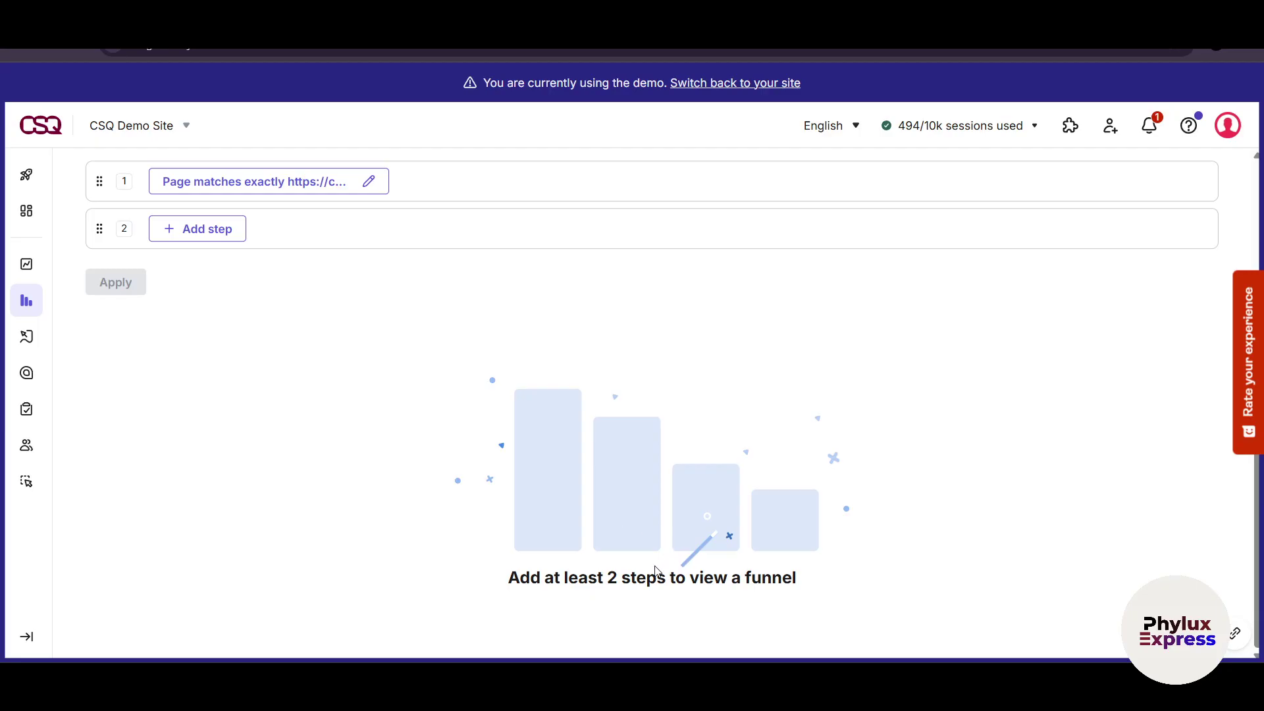
scroll(651, 584, "up", 5)
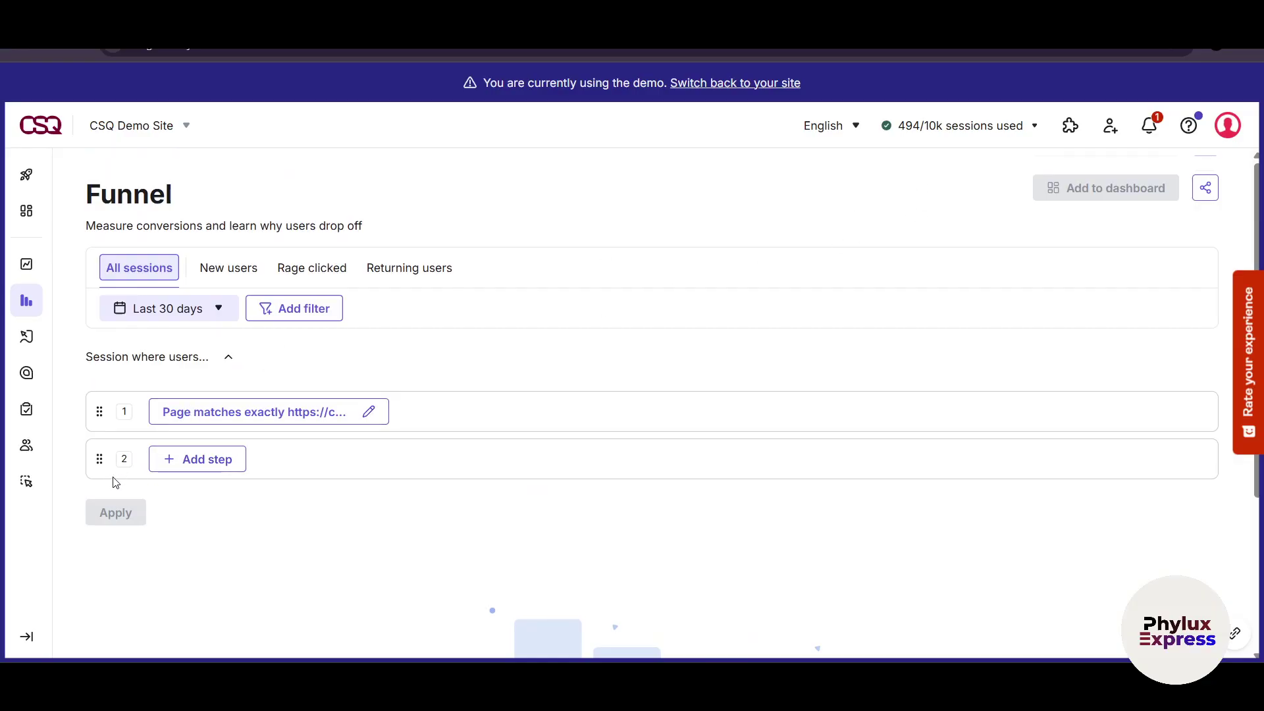
left_click(198, 461)
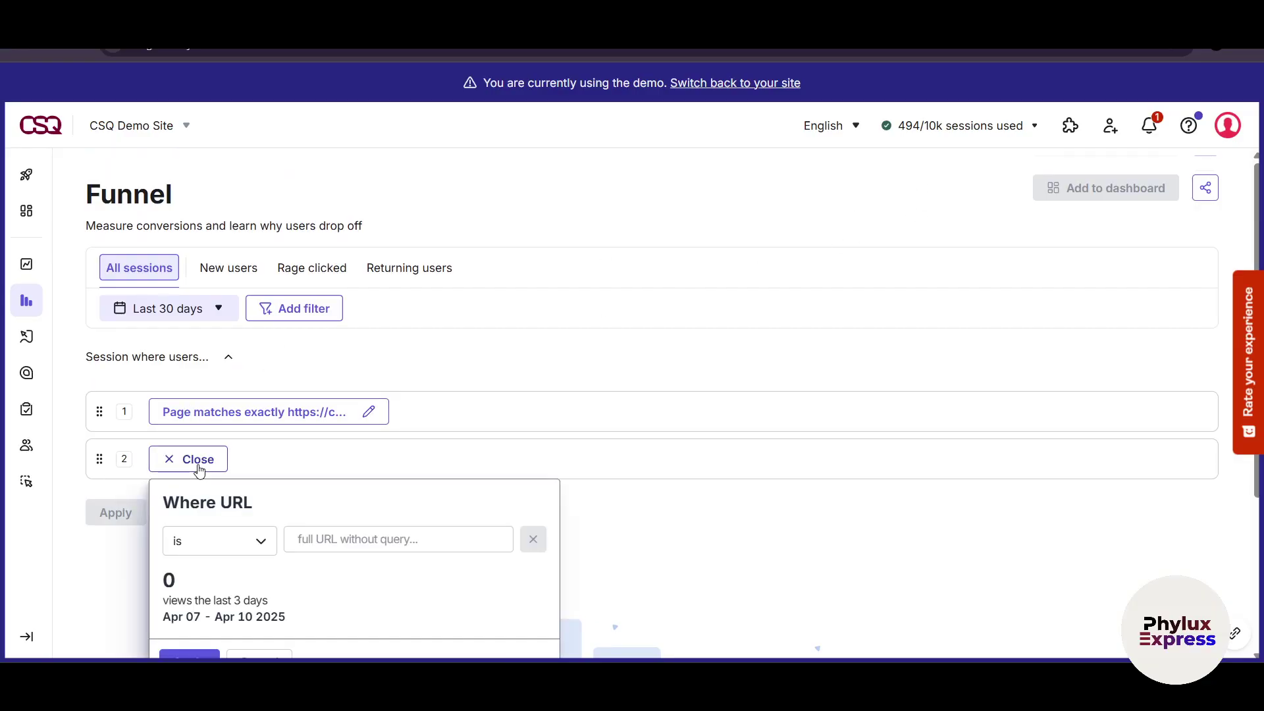
left_click(221, 550)
left_click(214, 352)
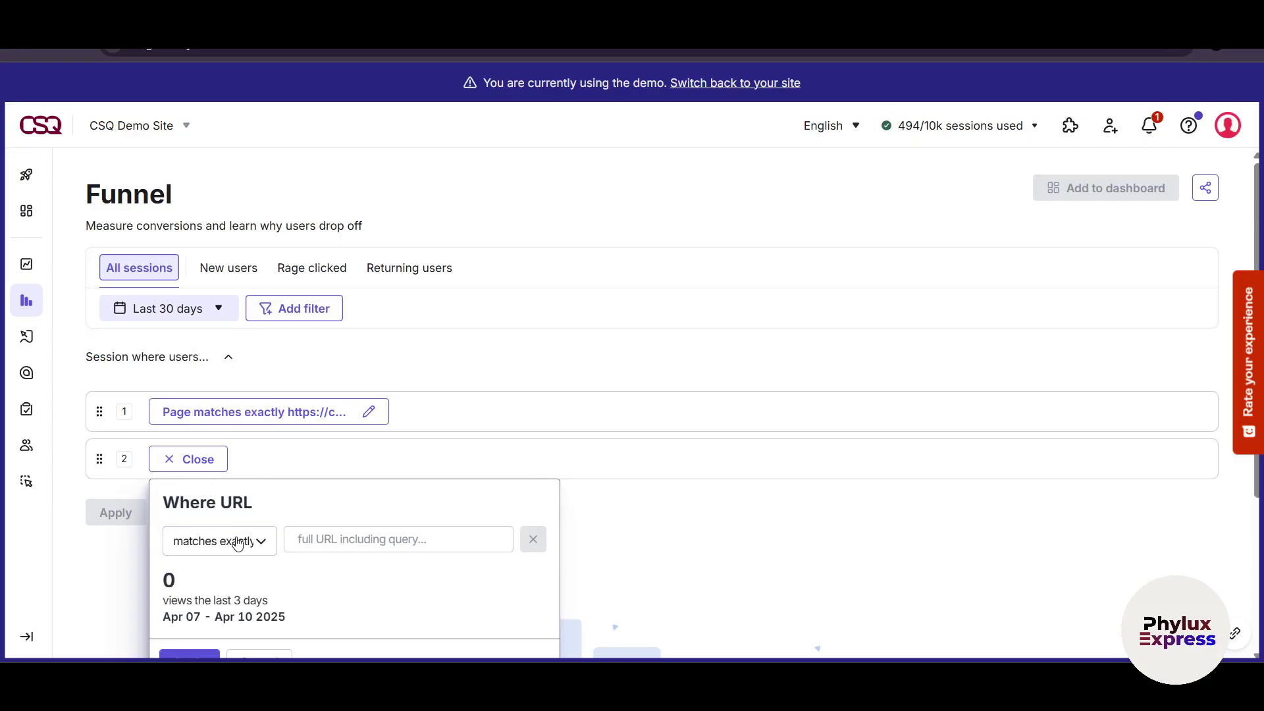
left_click(237, 550)
left_click(175, 378)
left_click(342, 545)
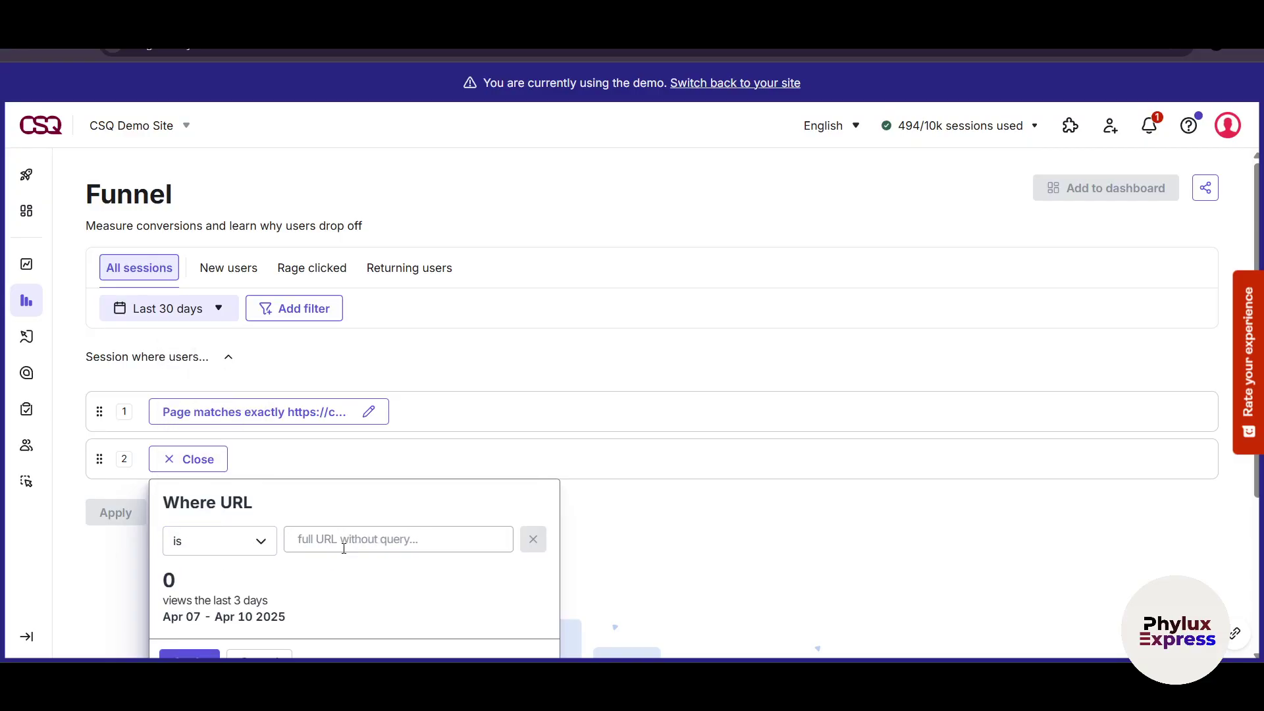
left_click(701, 561)
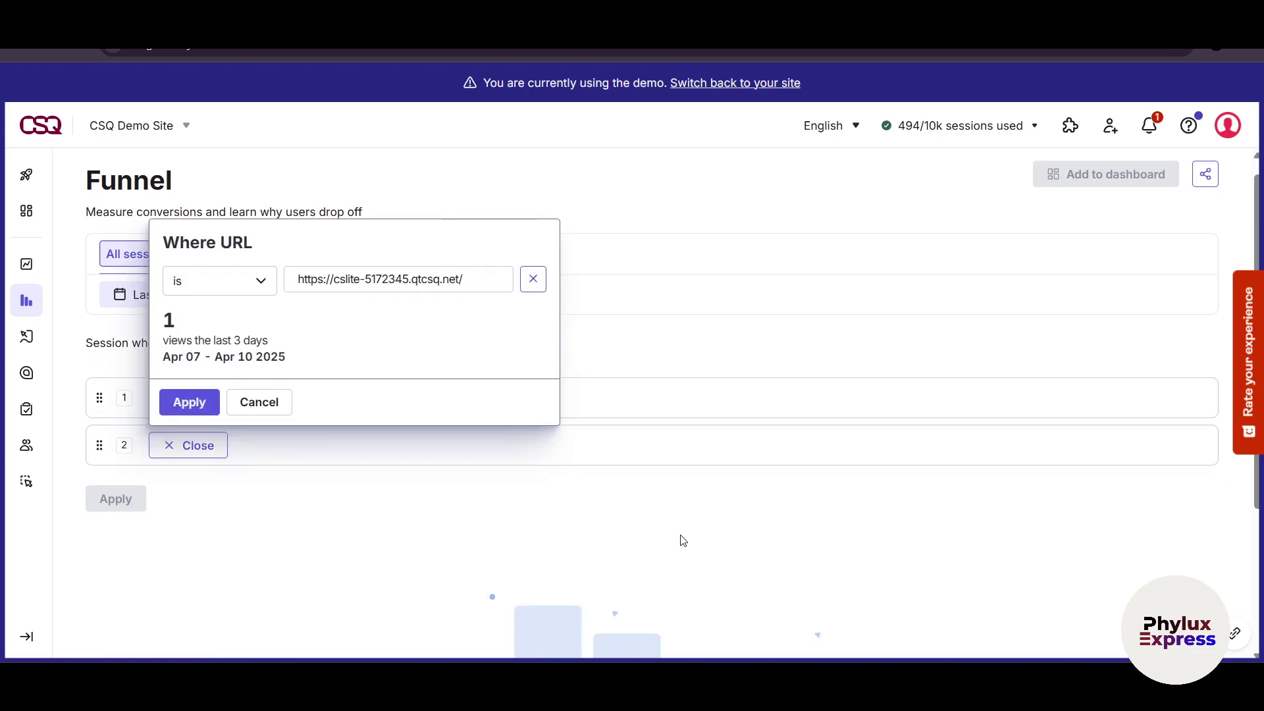
scroll(680, 536, "down", 2)
left_click(175, 497)
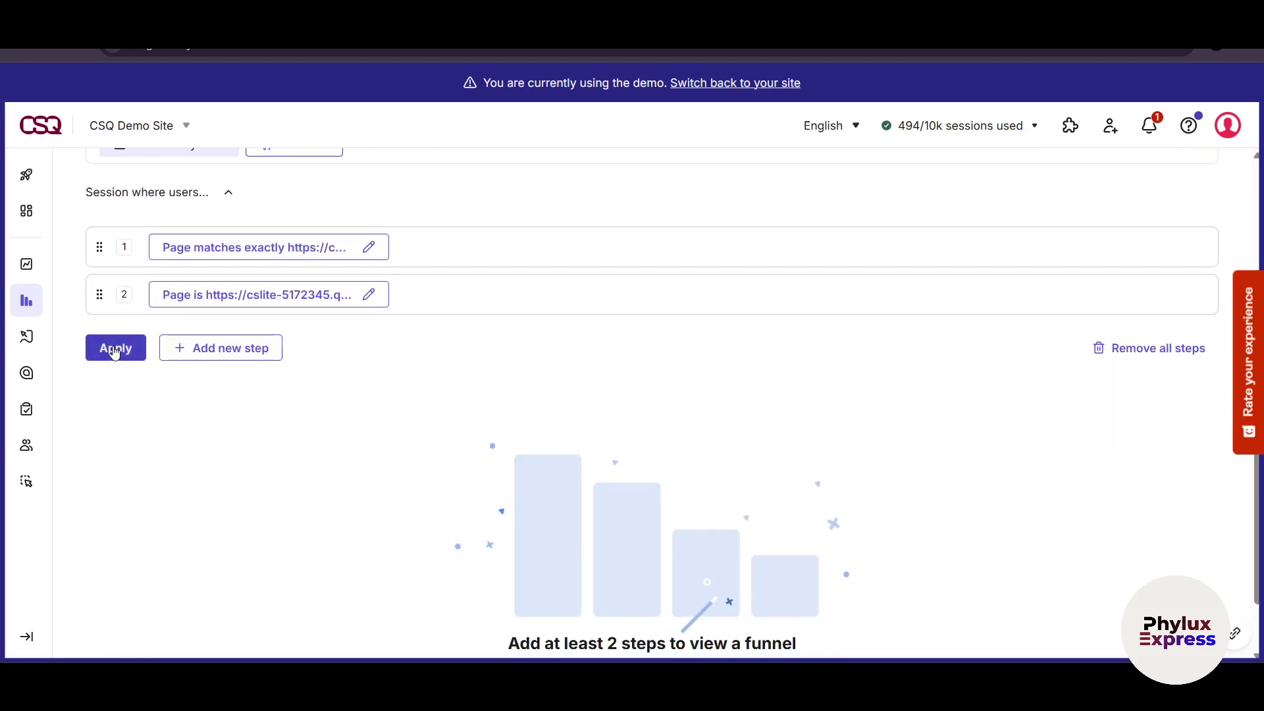
Apply the two-step funnel and examine its conversion chart and the per-step drop-off table.
left_click(113, 347)
scroll(342, 457, "down", 2)
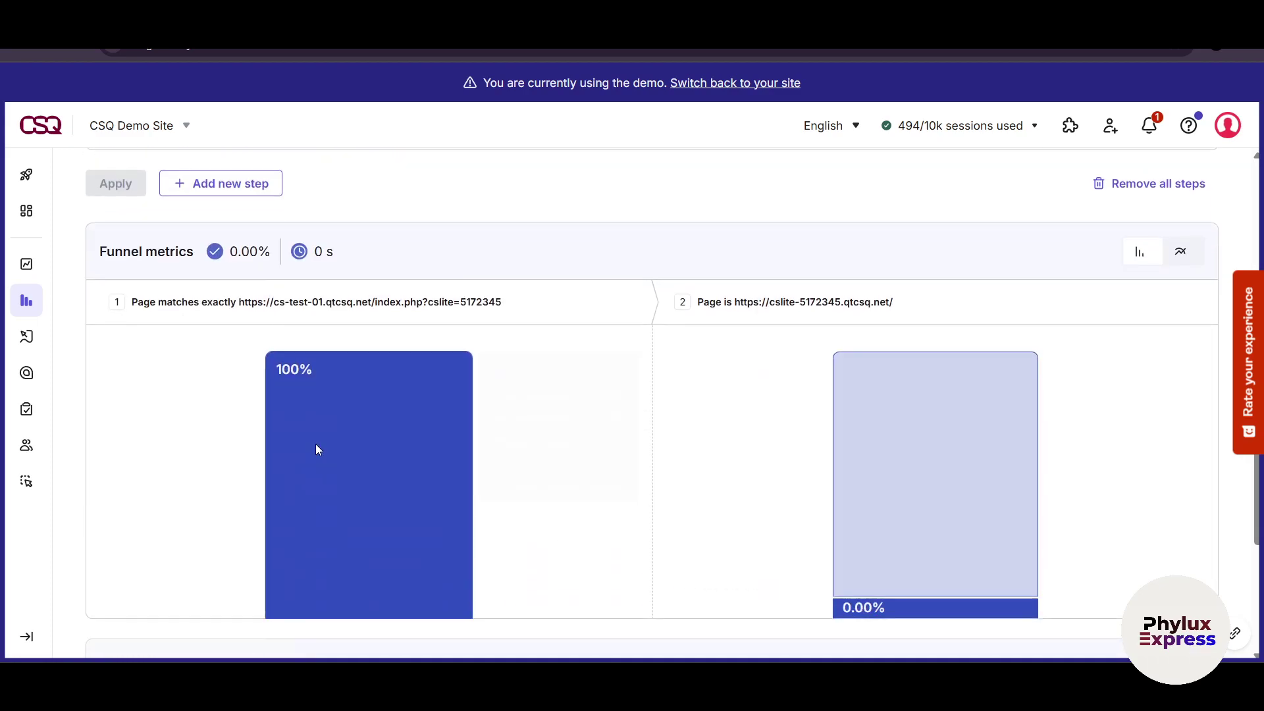
scroll(133, 321, "down", 2)
scroll(777, 395, "down", 1)
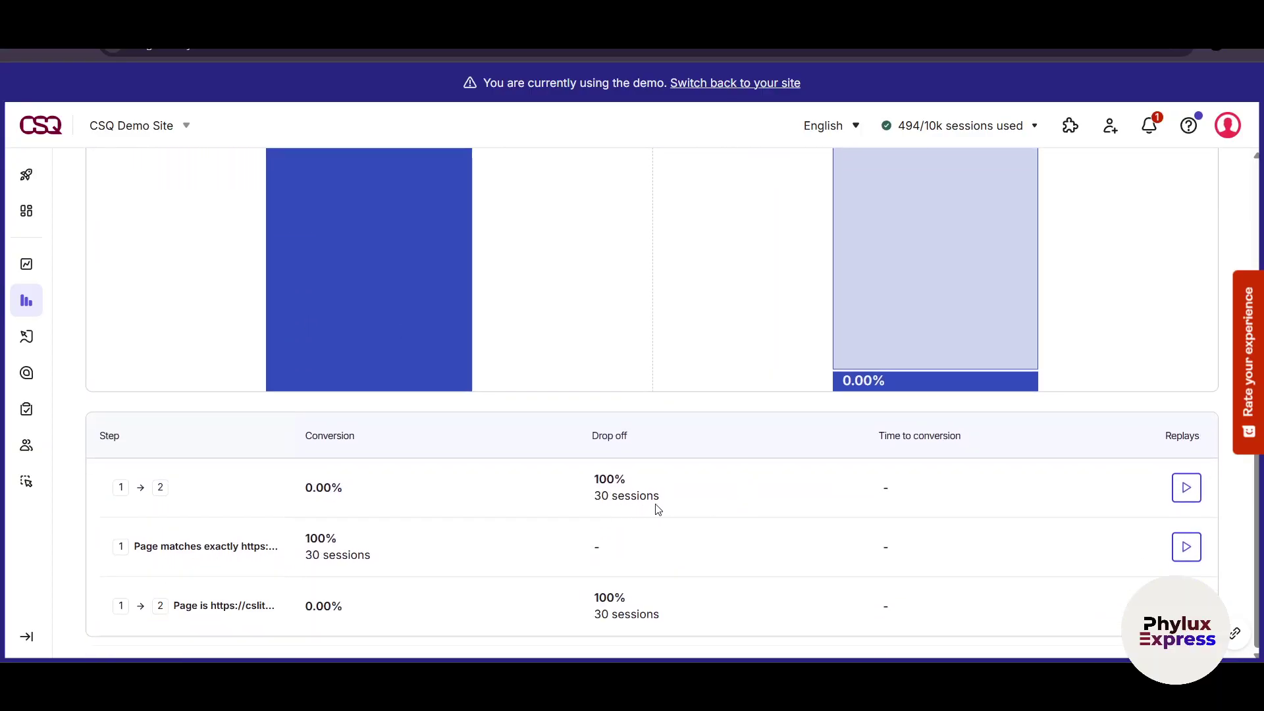
Try to view the replays of converted sessions for the funnel's step 1 to step 2 transition, and close the replay player.
left_click(1187, 487)
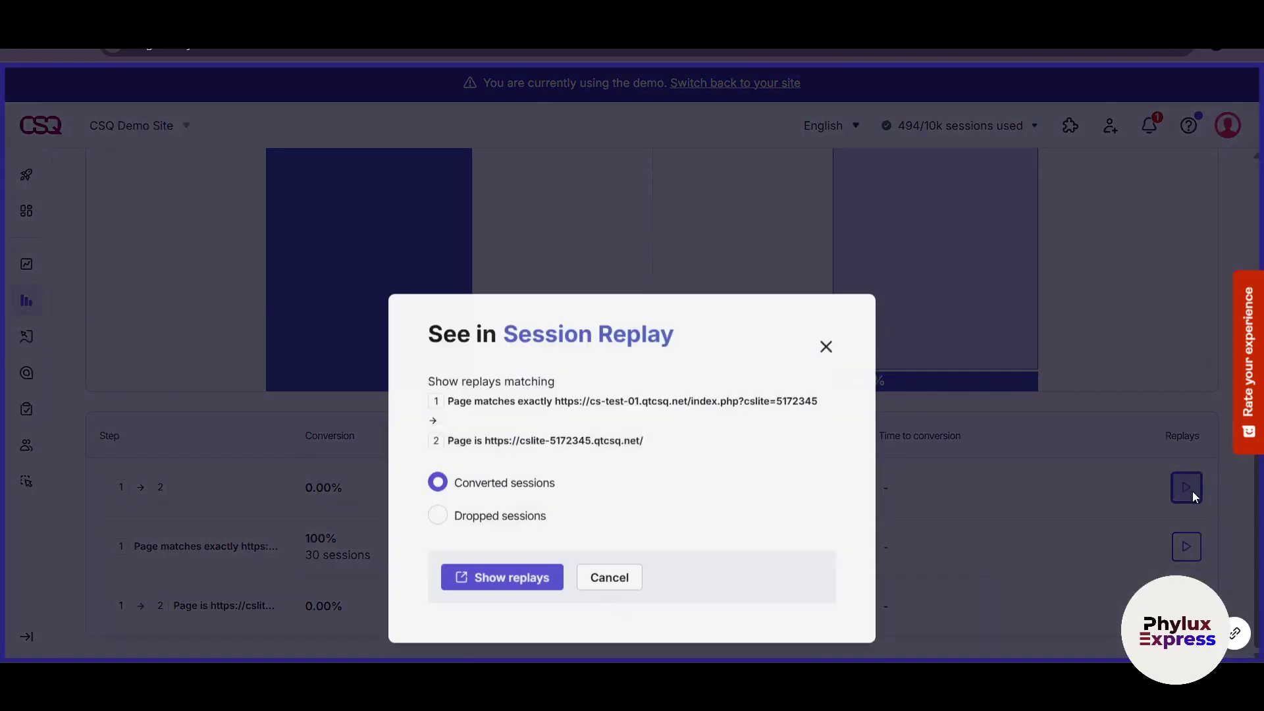
left_click(492, 469)
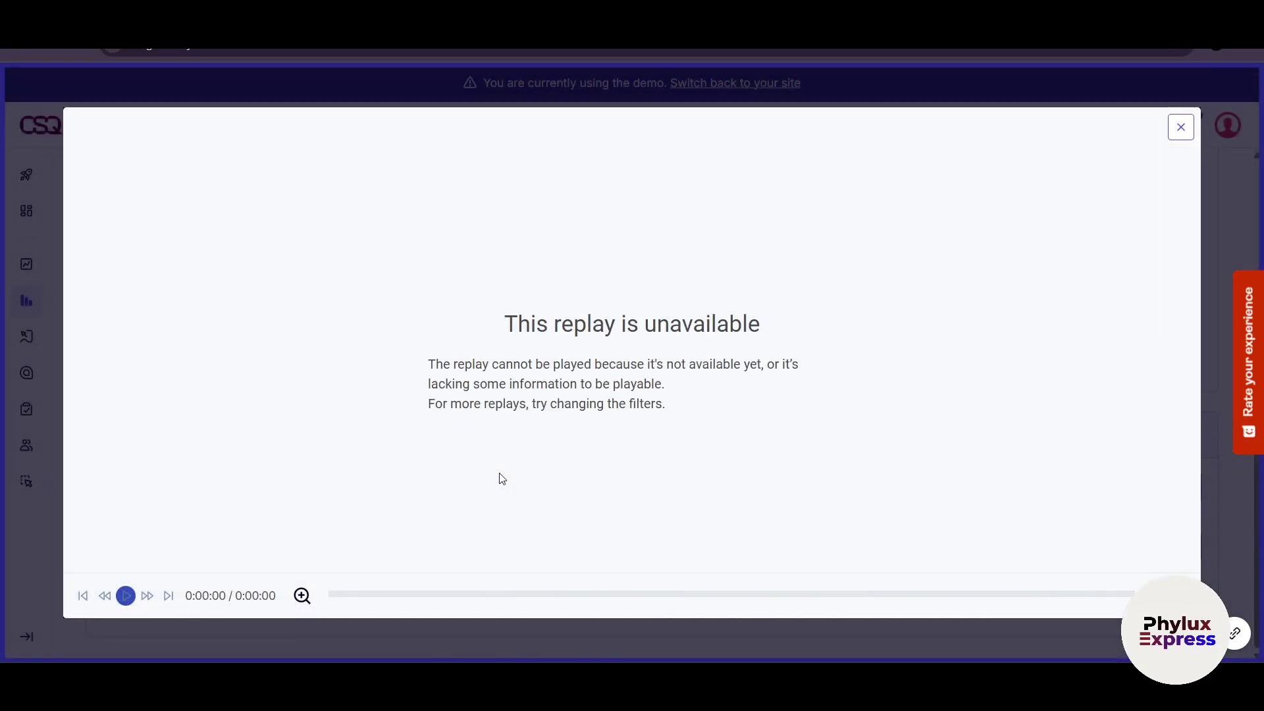
left_click_drag(550, 364, 758, 366)
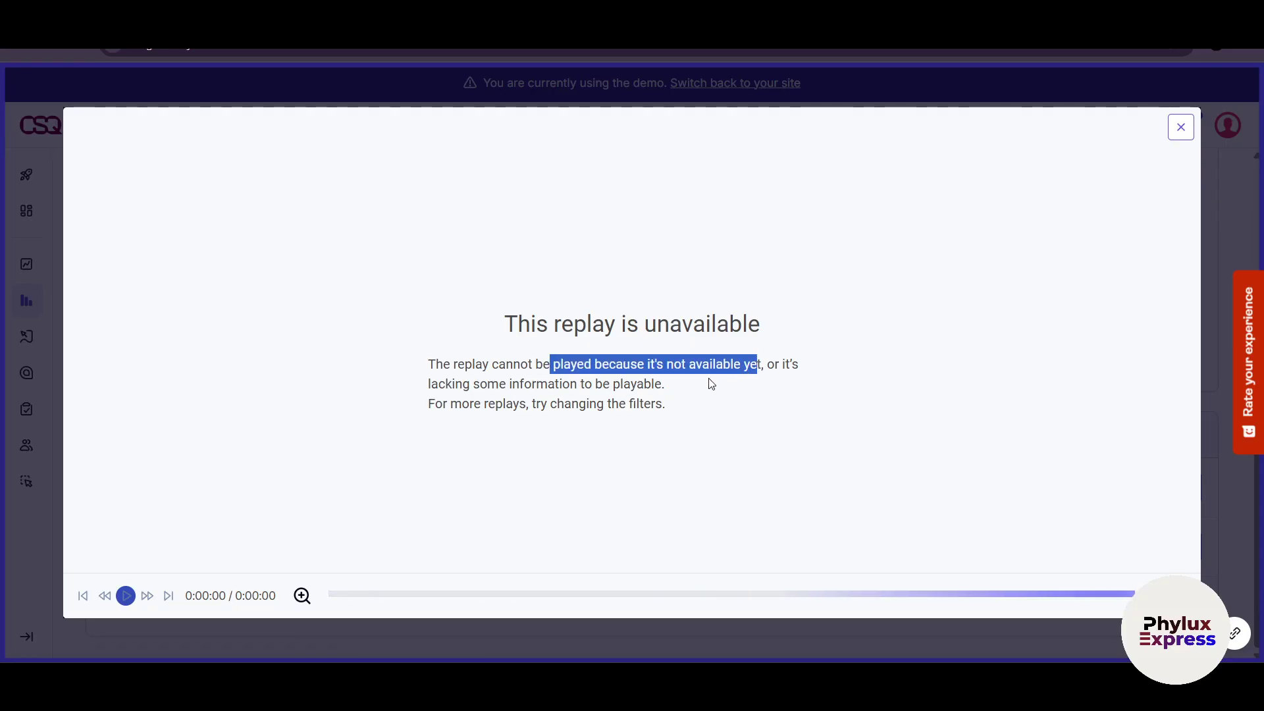
left_click(1182, 140)
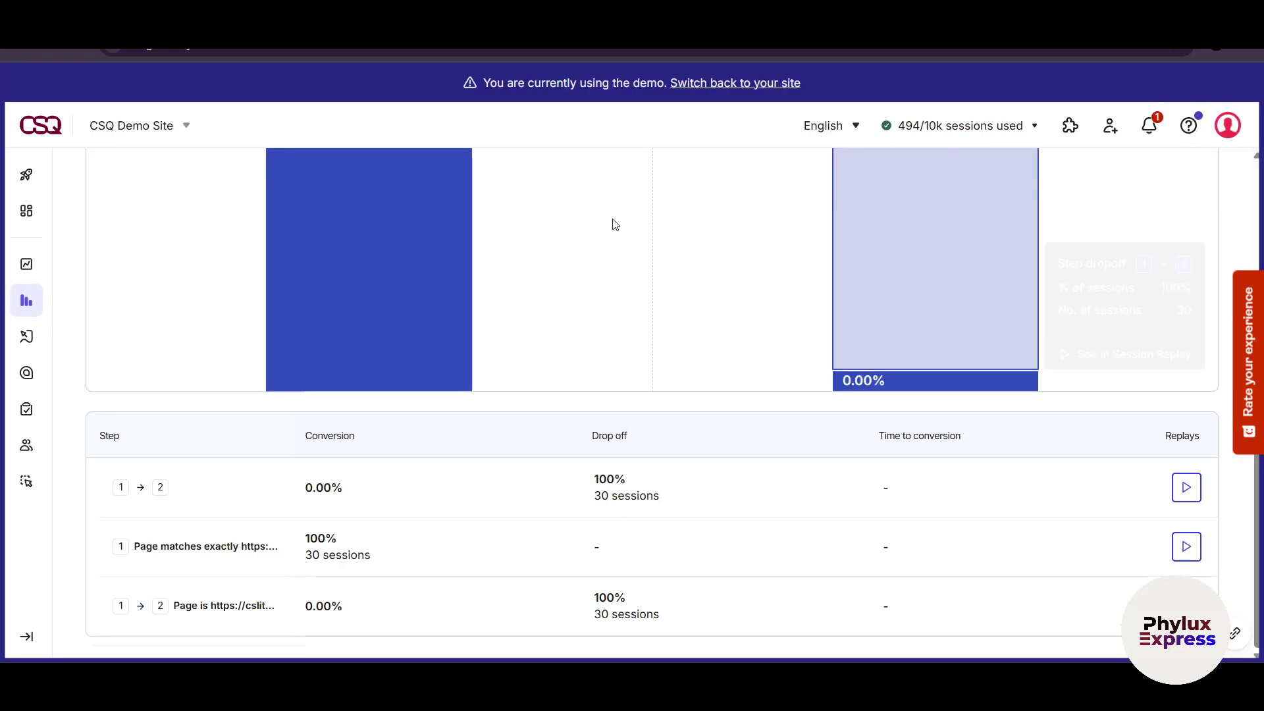
Open the Session Replay list for the last 30 days, and start and dismiss its guide.
left_click(30, 339)
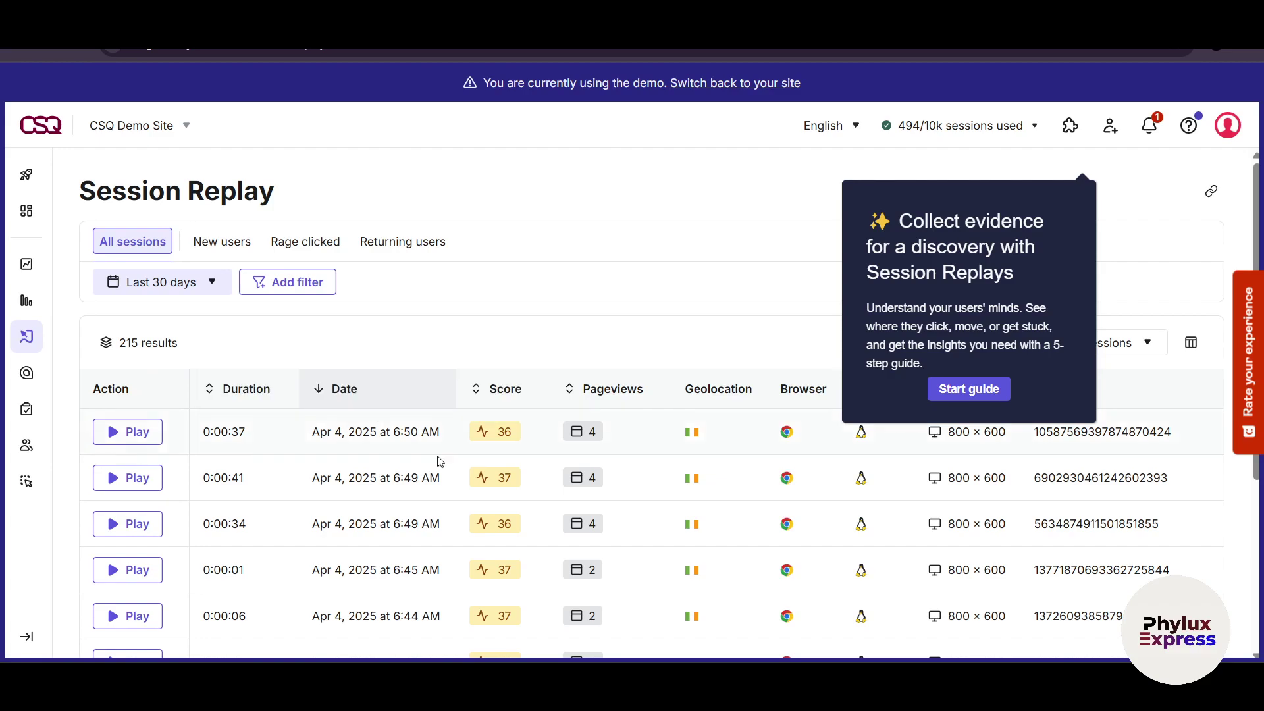
scroll(545, 466, "down", 1)
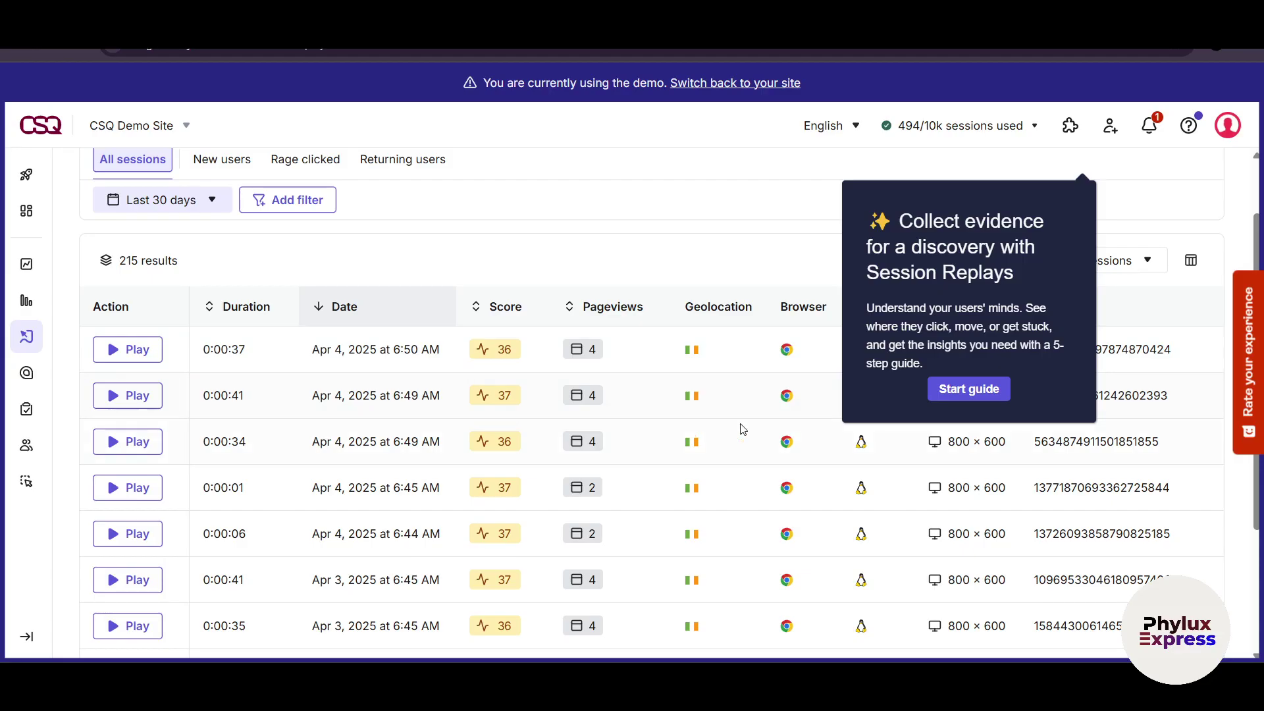
left_click(964, 388)
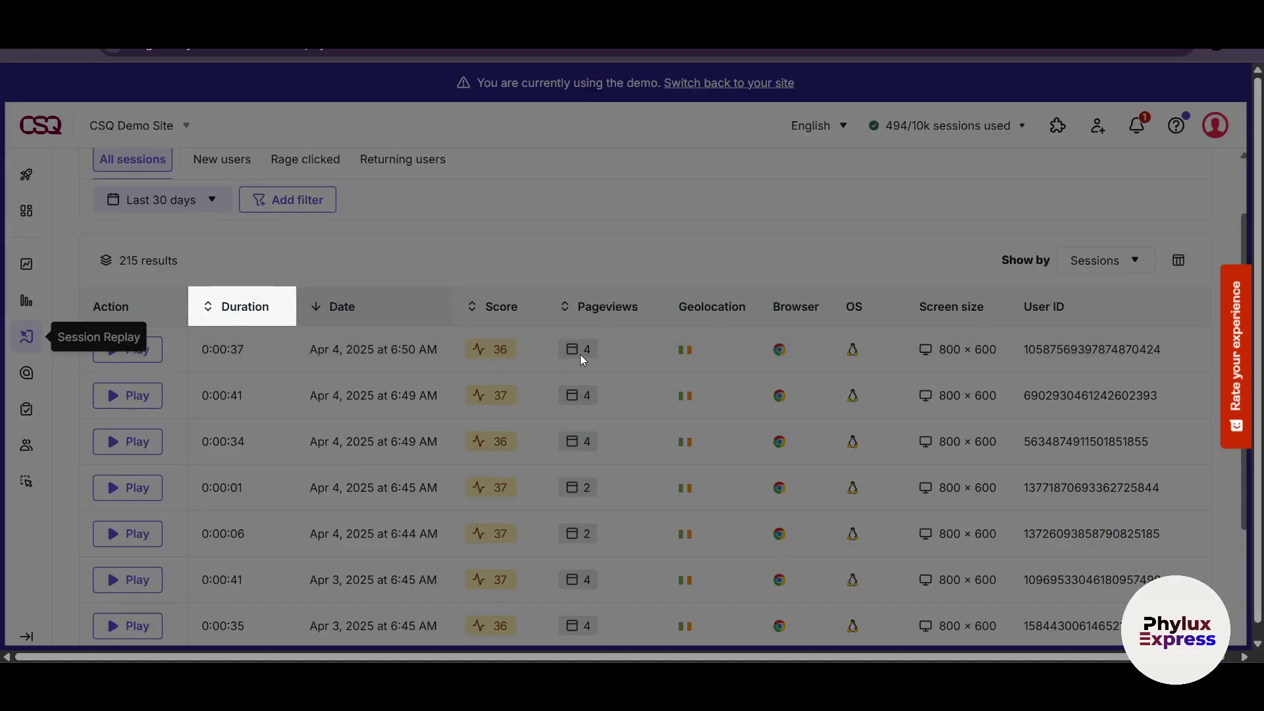
left_click(475, 355)
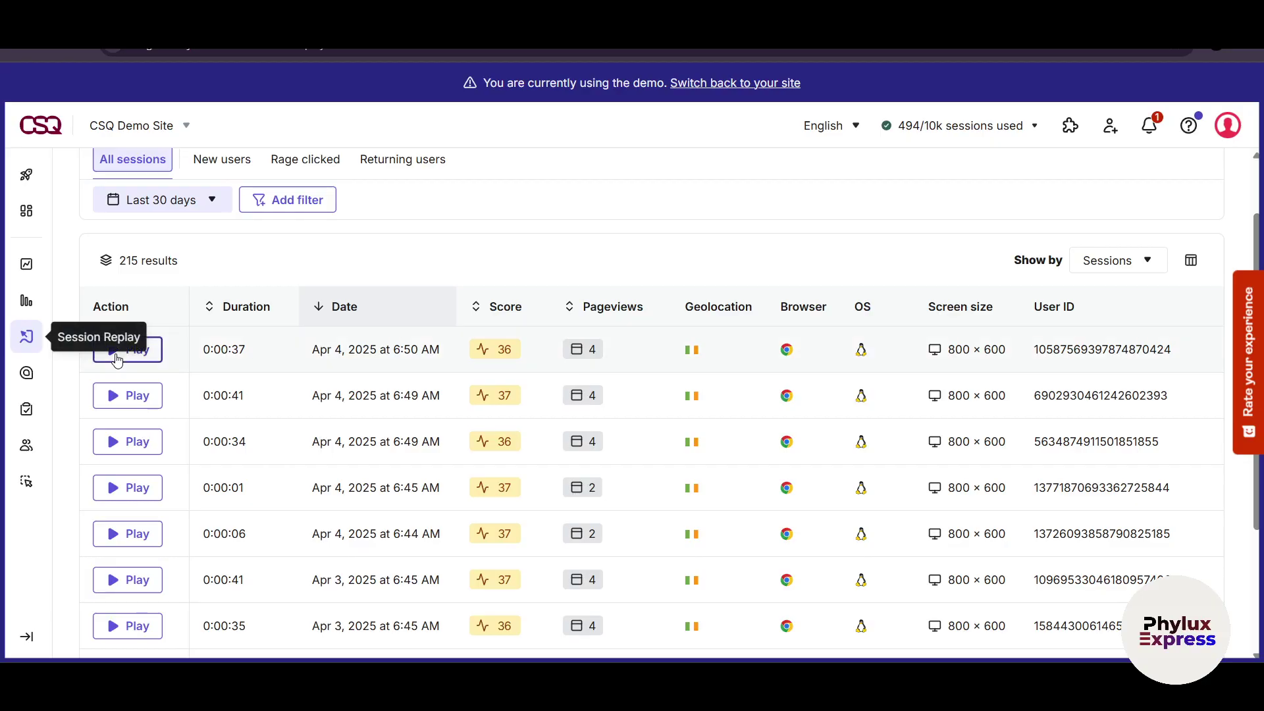
Play the first recorded session in the list, close the player and look over the remaining sessions.
left_click(117, 360)
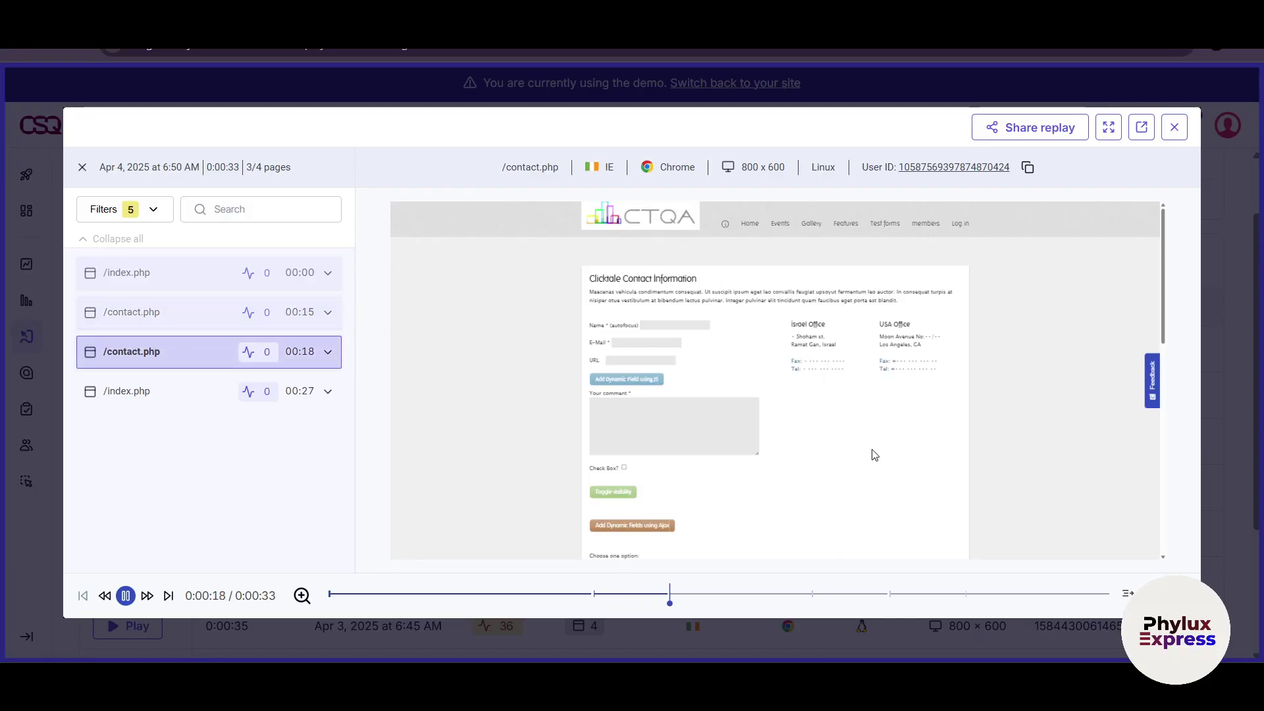
mouse_move(147, 355)
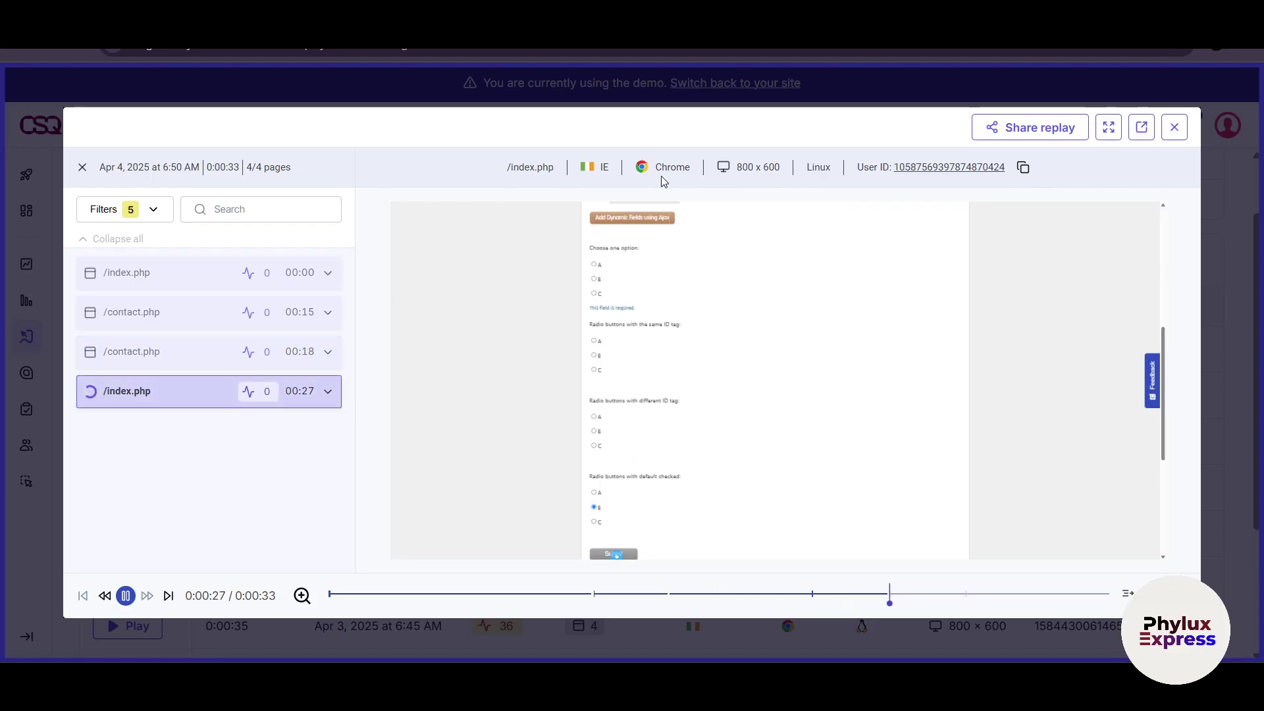
left_click(1174, 127)
scroll(196, 498, "down", 3)
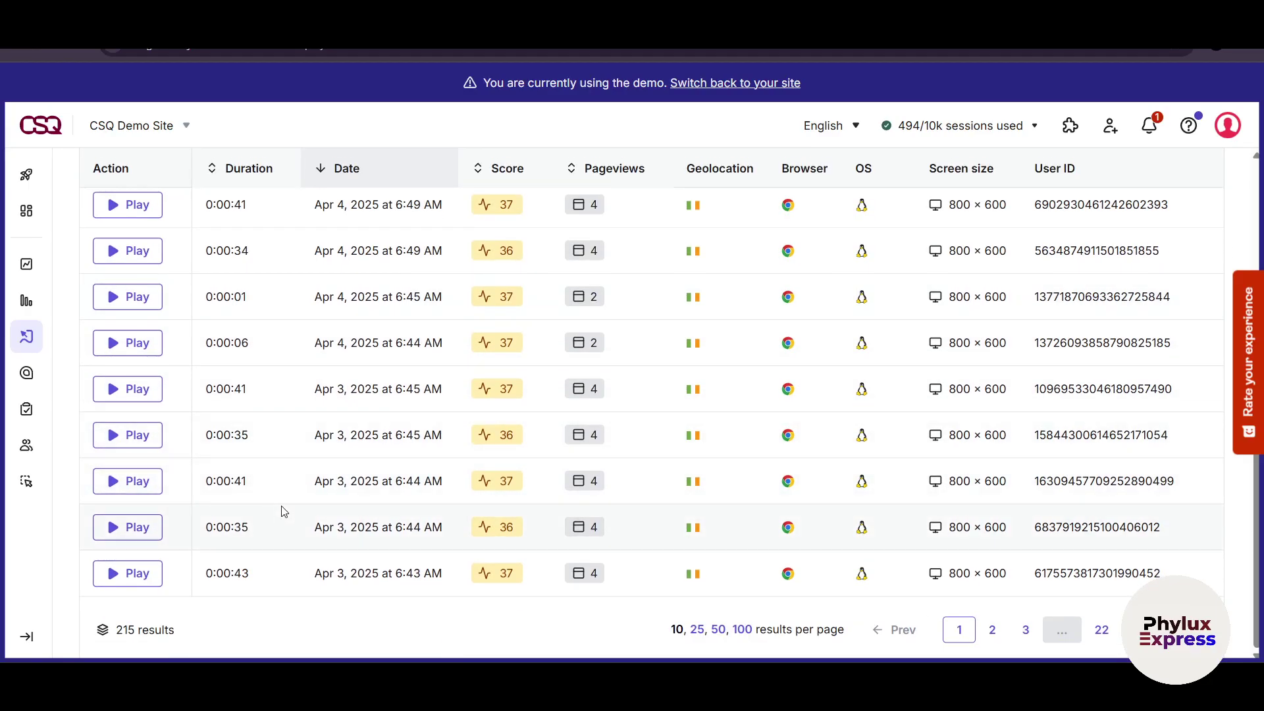
scroll(284, 511, "up", 3)
Open the saved Homepage heatmap and inspect the click data of the hotspot beside the banner image's right edge.
left_click(27, 372)
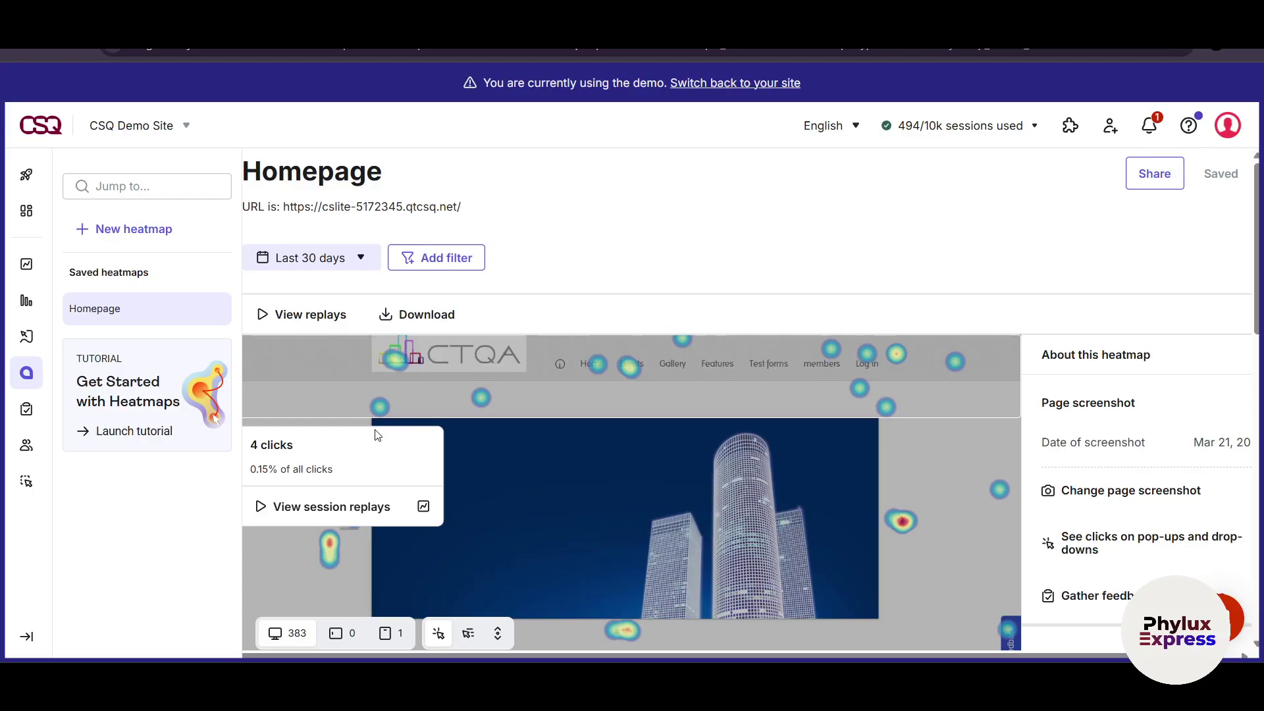
scroll(583, 435, "down", 3)
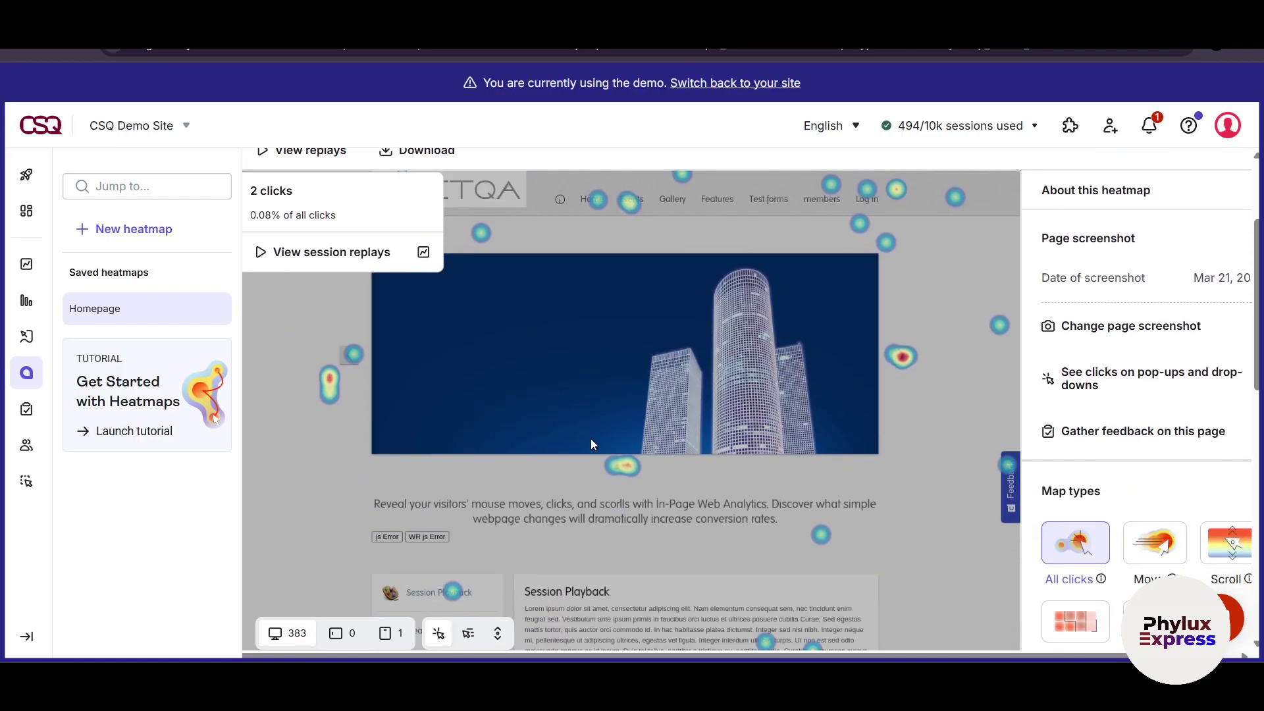
mouse_move(904, 359)
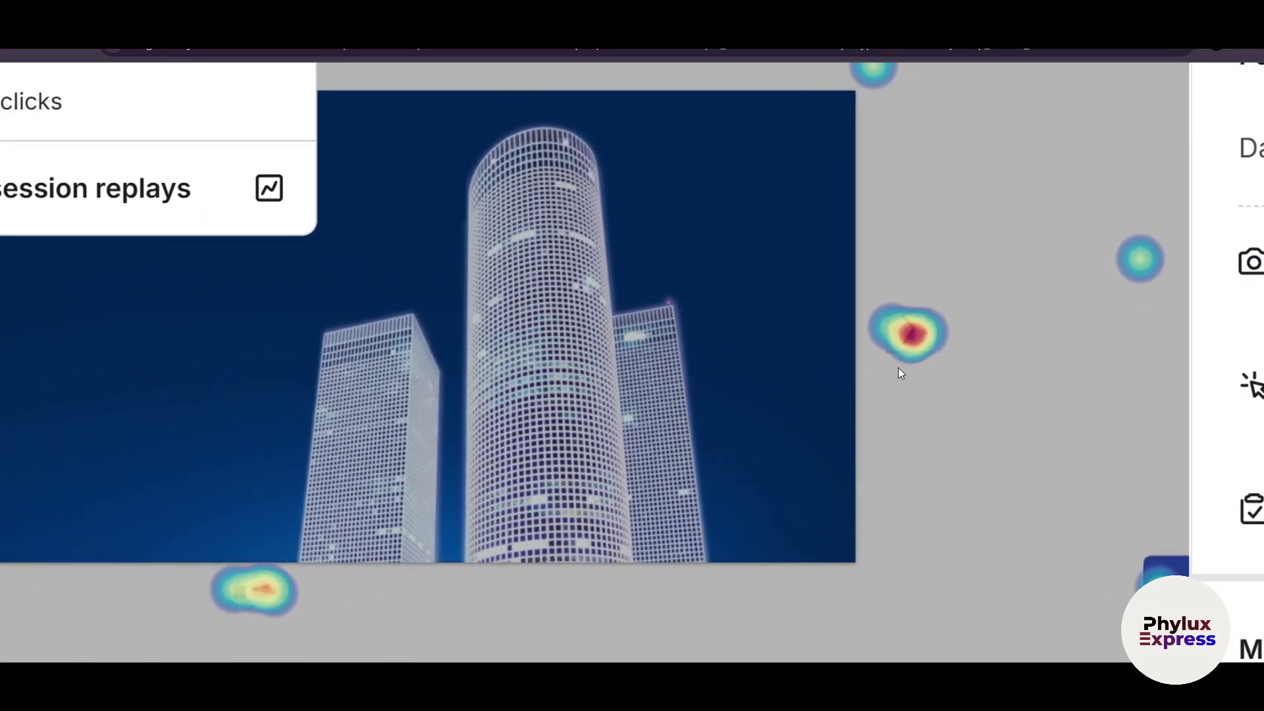
mouse_move(906, 357)
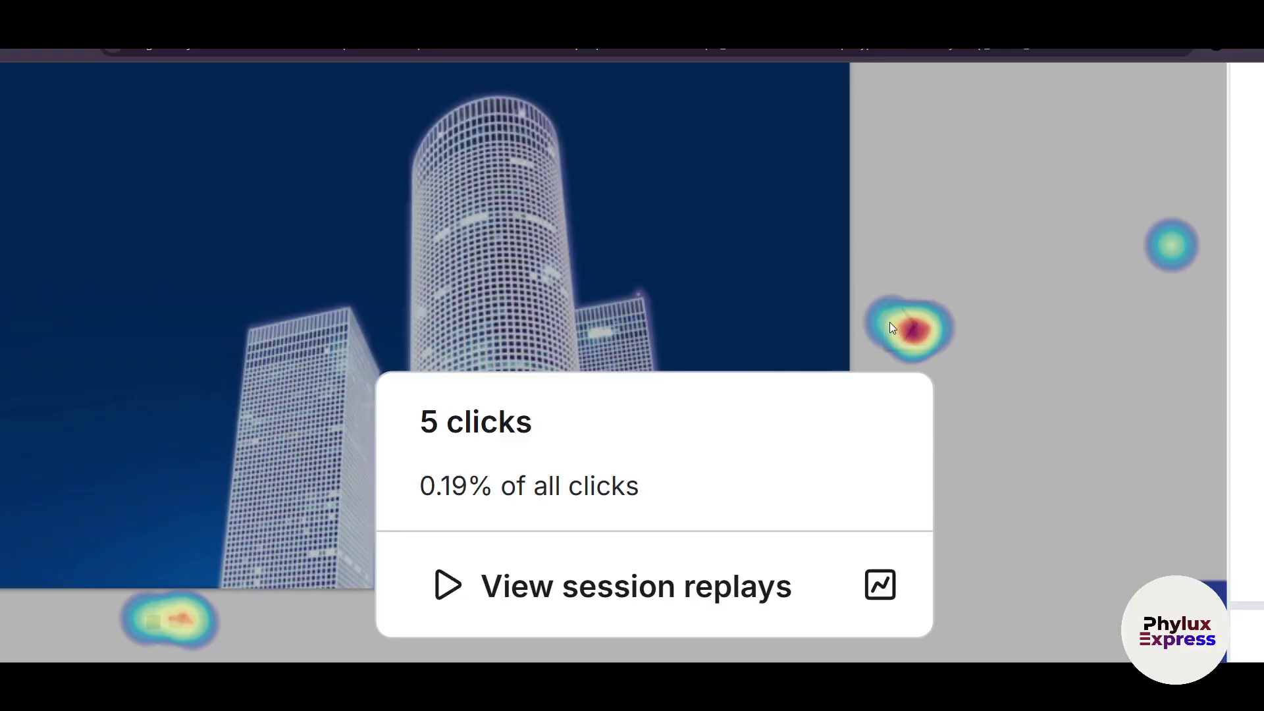
mouse_move(874, 321)
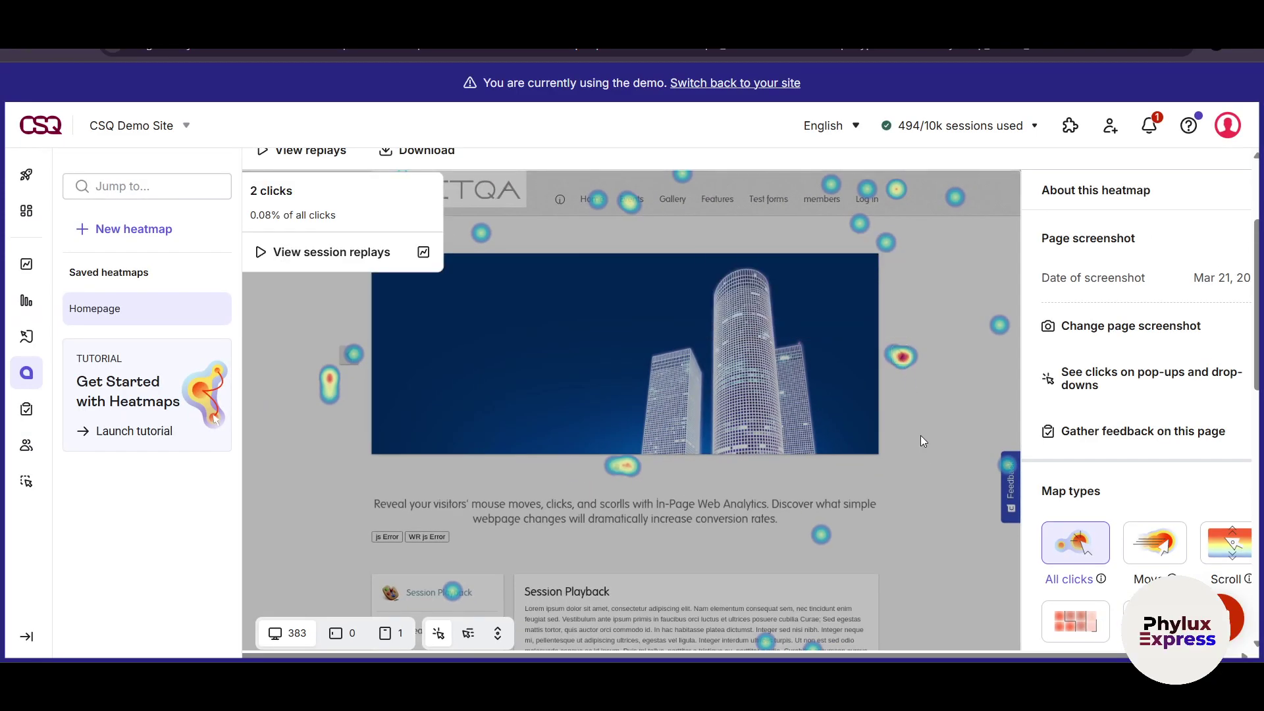
scroll(875, 326, "up", 2)
mouse_move(905, 441)
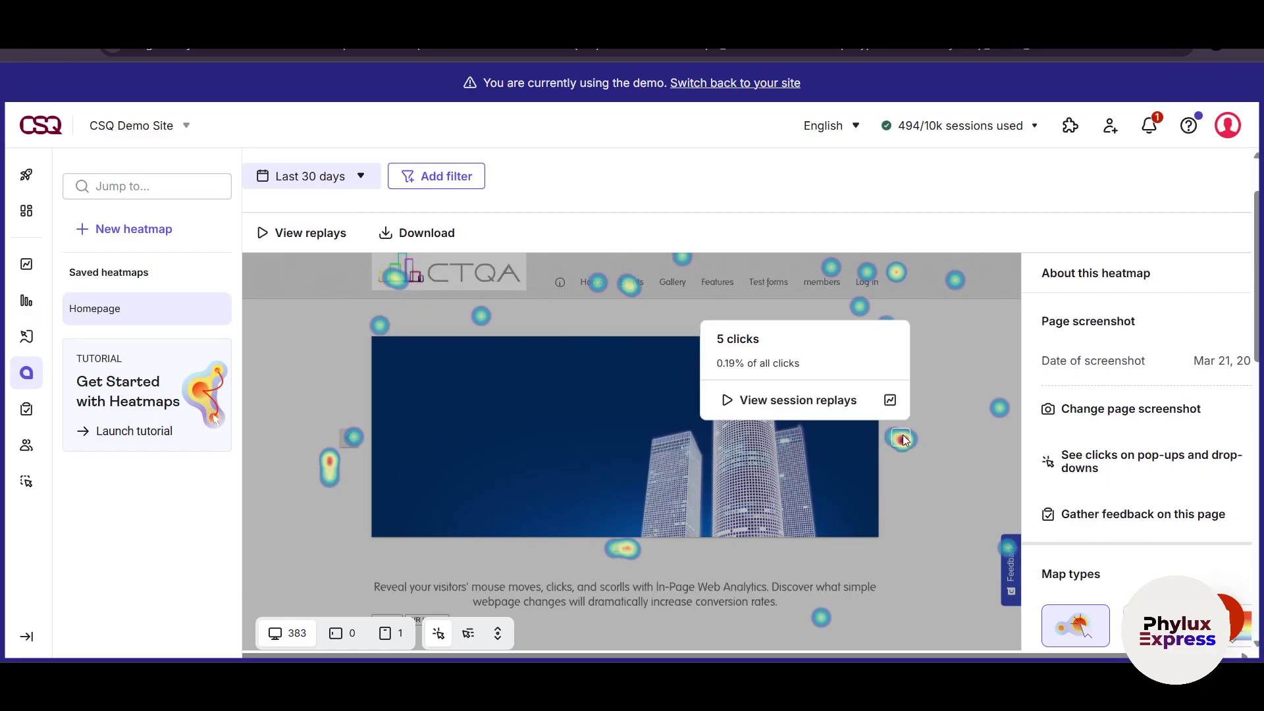
View the session replays behind that click hotspot and play the Mar 28, 2025 recording from its start.
left_click(813, 401)
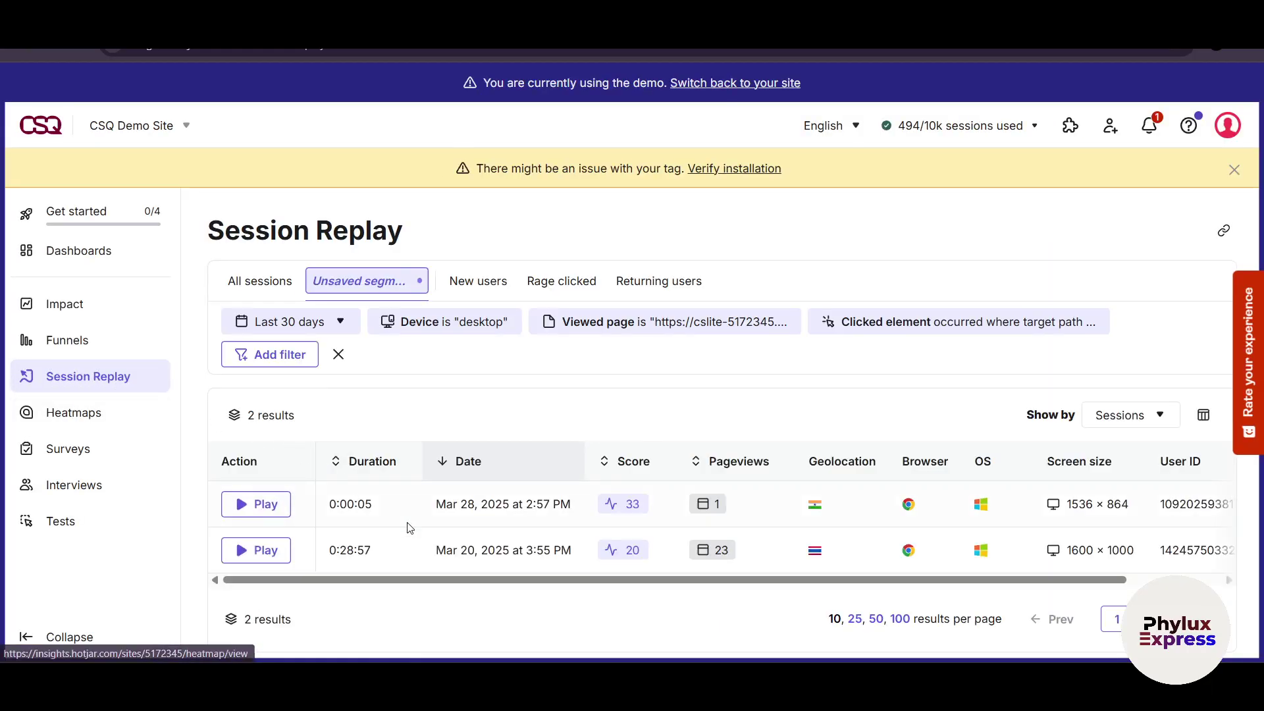
left_click(250, 511)
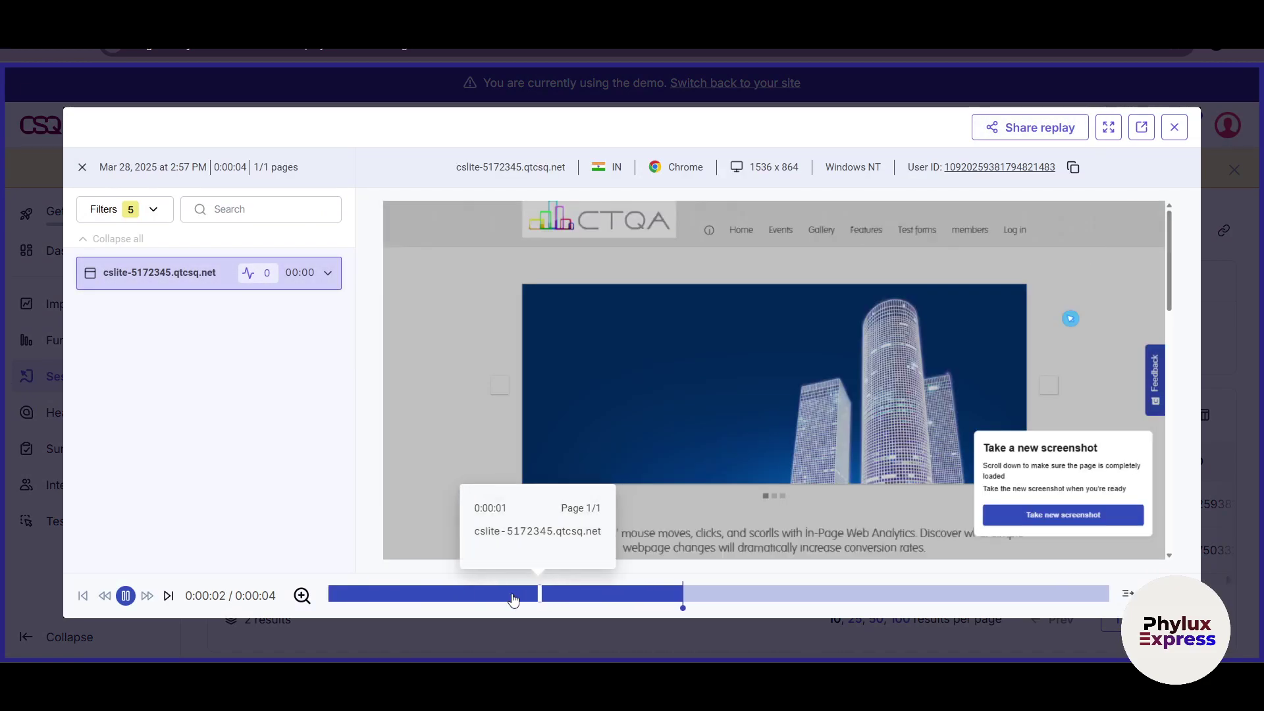
left_click(338, 596)
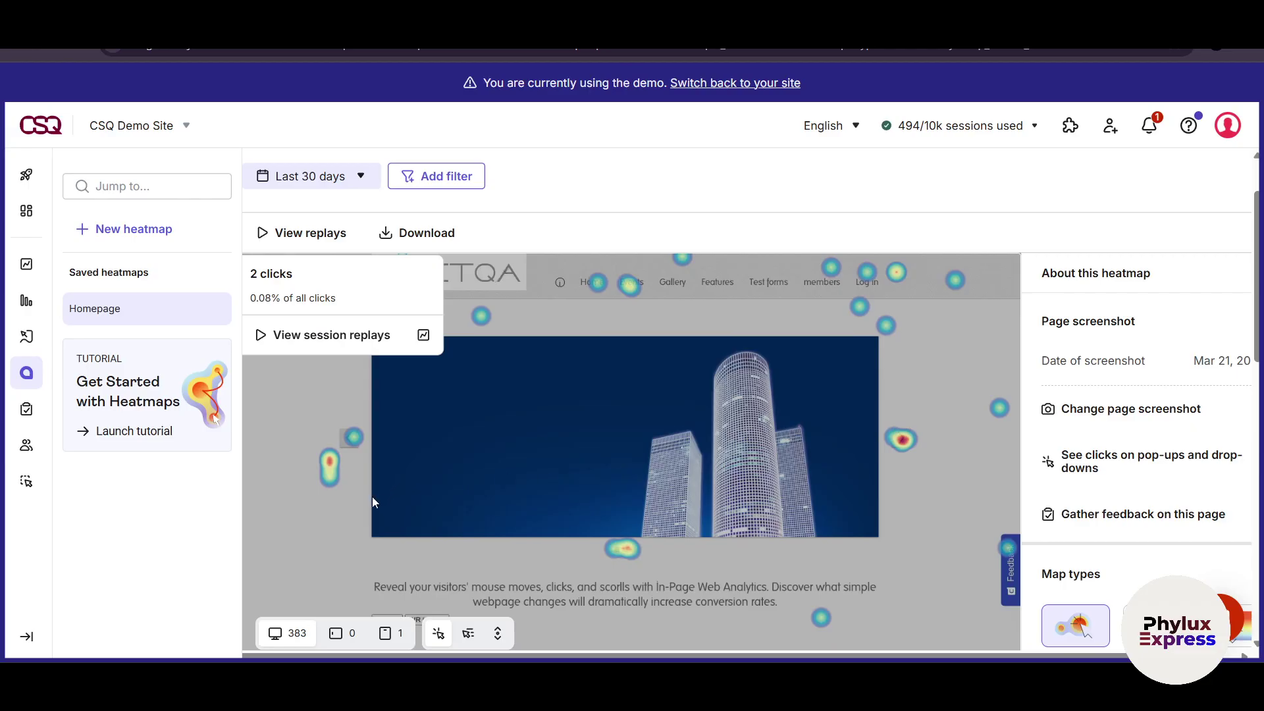
Examine the rest of the Homepage click heatmap, its map types and the hotspot just below the banner image.
scroll(373, 498, "down", 6)
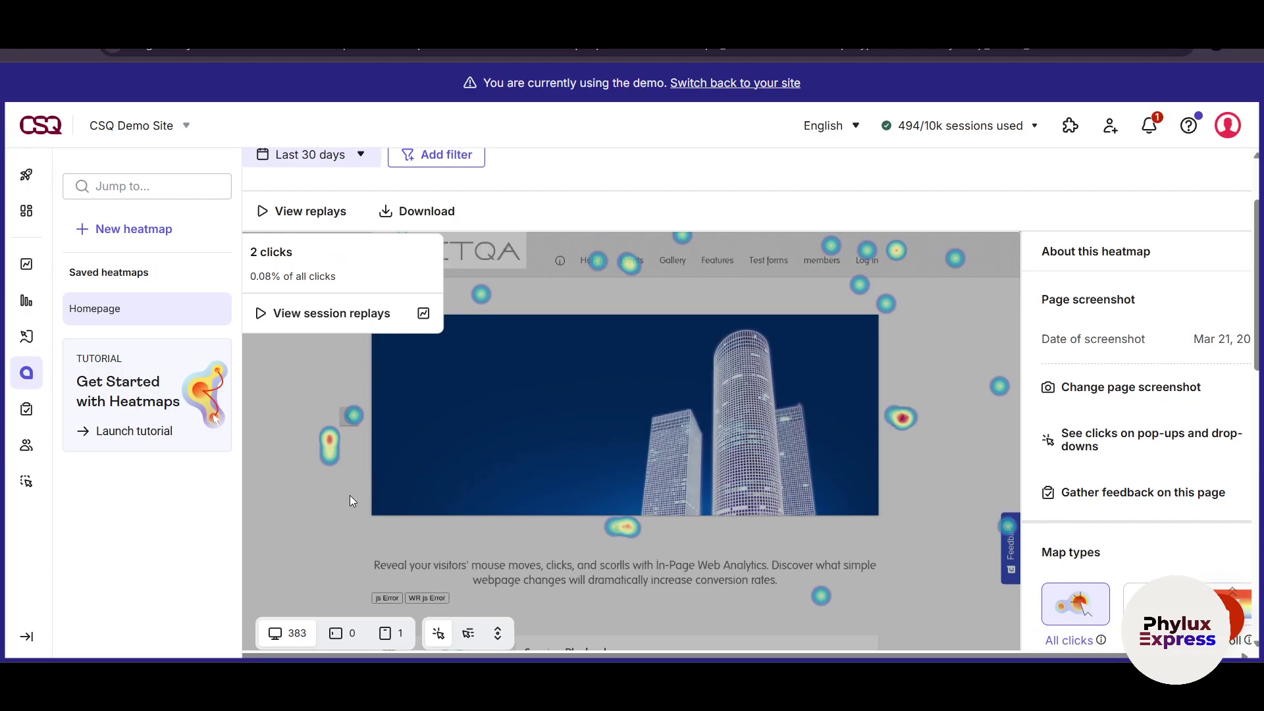
scroll(748, 503, "up", 1)
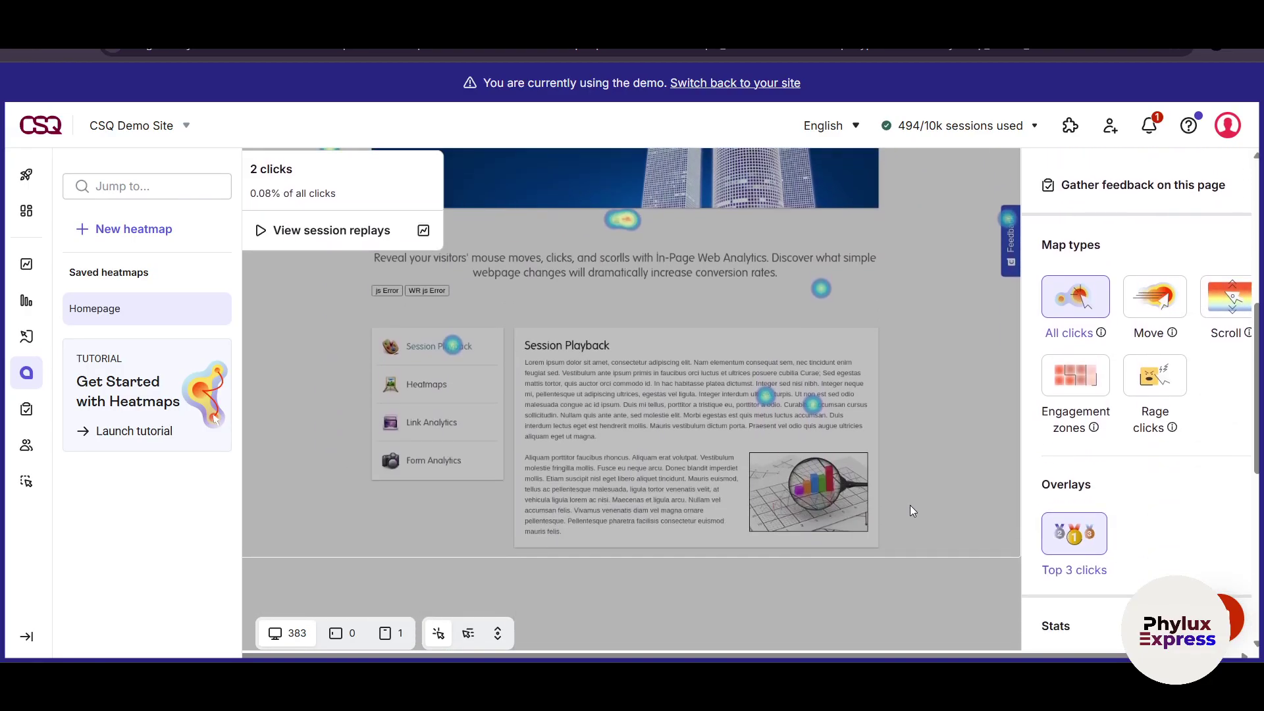
scroll(910, 511, "up", 2)
mouse_move(627, 387)
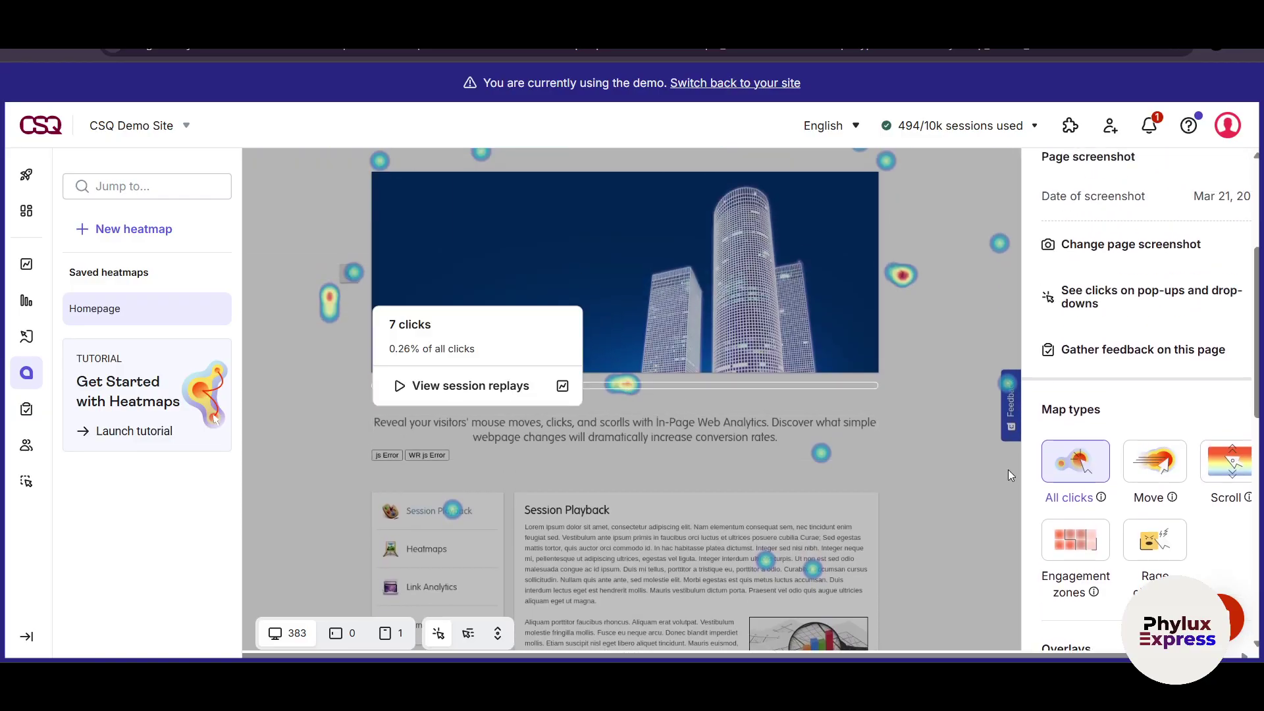
Switch the homepage heatmap to the Move map type and examine it along the page.
left_click(1134, 472)
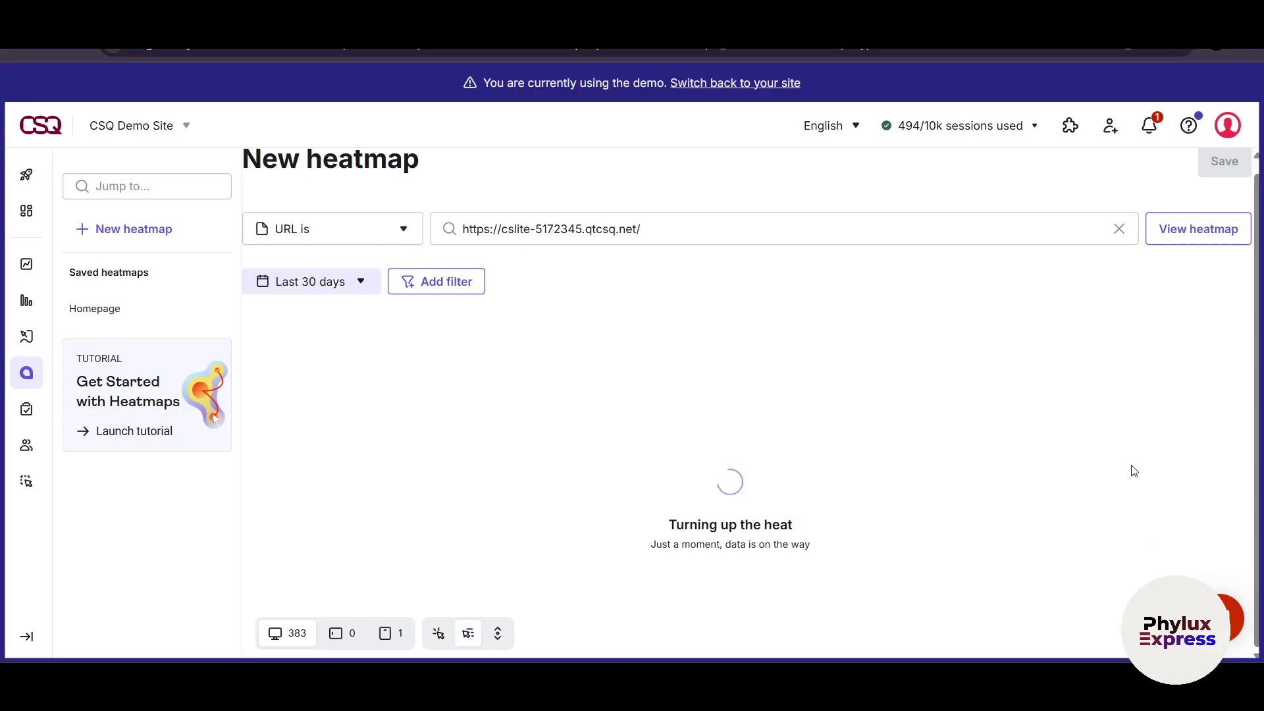
scroll(802, 435, "down", 4)
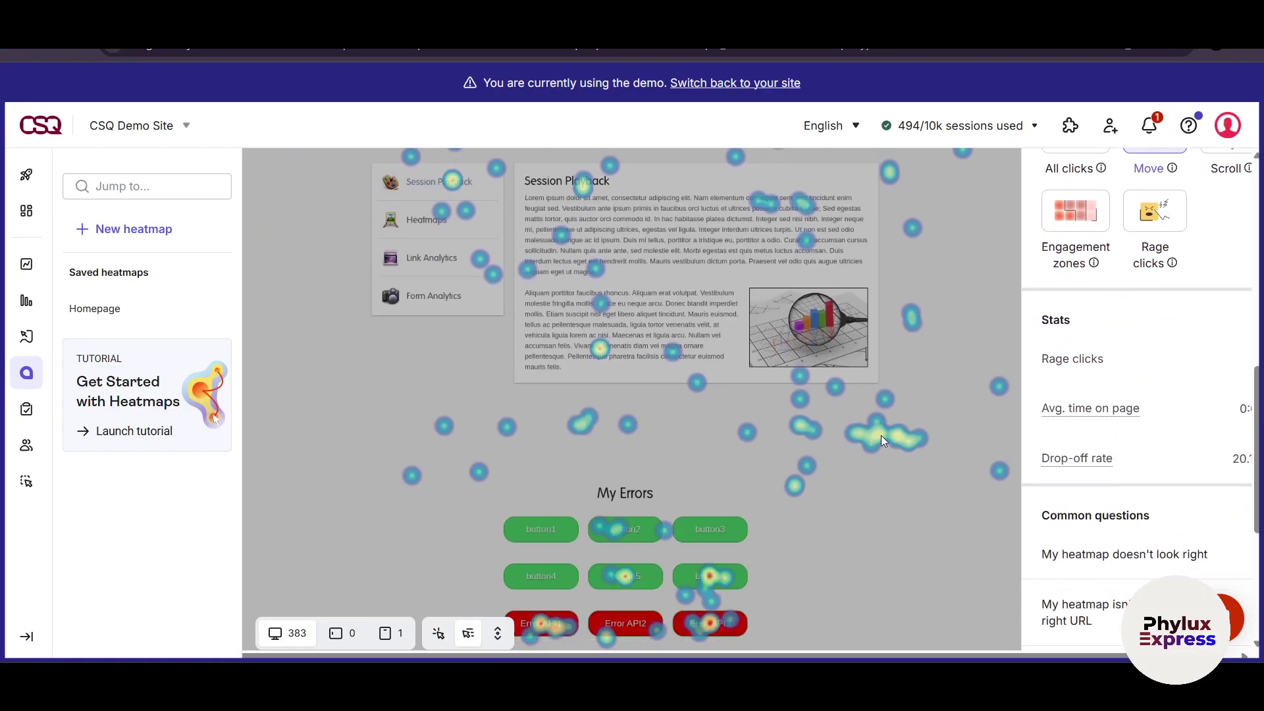
scroll(879, 430, "up", 5)
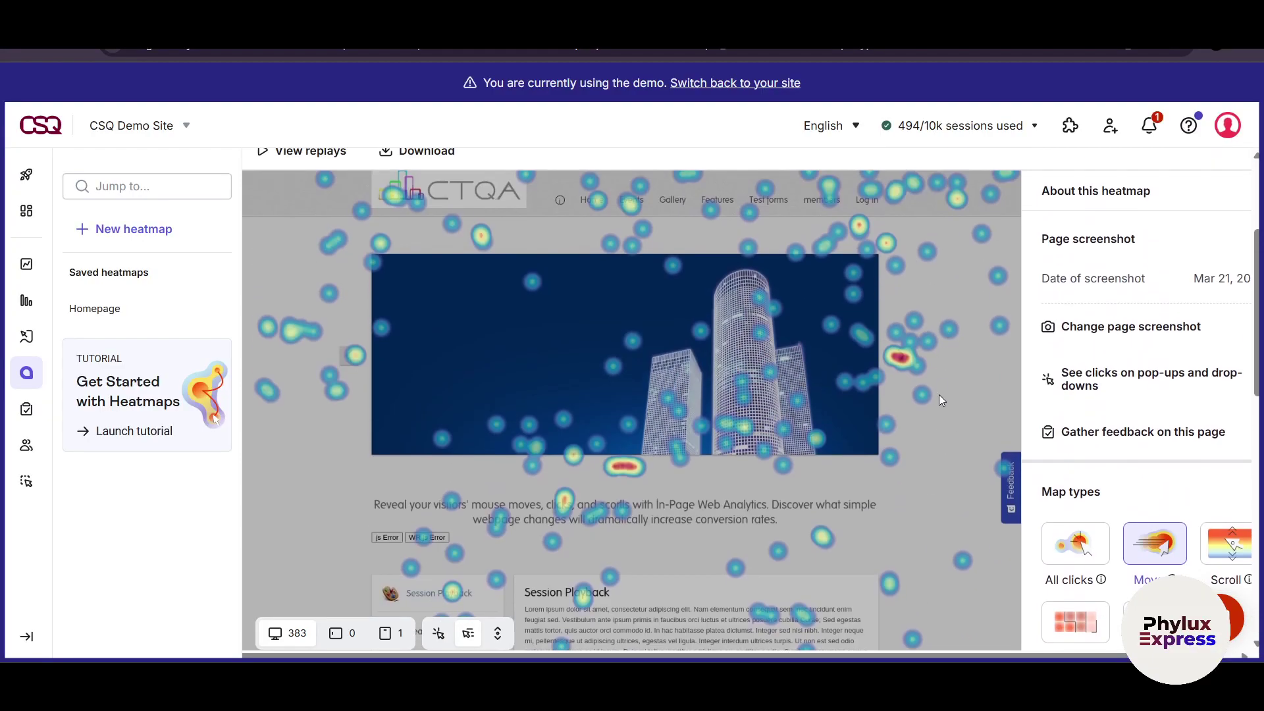
Switch the homepage heatmap to the Scroll map type and examine how far visitors scroll along the page.
scroll(942, 316, "down", 5)
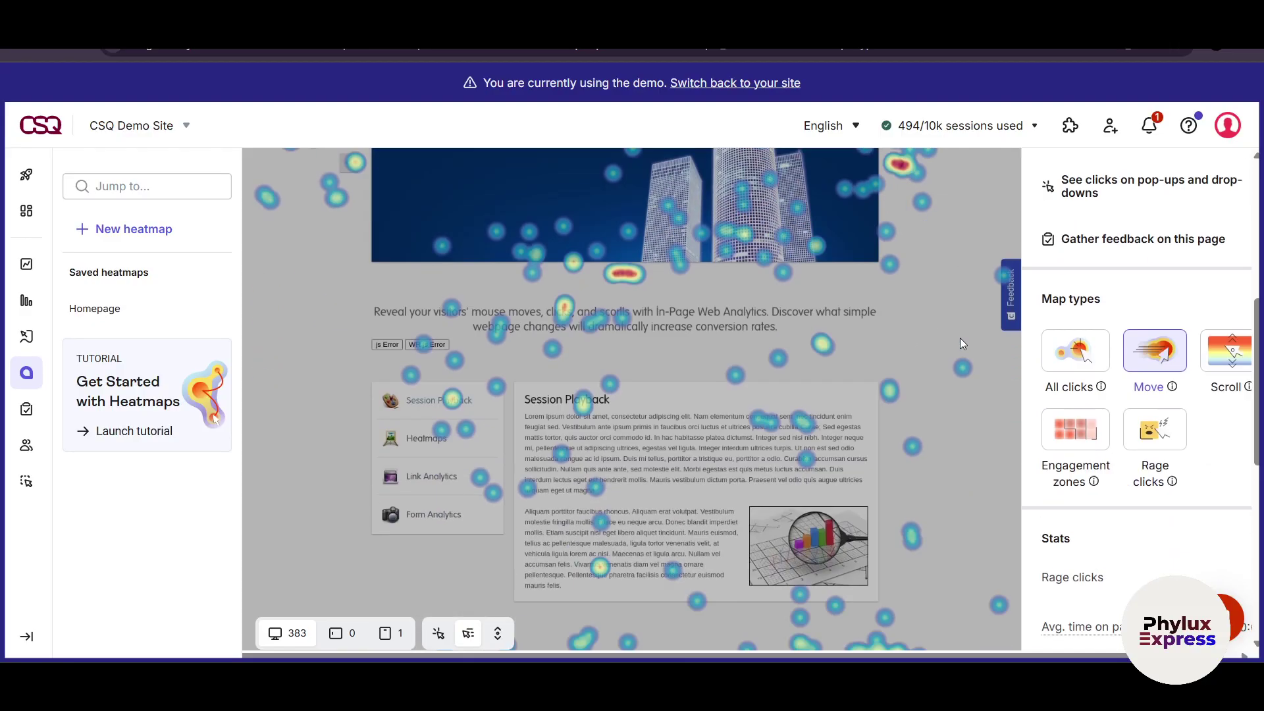
scroll(950, 425, "up", 2)
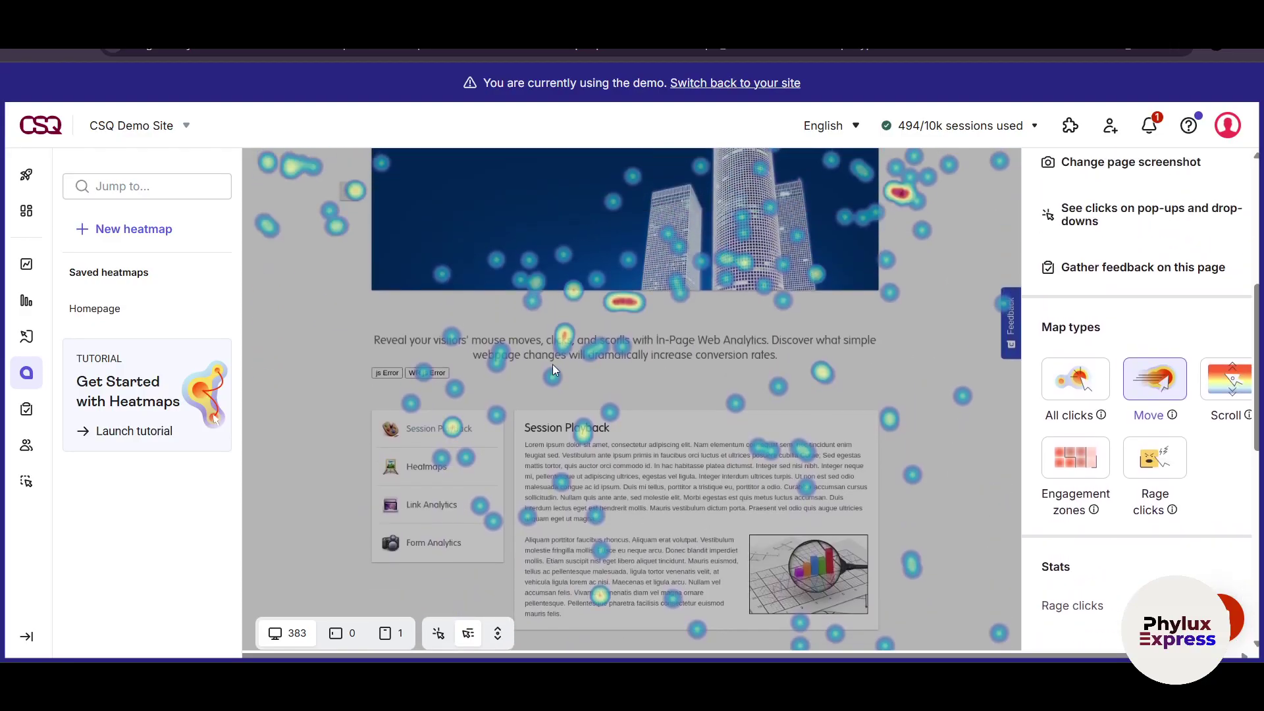
left_click(1234, 396)
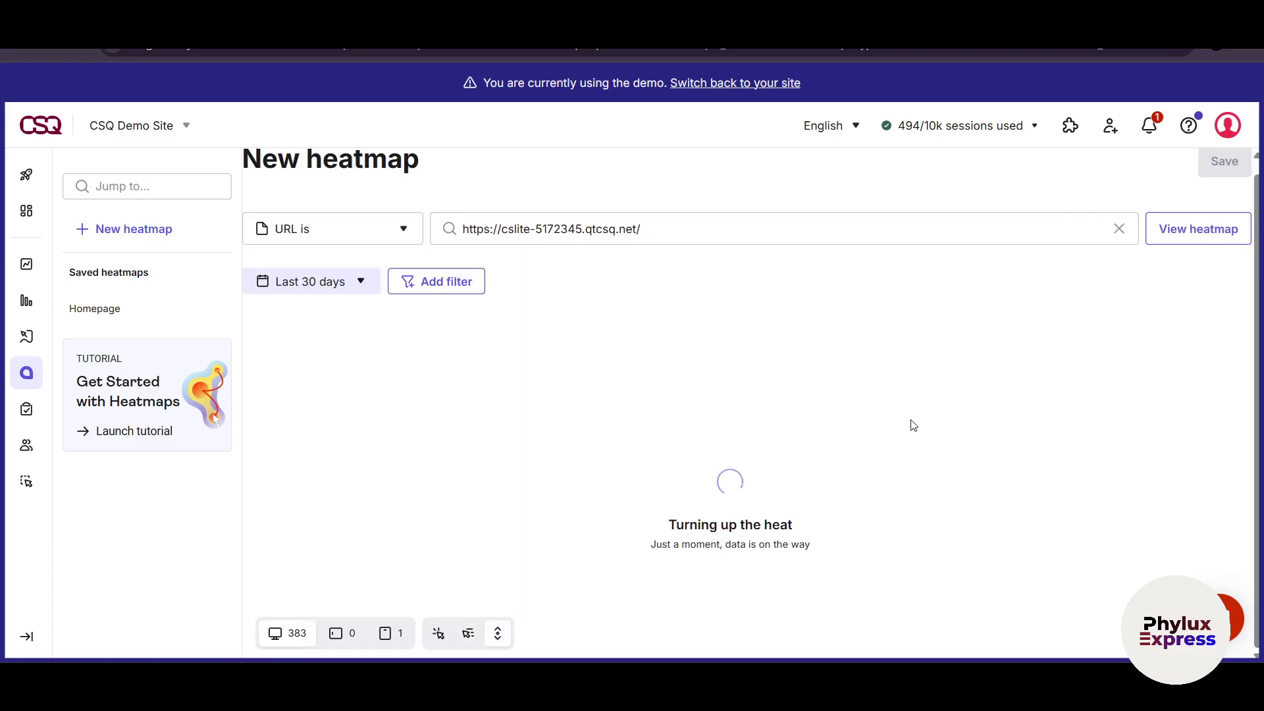
scroll(841, 432, "down", 9)
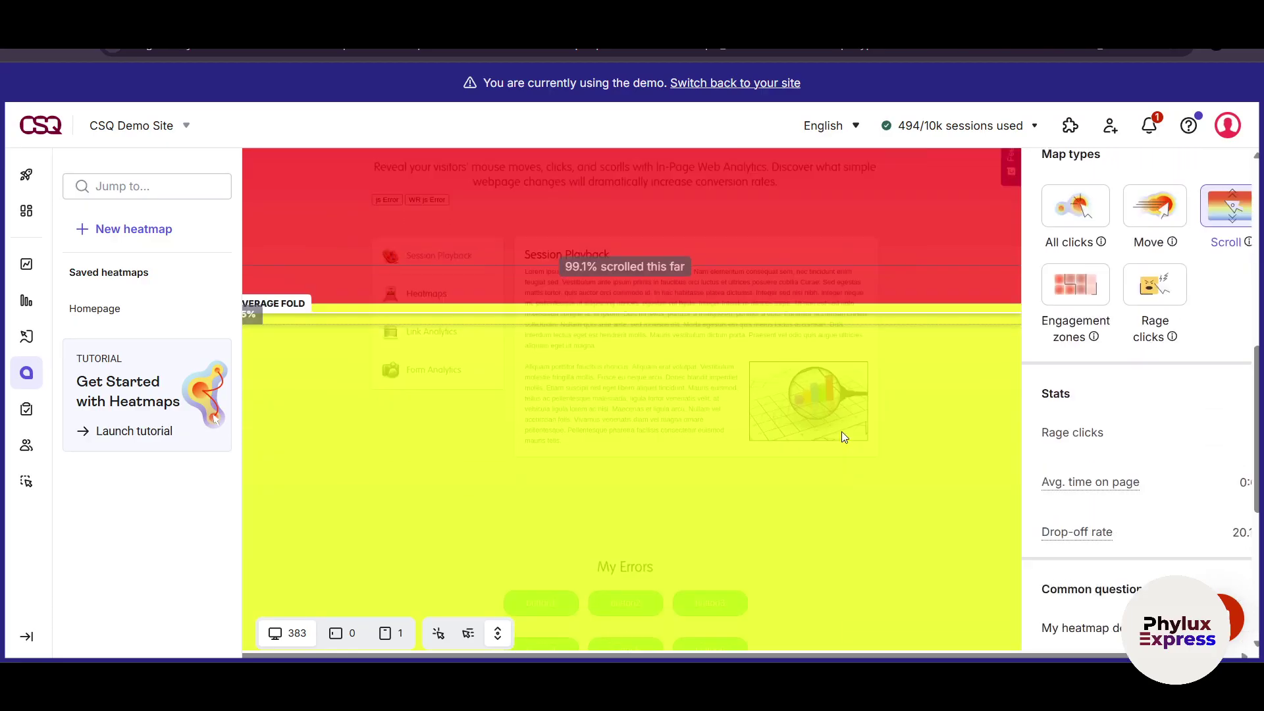
scroll(955, 447, "up", 10)
scroll(1054, 434, "down", 3)
Show the Engagement zones on the homepage heatmap and examine individual zones, the rest of the page and the heatmap's stats.
left_click(1090, 422)
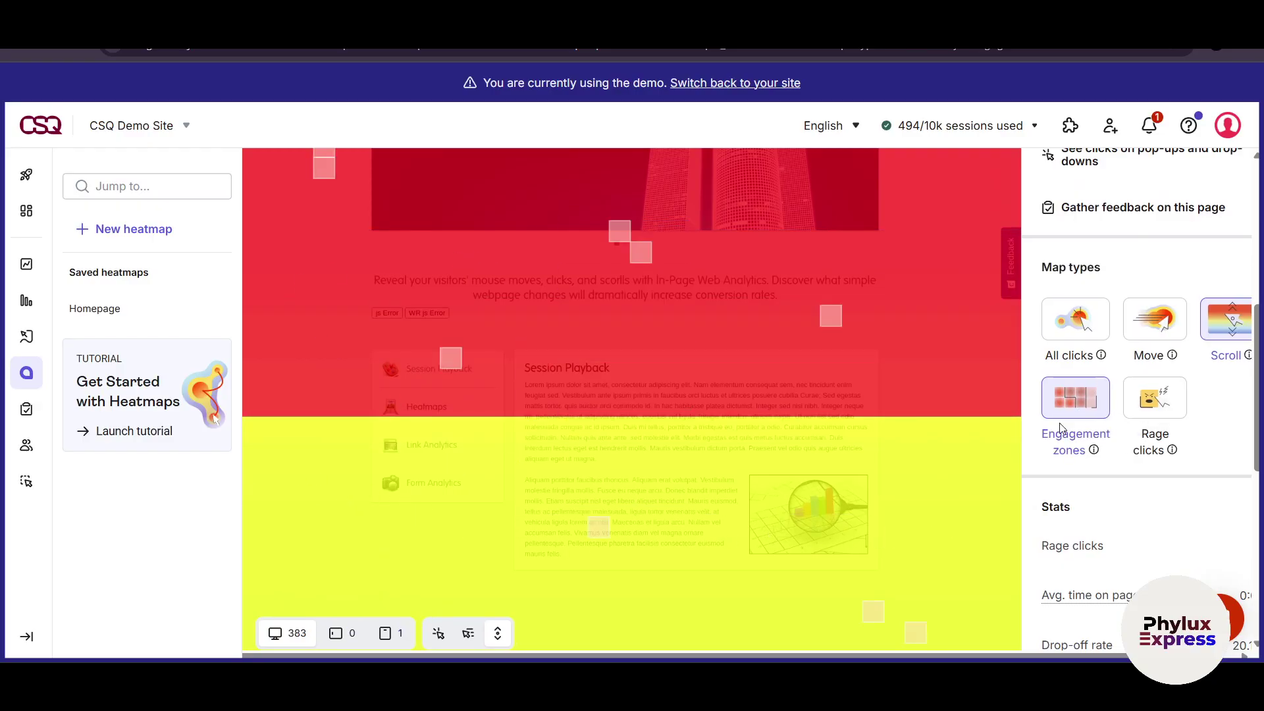
scroll(1060, 425, "up", 4)
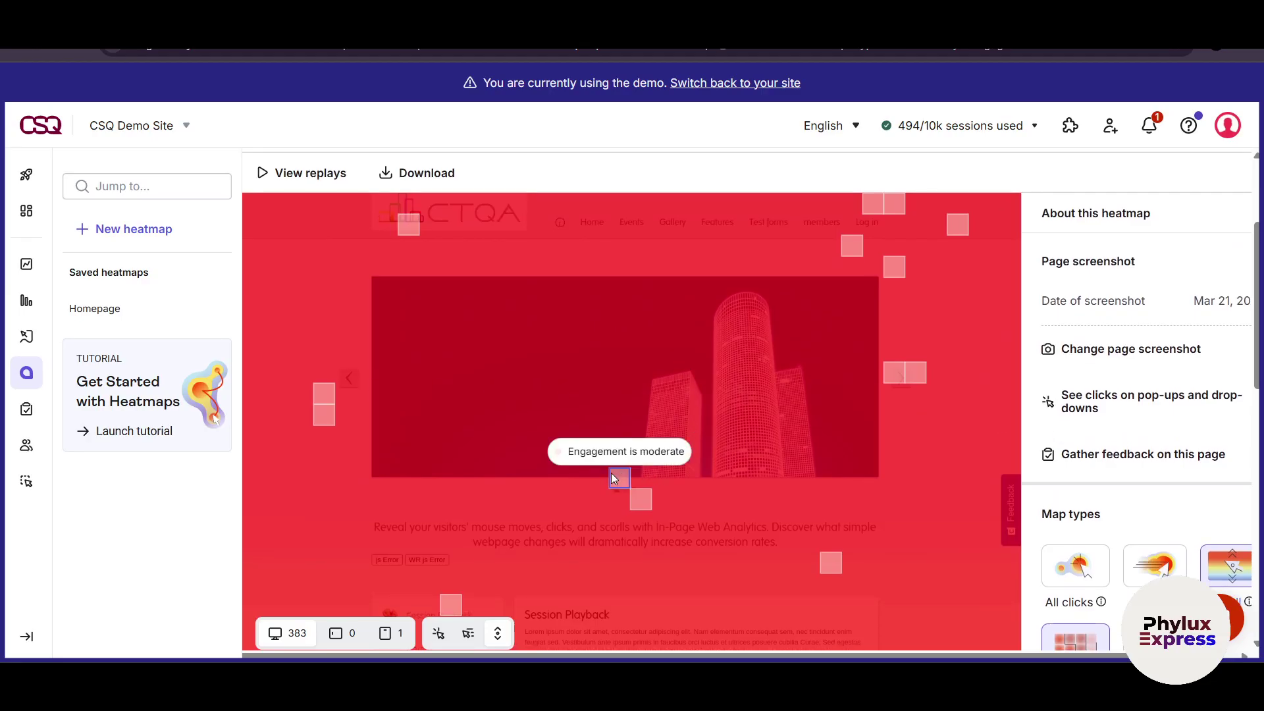
mouse_move(331, 407)
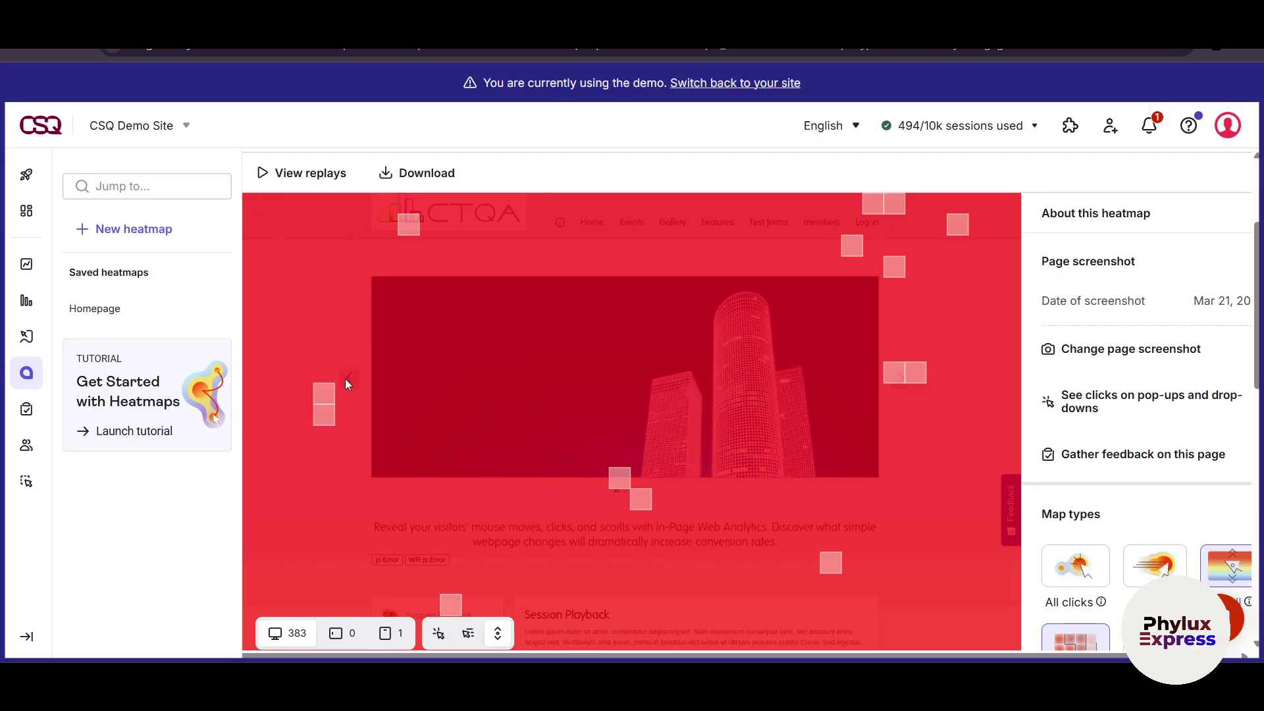
mouse_move(823, 563)
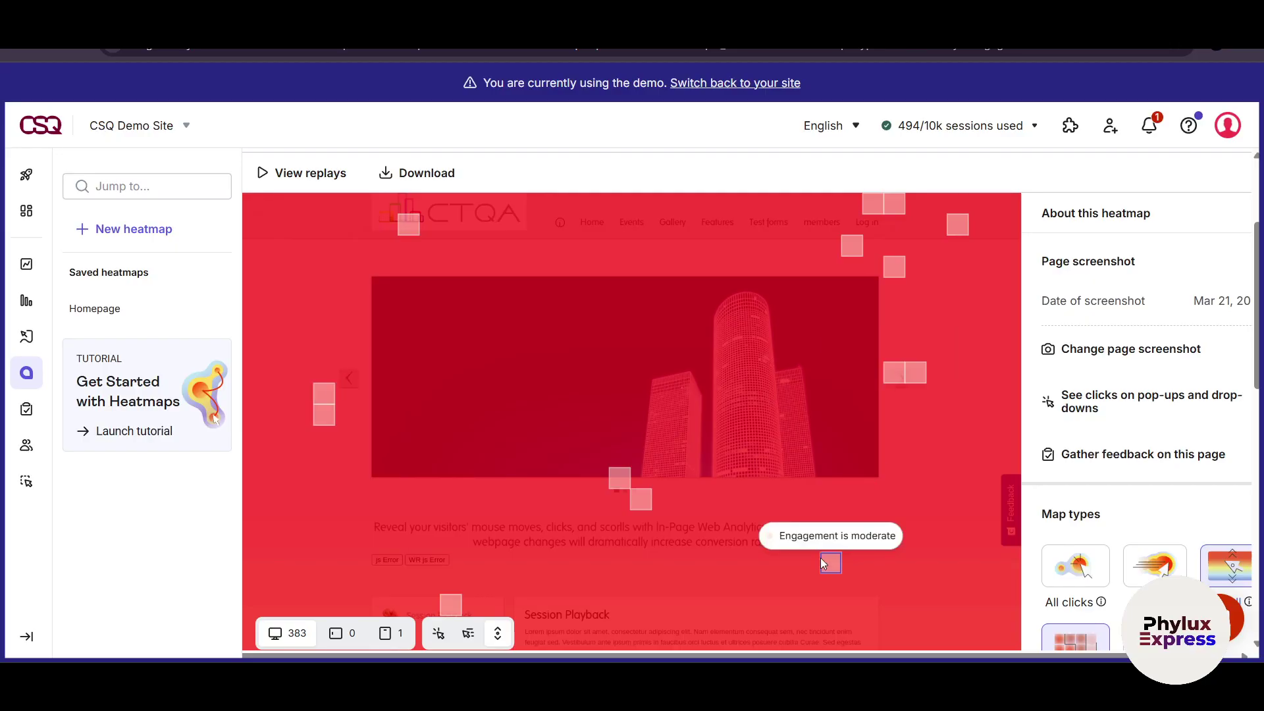
scroll(832, 563, "down", 5)
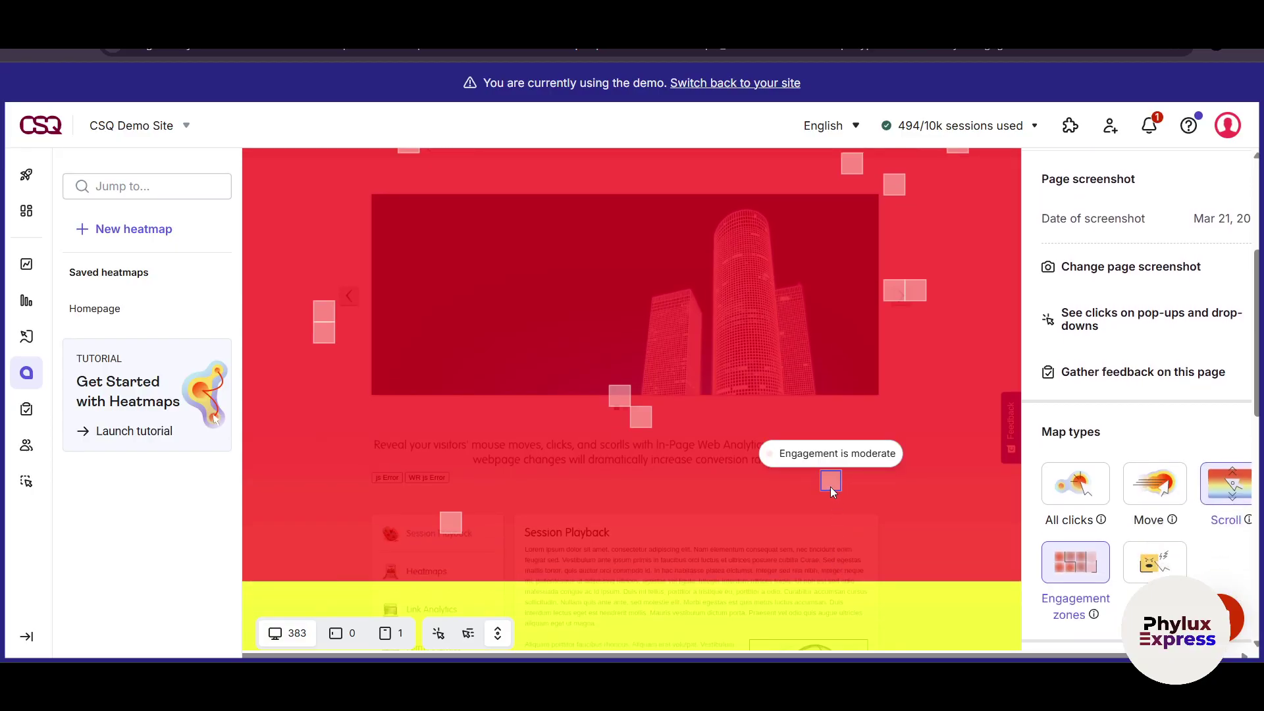
scroll(895, 497, "down", 4)
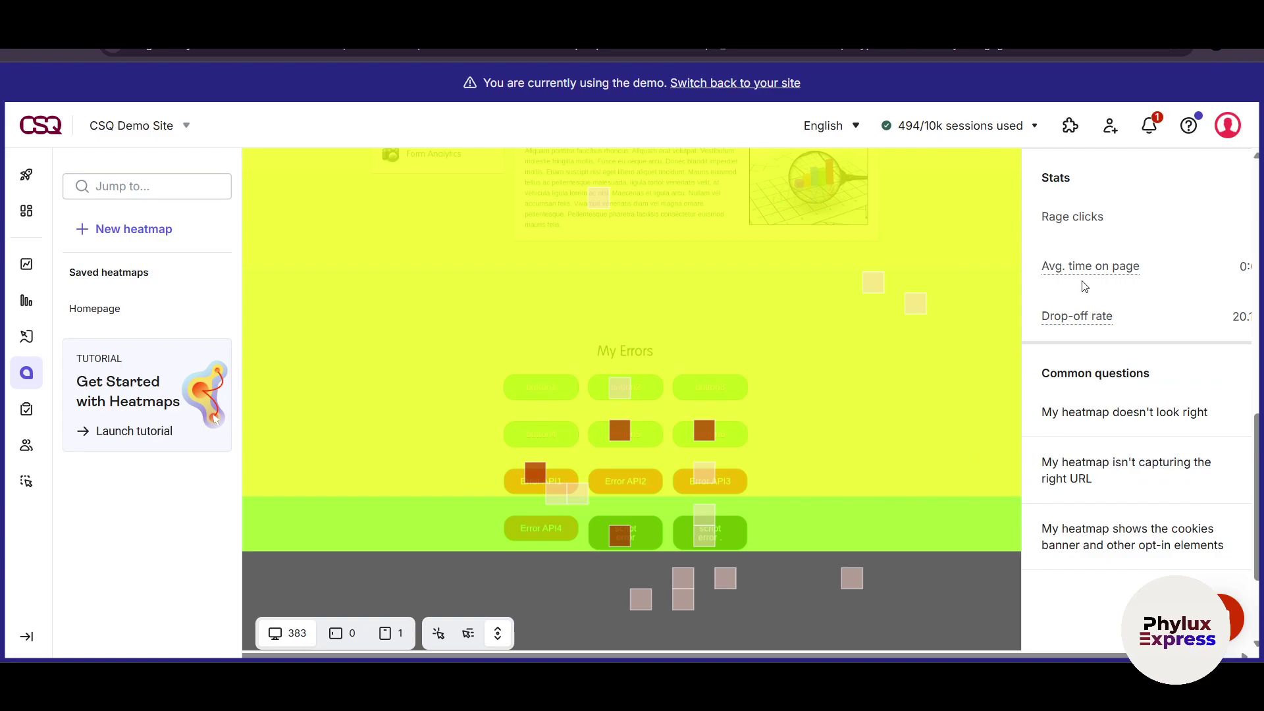
scroll(1148, 281, "right", 2)
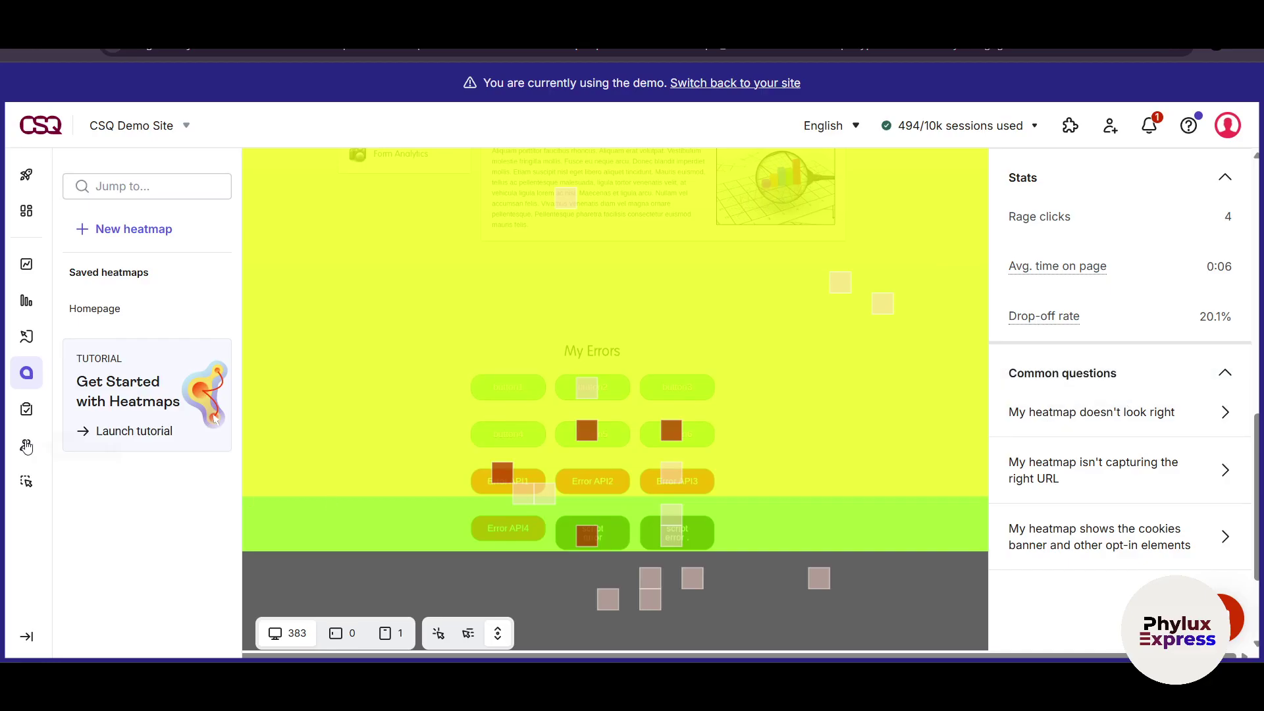
Open the Surveys page and look over the existing feedback survey and the popular survey templates.
left_click(26, 409)
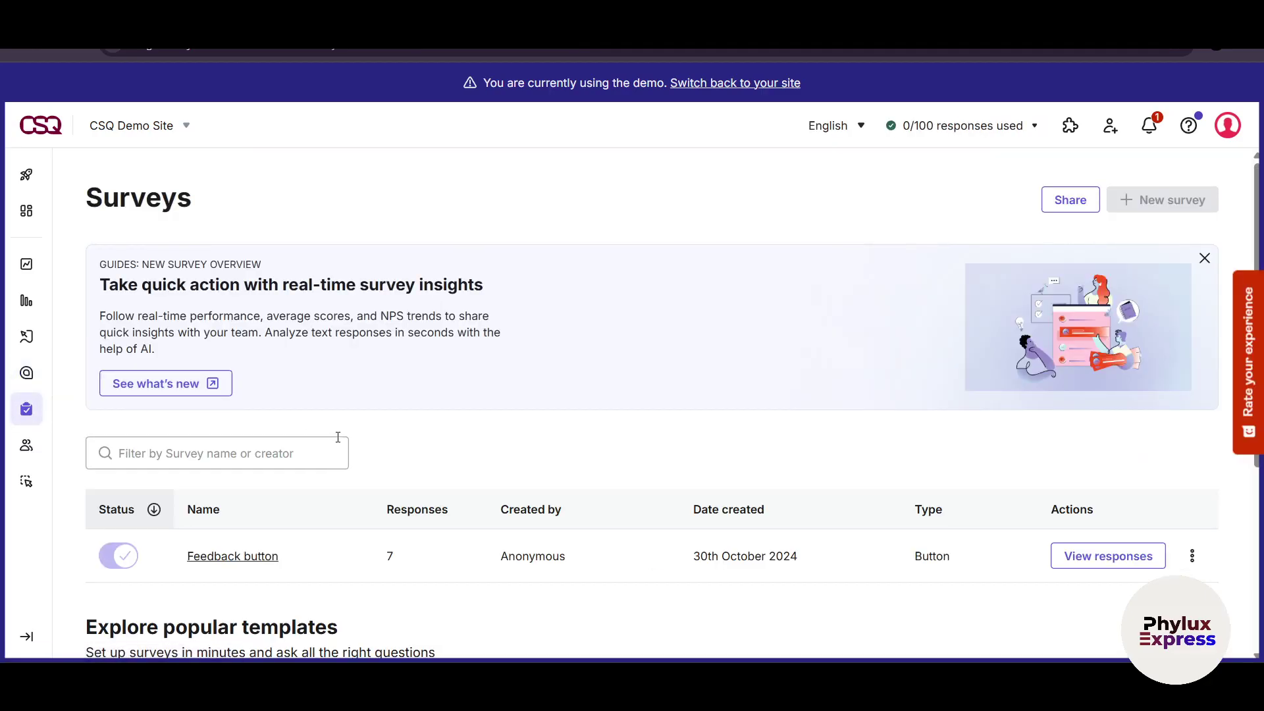
scroll(264, 428, "down", 4)
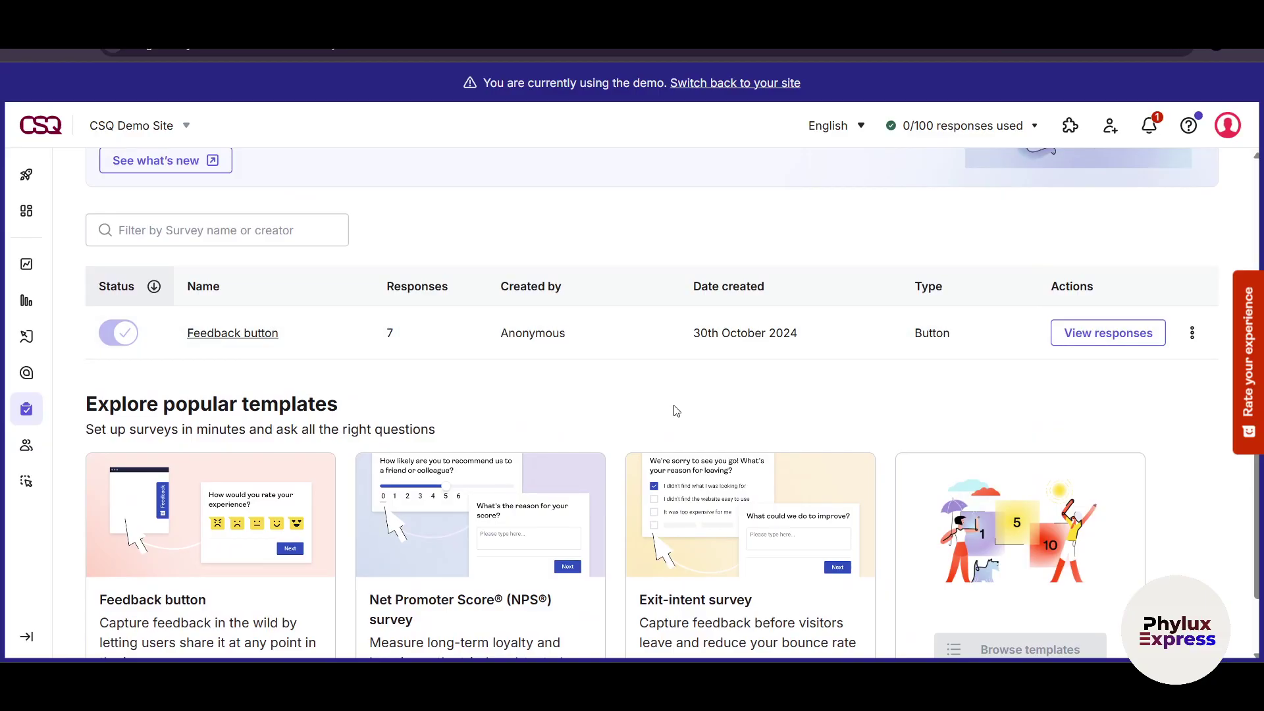
scroll(677, 410, "down", 1)
scroll(711, 414, "up", 1)
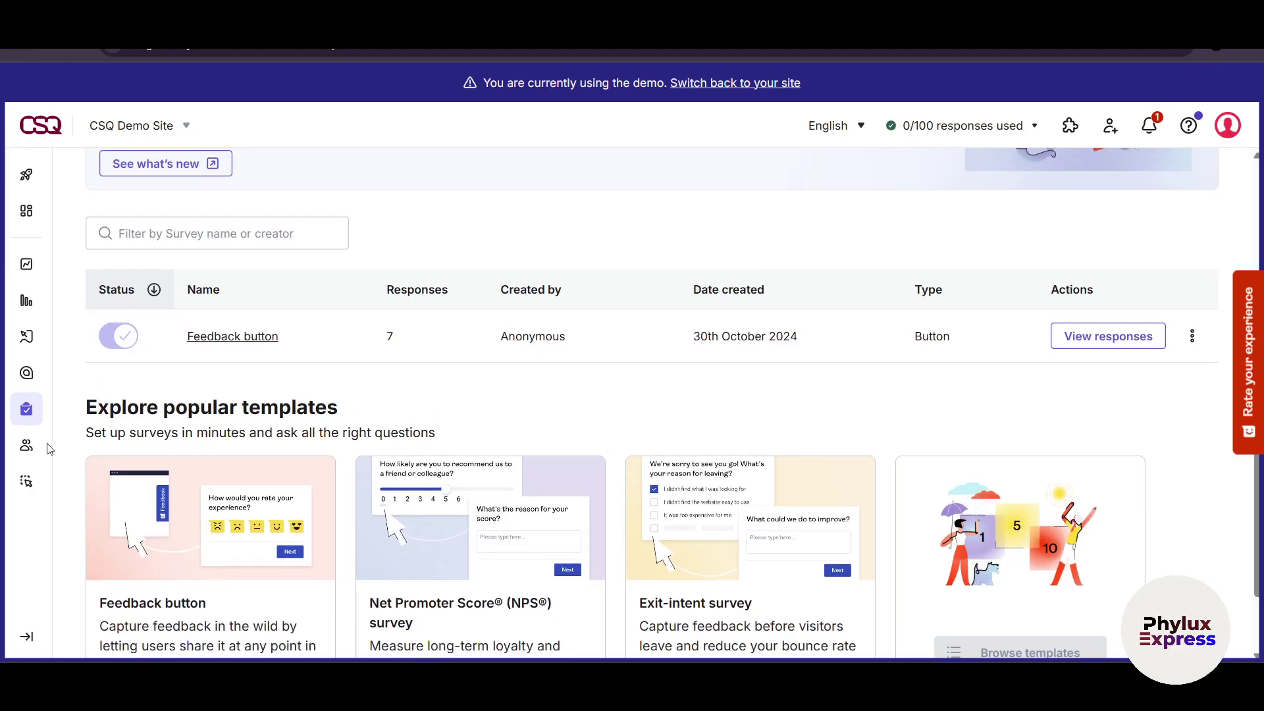